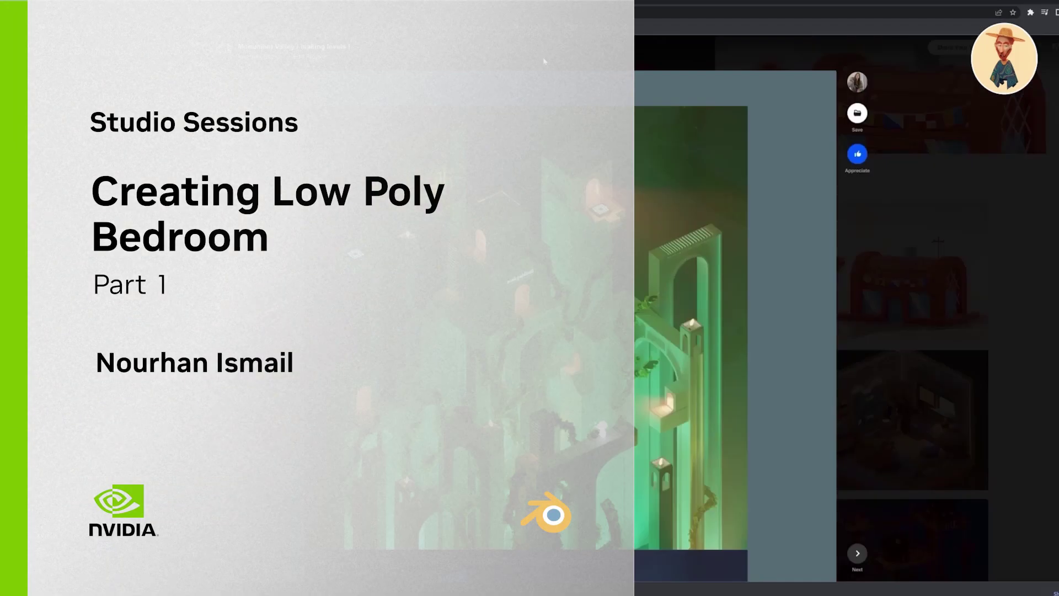
{"action": "scroll", "coordinate": [741, 324], "scroll_direction": "down", "scroll_amount": 5}
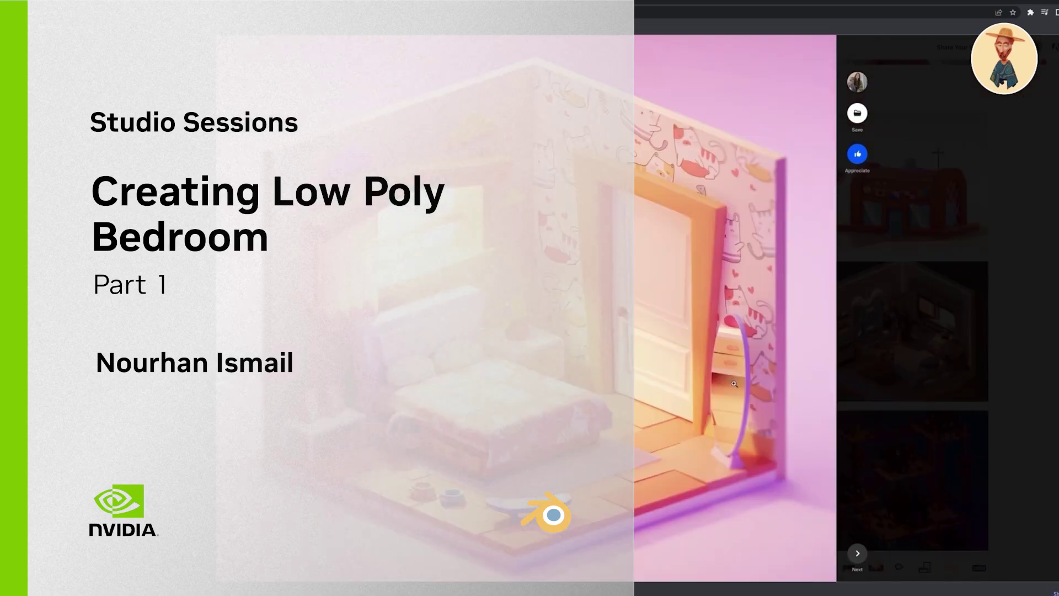
{"action": "scroll", "coordinate": [734, 383], "scroll_direction": "down", "scroll_amount": 10}
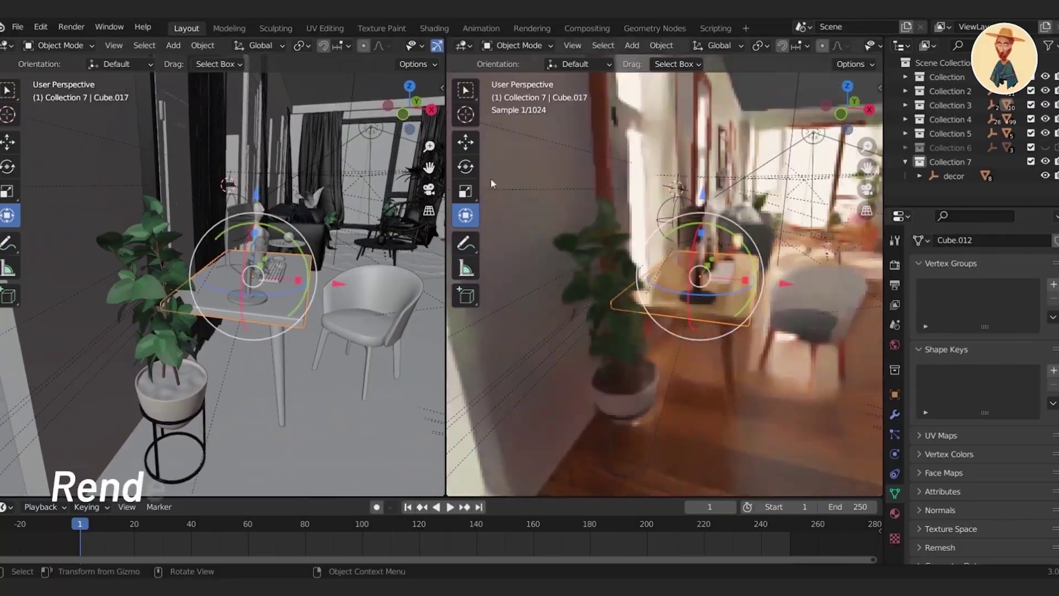
{"action": "middle_click_drag", "start_coordinate": [491, 177], "coordinate": [671, 332]}
{"action": "middle_click_drag", "start_coordinate": [375, 323], "coordinate": [197, 324]}
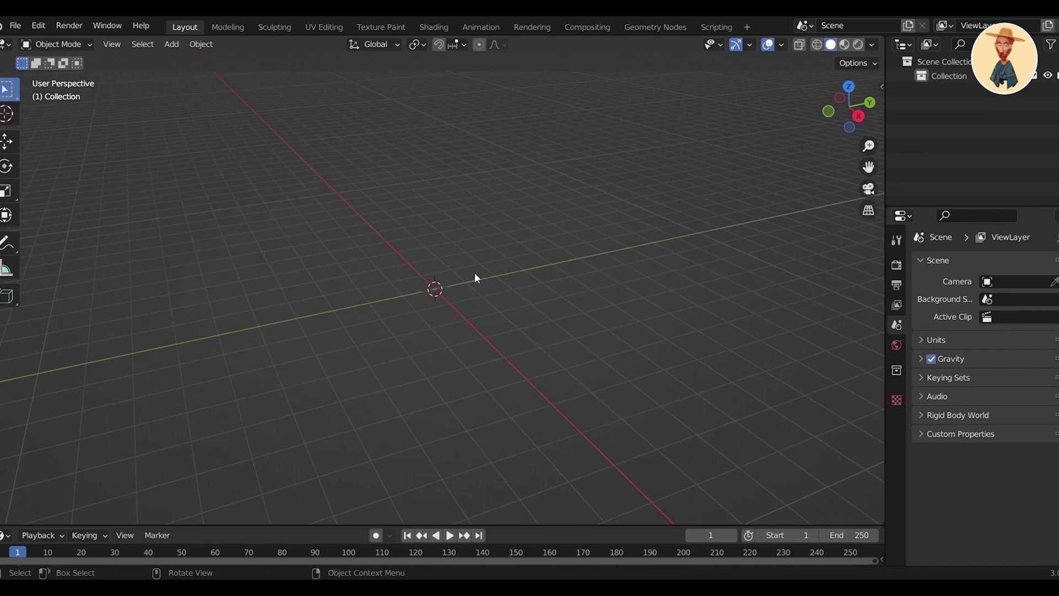
- Add a mesh plane at the origin and scale it up uniformly to about 3.8
{"action": "key", "text": "shift+a"}
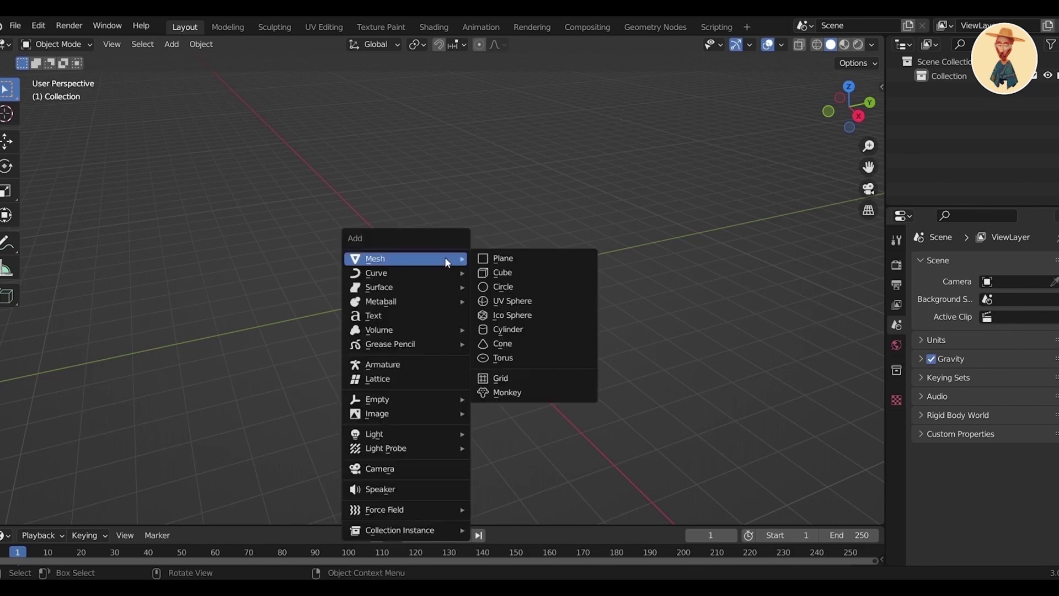
{"action": "left_click", "coordinate": [478, 258]}
{"action": "key", "text": "s"}
{"action": "left_click", "coordinate": [623, 389]}
{"action": "middle_click_drag", "start_coordinate": [534, 344], "coordinate": [534, 386]}
{"action": "scroll", "coordinate": [551, 348], "scroll_direction": "up", "scroll_amount": 2}
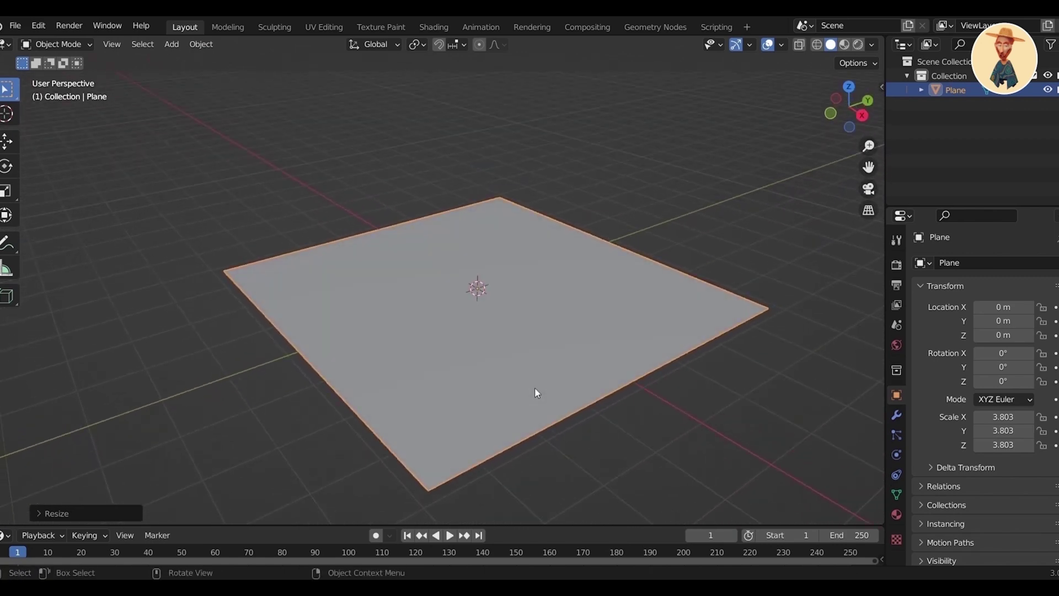
- Extrude the plane's face upward about 0.34 m in Edit Mode to form a floor slab
{"action": "key", "text": "Tab"}
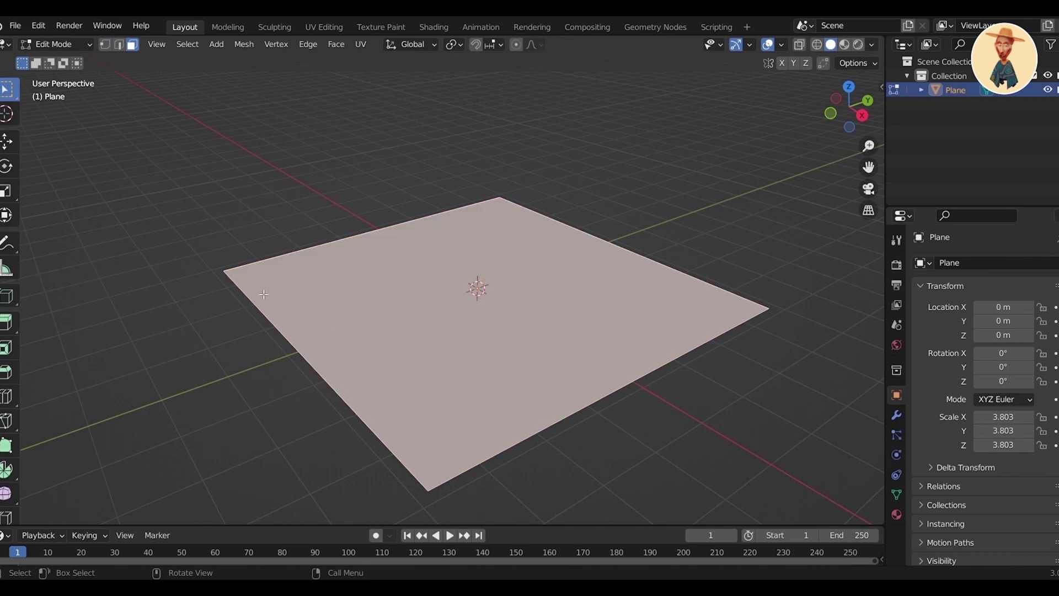
{"action": "key", "text": "alt+a"}
{"action": "left_click", "coordinate": [490, 326]}
{"action": "key", "text": "e"}
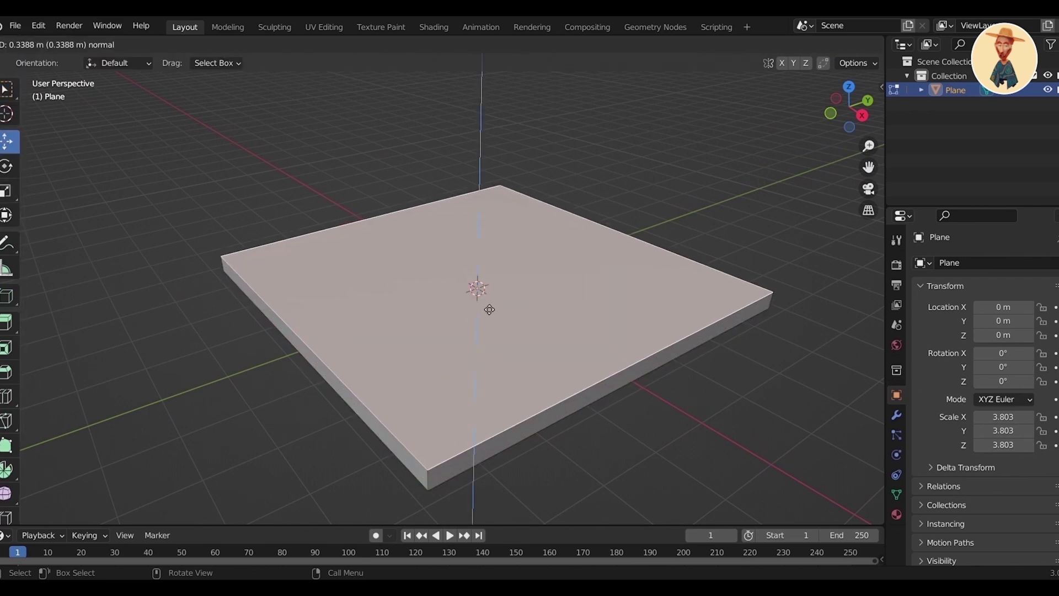
- Add a loop cut across the slab and slide it along Y close to one outer edge
{"action": "middle_click_drag", "start_coordinate": [498, 334], "coordinate": [566, 475]}
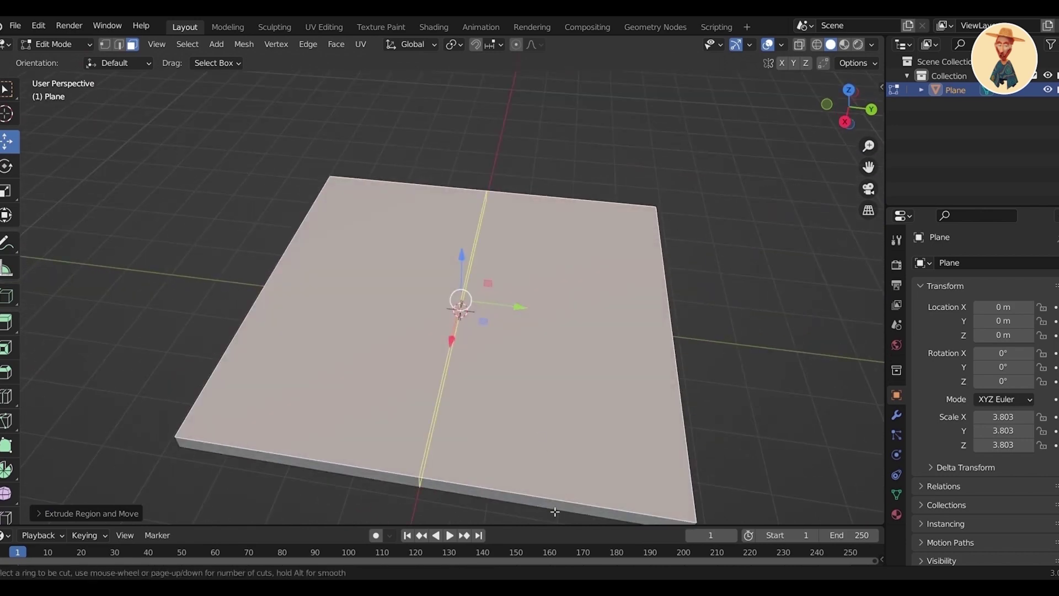
{"action": "left_click", "coordinate": [555, 512]}
{"action": "scroll", "coordinate": [769, 495], "scroll_direction": "up", "scroll_amount": 1}
{"action": "middle_click_drag", "start_coordinate": [769, 495], "coordinate": [610, 322], "text": "shift"}
{"action": "scroll", "coordinate": [610, 323], "scroll_direction": "up", "scroll_amount": 1}
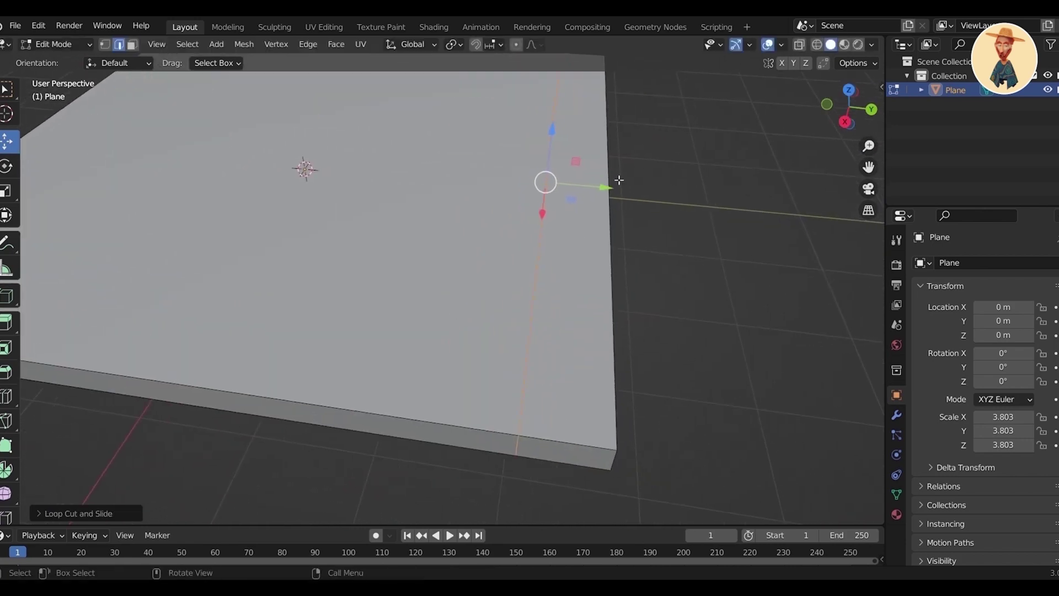
{"action": "left_click_drag", "start_coordinate": [618, 197], "coordinate": [662, 196]}
- Add a second loop cut close to the adjacent edge of the slab, perpendicular to the first
{"action": "middle_click_drag", "start_coordinate": [662, 196], "coordinate": [515, 342]}
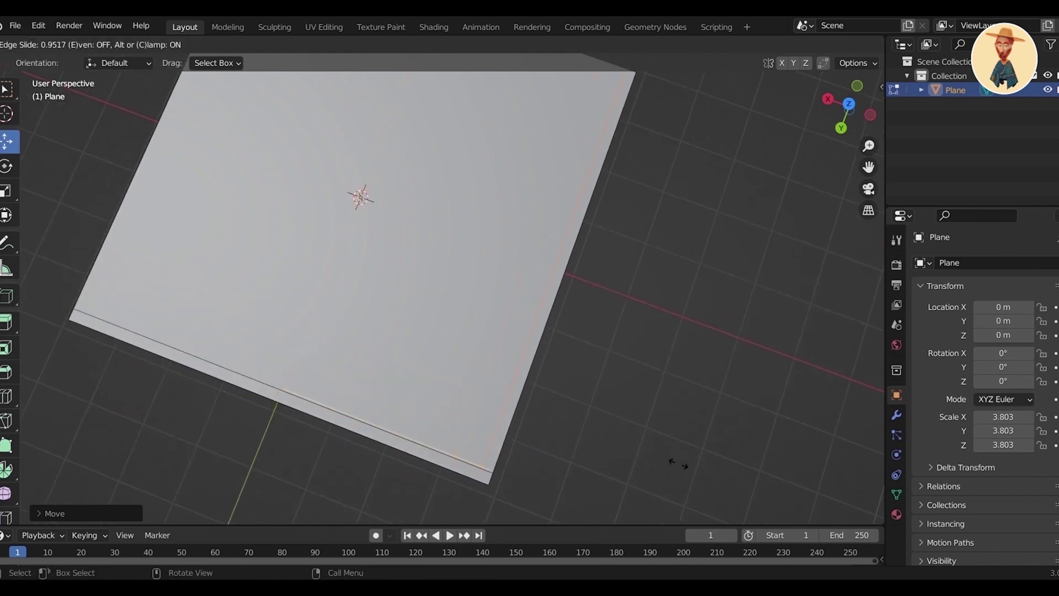
{"action": "middle_click_drag", "start_coordinate": [515, 367], "coordinate": [652, 293]}
{"action": "scroll", "coordinate": [653, 293], "scroll_direction": "down", "scroll_amount": 3}
{"action": "middle_click_drag", "start_coordinate": [397, 282], "coordinate": [519, 305]}
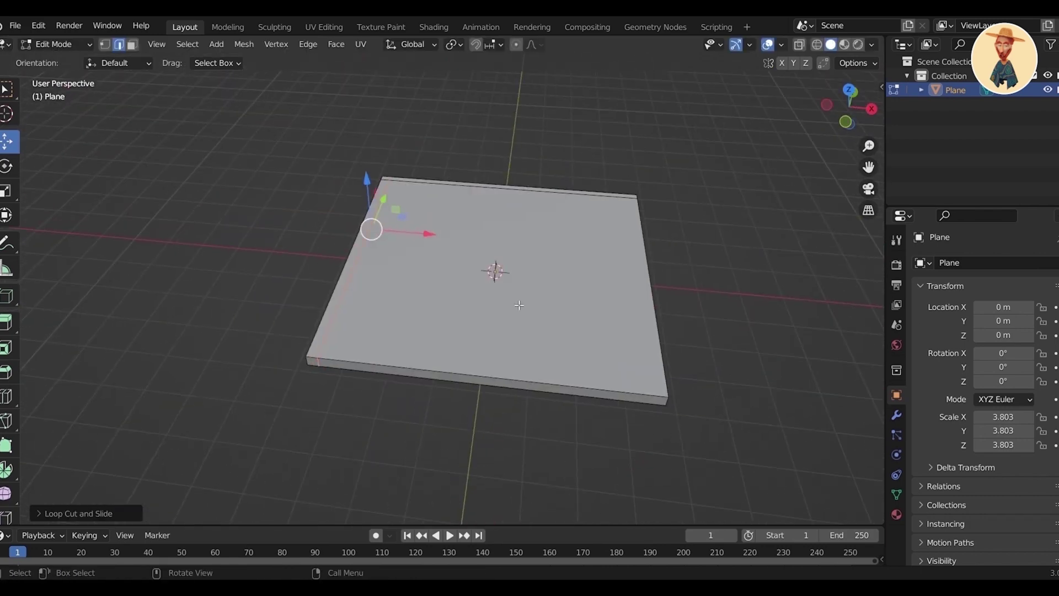
- Select the narrow border faces and corner along two adjacent slab edges and extrude them upward into walls
{"action": "left_click", "coordinate": [375, 236]}
{"action": "left_click", "coordinate": [362, 243]}
{"action": "left_click", "coordinate": [422, 188], "text": "shift"}
{"action": "middle_click_drag", "start_coordinate": [421, 188], "coordinate": [298, 220]}
{"action": "scroll", "coordinate": [553, 225], "scroll_direction": "up", "scroll_amount": 4}
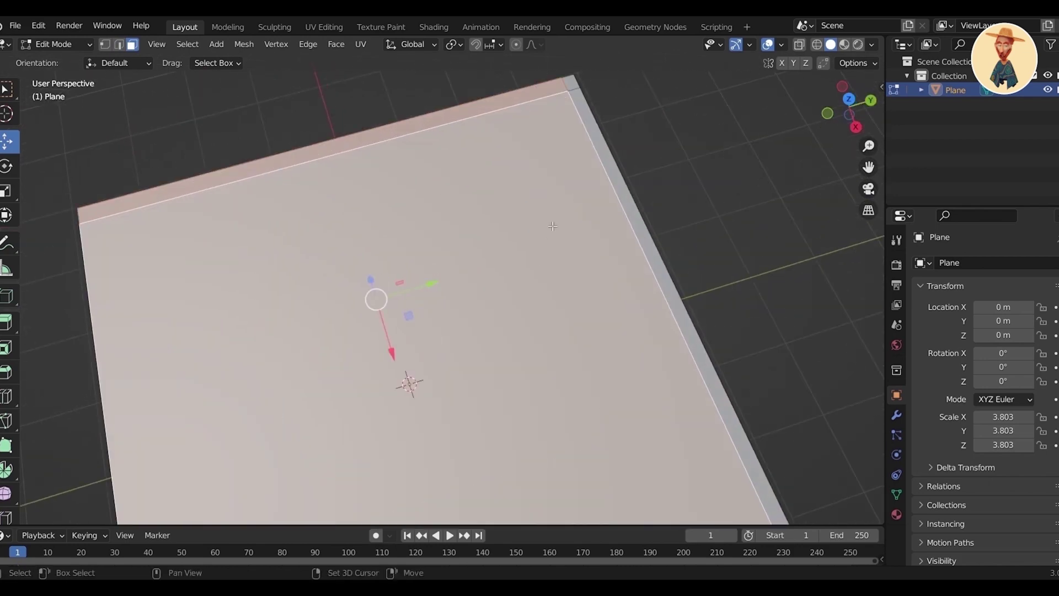
{"action": "middle_click_drag", "start_coordinate": [553, 225], "coordinate": [492, 326], "text": "shift"}
{"action": "left_click", "coordinate": [534, 206], "text": "shift"}
{"action": "scroll", "coordinate": [486, 316], "scroll_direction": "down", "scroll_amount": 5}
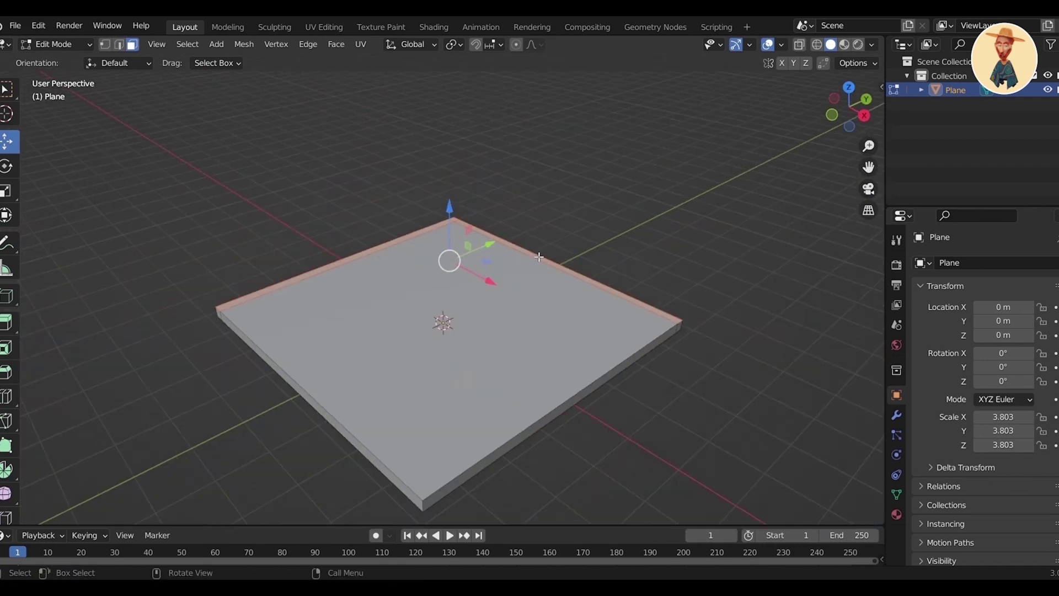
{"action": "middle_click_drag", "start_coordinate": [480, 245], "coordinate": [513, 234]}
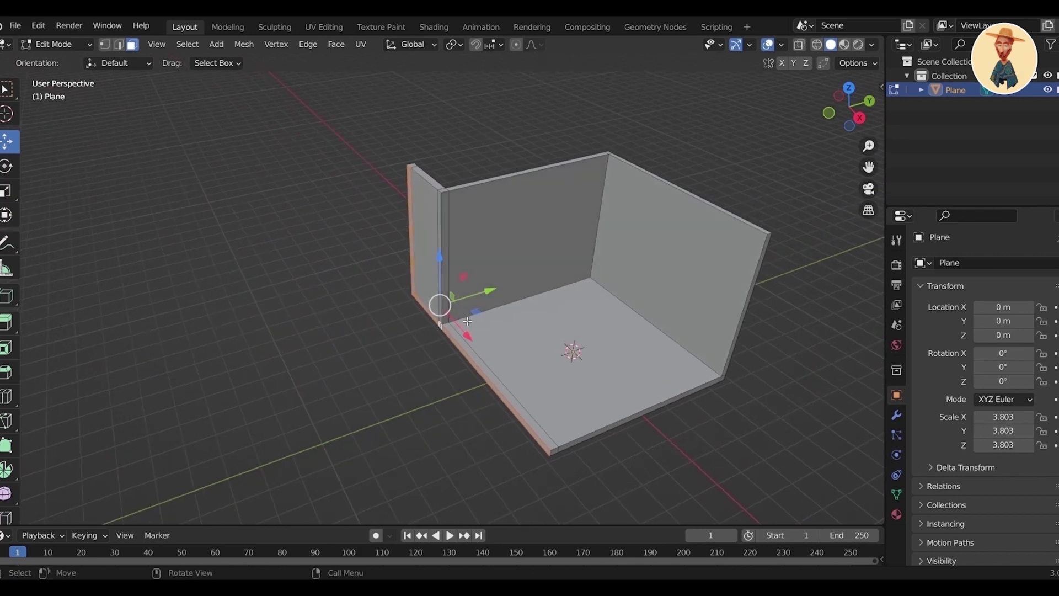
- Extrude the slab's open side and the short wall's end about 5 m outward to enlarge the room
{"action": "key", "text": "e"}
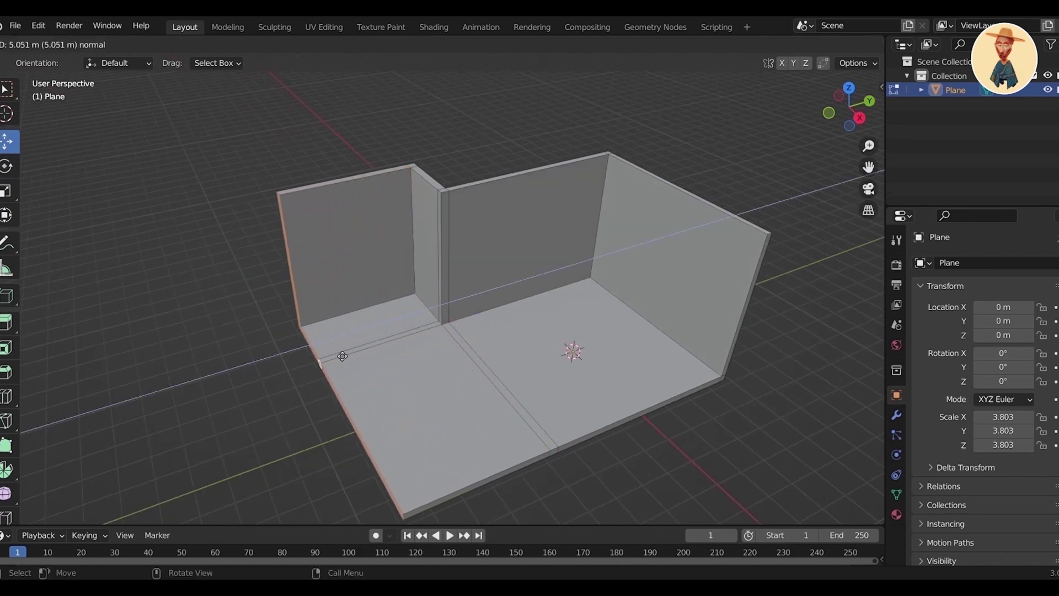
{"action": "middle_click_drag", "start_coordinate": [366, 359], "coordinate": [548, 409]}
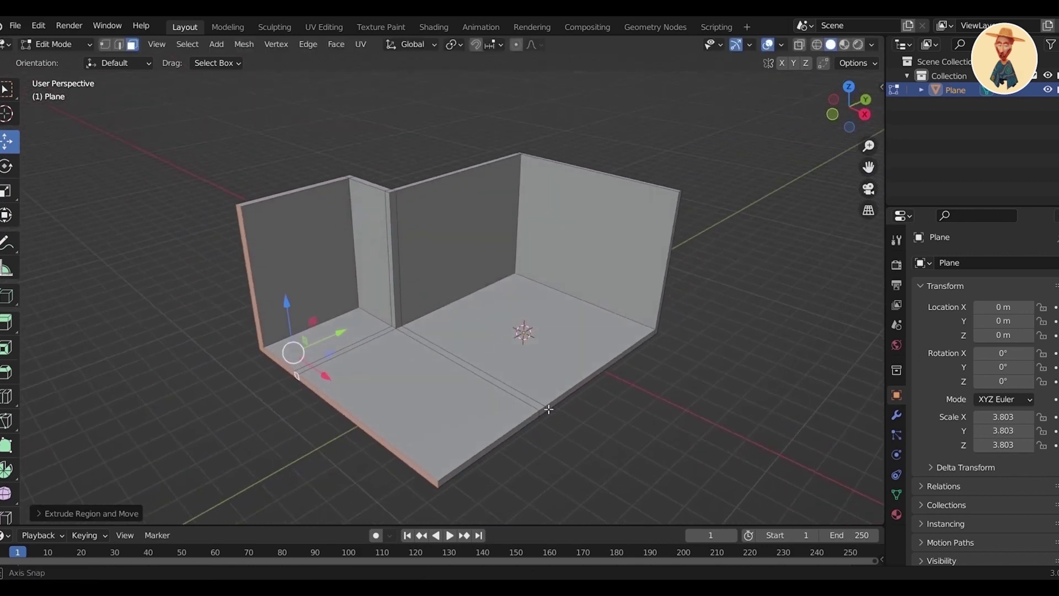
{"action": "left_click", "coordinate": [869, 210]}
{"action": "middle_click_drag", "start_coordinate": [732, 338], "coordinate": [637, 314]}
{"action": "key", "text": "Tab"}
- Add two horizontal loop cuts around all the walls and spread them apart vertically
{"action": "left_click", "coordinate": [867, 212]}
{"action": "middle_click_drag", "start_coordinate": [636, 314], "coordinate": [552, 379], "text": "shift"}
{"action": "scroll", "coordinate": [584, 331], "scroll_direction": "up", "scroll_amount": 2}
{"action": "middle_click_drag", "start_coordinate": [597, 325], "coordinate": [583, 300]}
{"action": "key", "text": "Tab"}
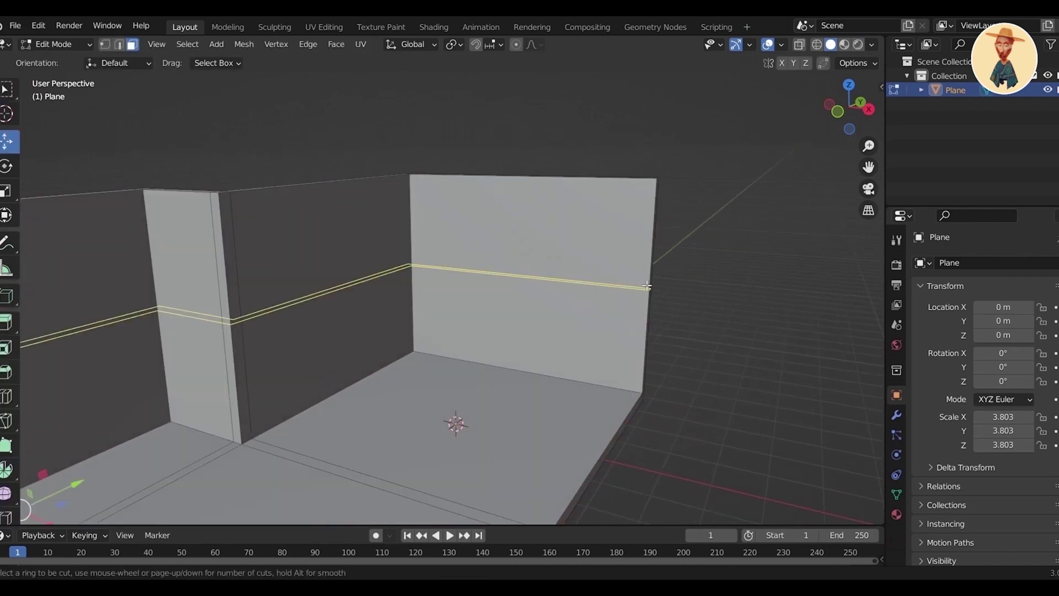
{"action": "scroll", "coordinate": [650, 278], "scroll_direction": "up", "scroll_amount": 1}
{"action": "left_click", "coordinate": [650, 277]}
{"action": "right_click", "coordinate": [650, 278]}
{"action": "middle_click_drag", "start_coordinate": [650, 278], "coordinate": [138, 109]}
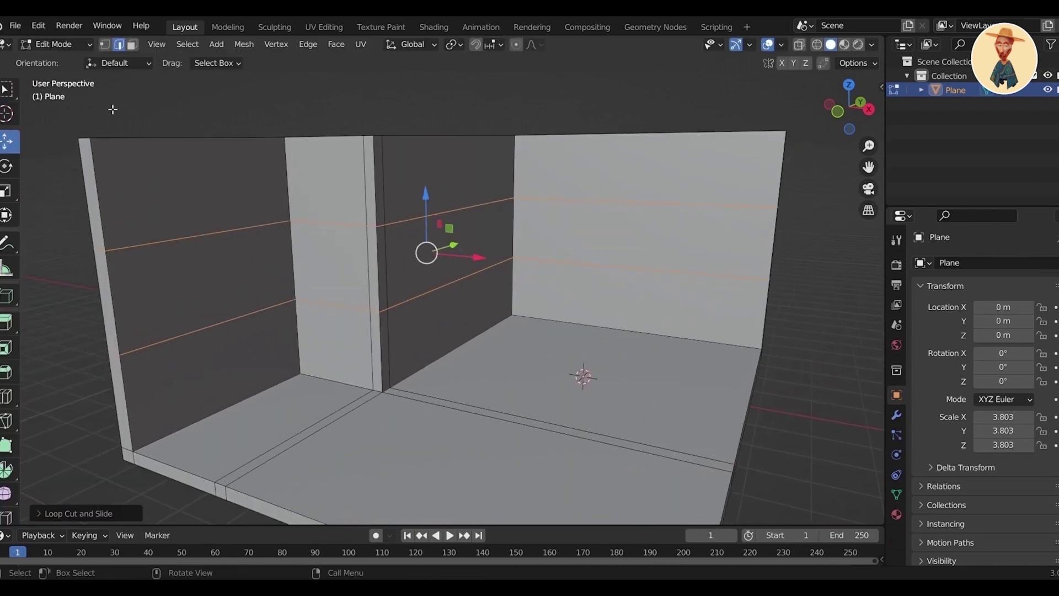
{"action": "left_click_drag", "start_coordinate": [426, 209], "coordinate": [300, 161]}
- Cut vertical edge loops through the end wall and the short recessed wall, positioned to frame window areas
{"action": "left_click", "coordinate": [686, 169]}
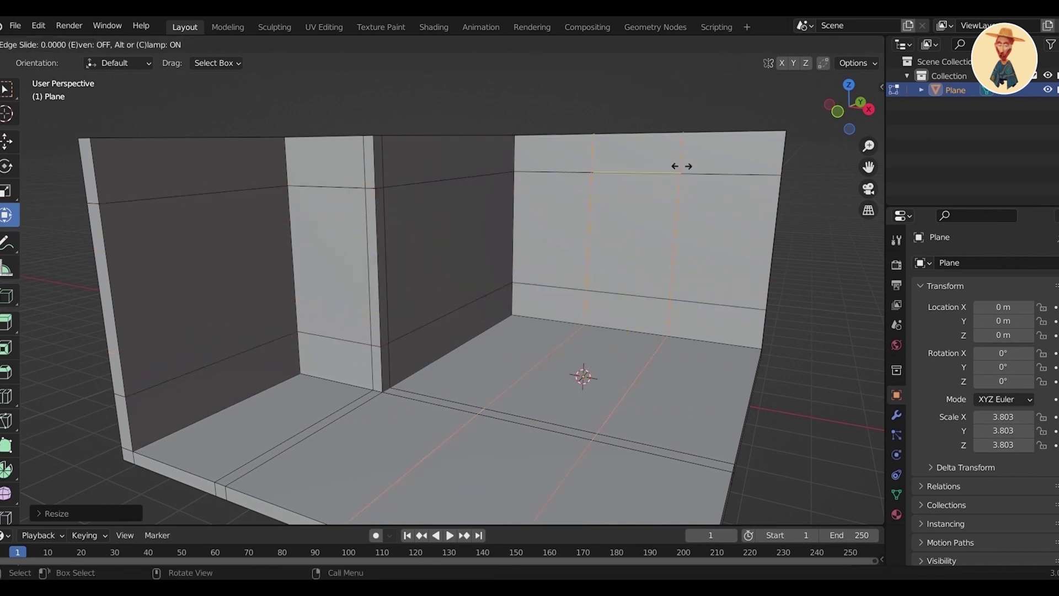
{"action": "left_click_drag", "start_coordinate": [640, 318], "coordinate": [672, 324]}
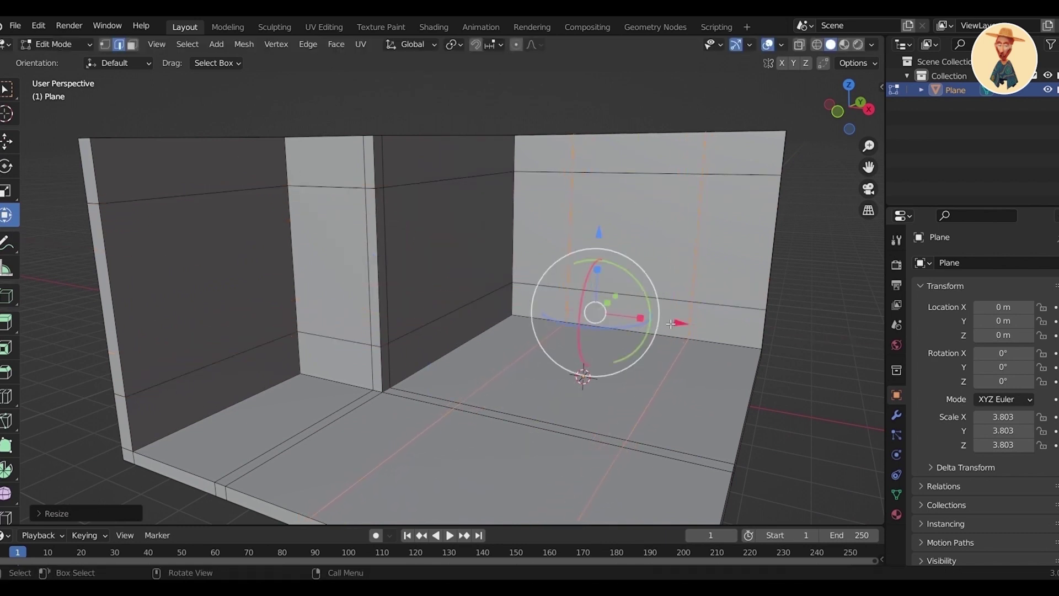
{"action": "left_click", "coordinate": [313, 186]}
{"action": "middle_click_drag", "start_coordinate": [313, 186], "coordinate": [363, 332]}
{"action": "left_click_drag", "start_coordinate": [396, 341], "coordinate": [401, 341]}
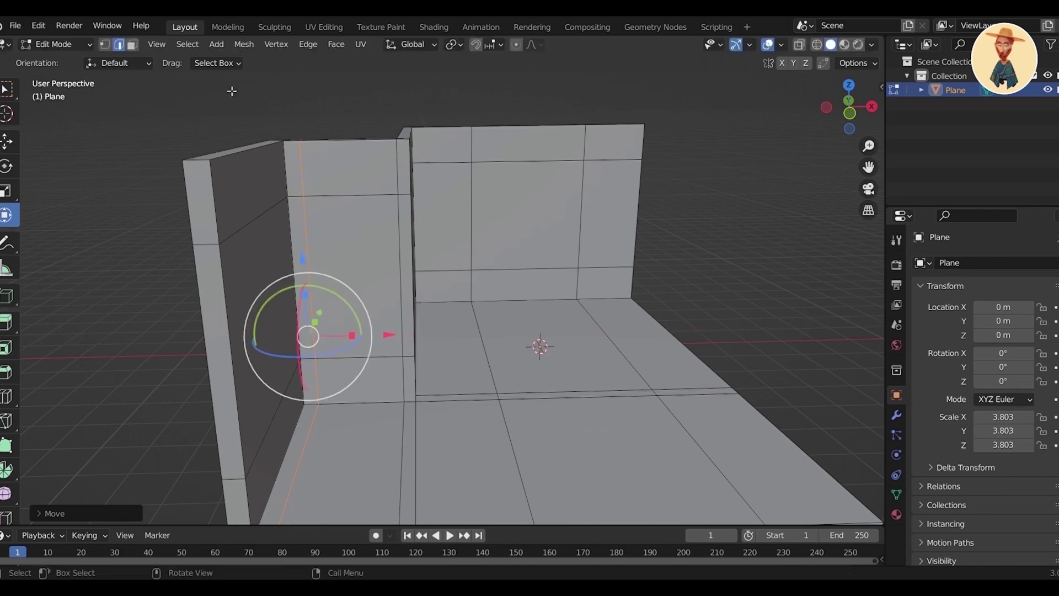
- Turn the framed faces of the short recessed wall and the end wall into rectangular window openings
{"action": "middle_click_drag", "start_coordinate": [441, 287], "coordinate": [378, 316]}
{"action": "left_click", "coordinate": [354, 306]}
{"action": "scroll", "coordinate": [383, 279], "scroll_direction": "up", "scroll_amount": 2}
{"action": "middle_click_drag", "start_coordinate": [382, 279], "coordinate": [466, 245]}
{"action": "key", "text": "i"}
{"action": "left_click", "coordinate": [421, 279]}
{"action": "middle_click_drag", "start_coordinate": [421, 279], "coordinate": [402, 290]}
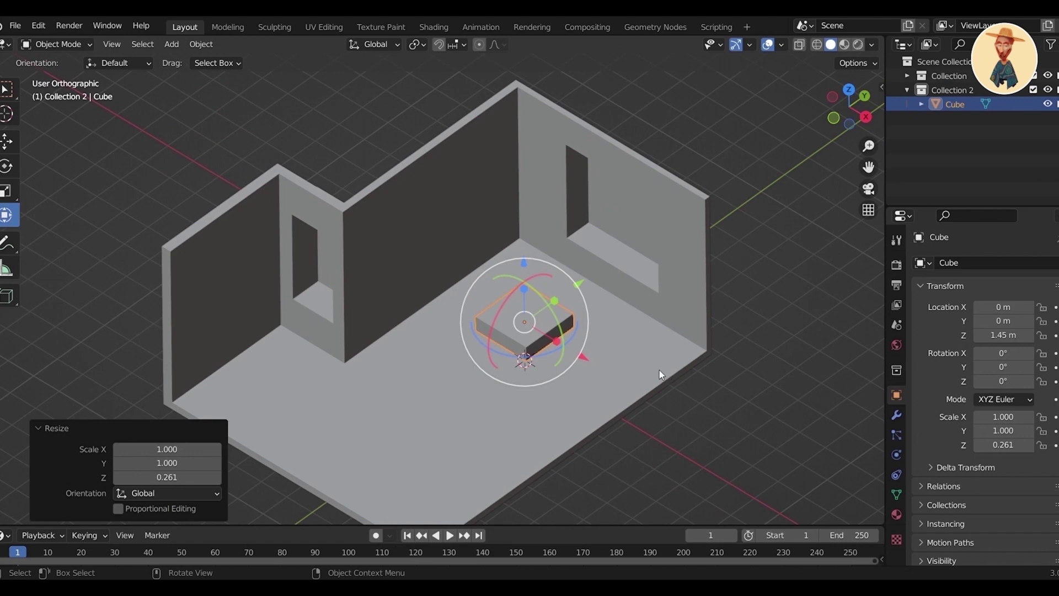
- Replace the flattened cube with a new plane scaled up to about 5.69
{"action": "key", "text": "Delete"}
{"action": "middle_click_drag", "start_coordinate": [650, 356], "coordinate": [493, 322]}
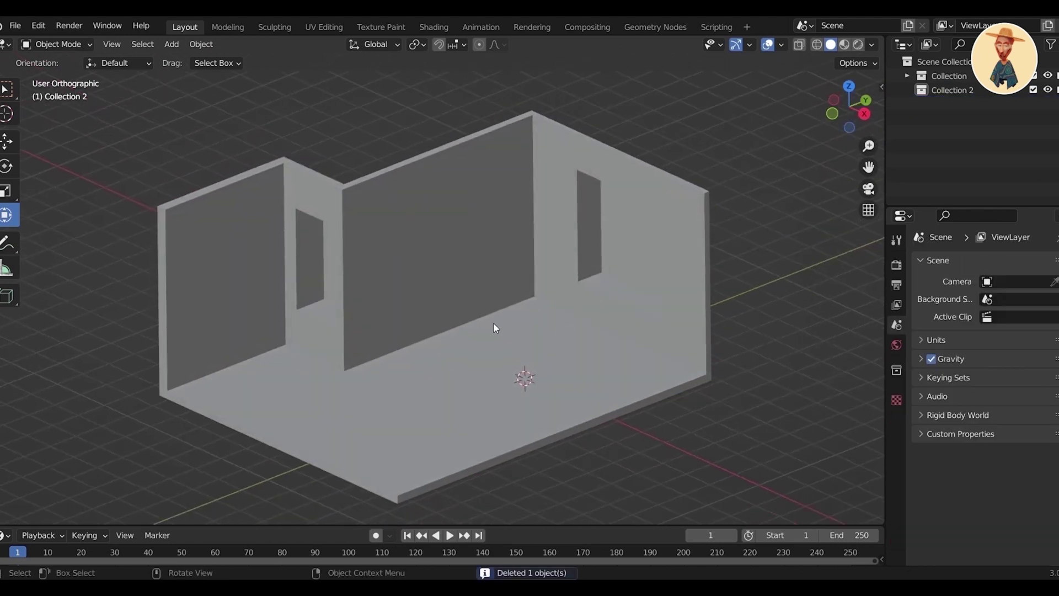
{"action": "key", "text": "shift+a"}
{"action": "mouse_move", "coordinate": [318, 292]}
{"action": "left_click", "coordinate": [402, 291]}
{"action": "middle_click_drag", "start_coordinate": [401, 308], "coordinate": [419, 367]}
{"action": "key", "text": "s"}
{"action": "left_click", "coordinate": [280, 396]}
- Raise the new plane about 0.68 m above the slab and move it about -2.01 m along Y
{"action": "middle_click_drag", "start_coordinate": [480, 419], "coordinate": [510, 375]}
{"action": "left_click_drag", "start_coordinate": [521, 297], "coordinate": [522, 275]}
{"action": "left_click", "coordinate": [868, 210]}
{"action": "middle_click_drag", "start_coordinate": [756, 308], "coordinate": [696, 353]}
{"action": "left_click_drag", "start_coordinate": [643, 267], "coordinate": [563, 299]}
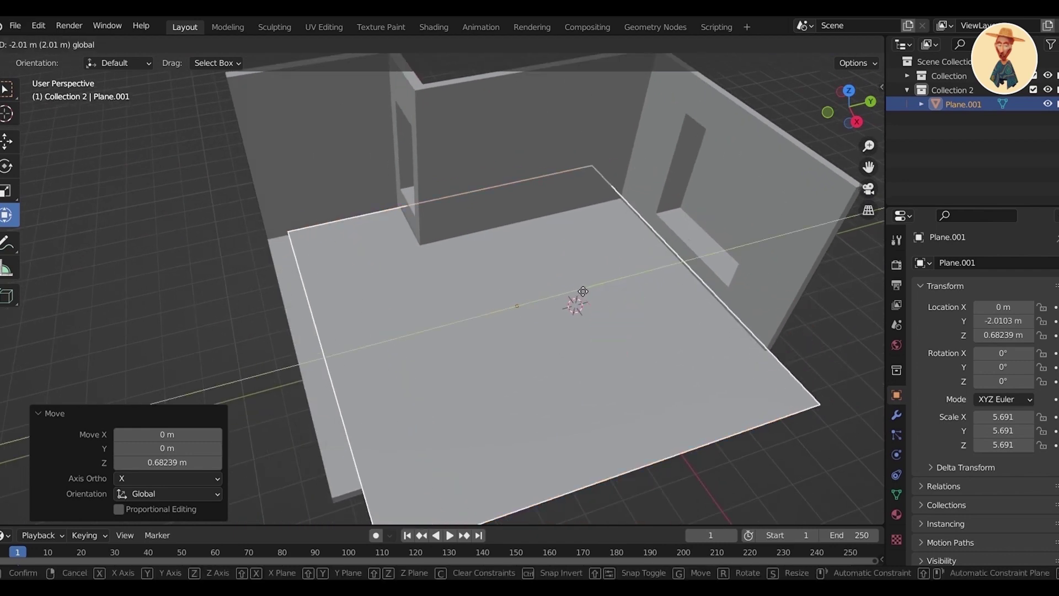
{"action": "left_click", "coordinate": [583, 291]}
- Pull the plane's +X edge back to the slab's rim and extend its -Y edge toward the room's open side
{"action": "key", "text": "Tab"}
{"action": "middle_click_drag", "start_coordinate": [583, 291], "coordinate": [664, 344]}
{"action": "left_click_drag", "start_coordinate": [751, 432], "coordinate": [689, 391]}
{"action": "middle_click_drag", "start_coordinate": [382, 415], "coordinate": [353, 370]}
{"action": "left_click", "coordinate": [317, 340]}
{"action": "left_click_drag", "start_coordinate": [394, 313], "coordinate": [371, 324]}
- Shift the plane's wall-side edge along X and nudge its -Y edge about -0.07 m to fit the floor
{"action": "middle_click_drag", "start_coordinate": [371, 325], "coordinate": [545, 299]}
{"action": "left_click", "coordinate": [288, 351]}
{"action": "left_click_drag", "start_coordinate": [348, 294], "coordinate": [330, 305]}
{"action": "middle_click_drag", "start_coordinate": [330, 305], "coordinate": [408, 265]}
{"action": "scroll", "coordinate": [279, 315], "scroll_direction": "up", "scroll_amount": 2}
{"action": "left_click", "coordinate": [425, 373]}
{"action": "left_click_drag", "start_coordinate": [513, 356], "coordinate": [517, 363]}
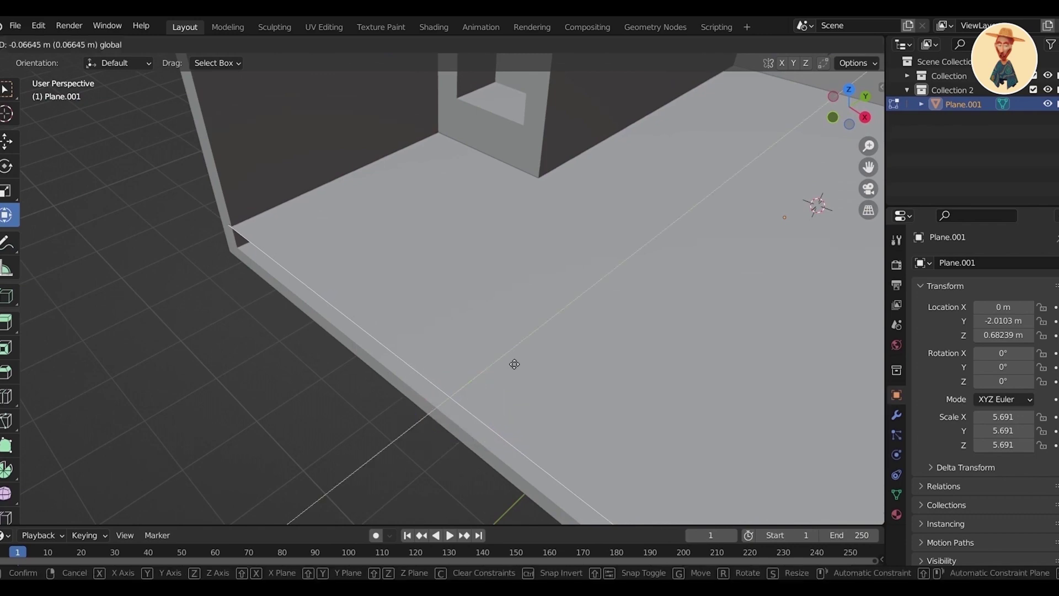
{"action": "left_click", "coordinate": [513, 364]}
- Lower the fitted plane about 0.29 m along Z onto the floor slab in Object Mode
{"action": "middle_click_drag", "start_coordinate": [513, 364], "coordinate": [577, 220]}
{"action": "key", "text": "Tab"}
{"action": "key", "text": "g"}
{"action": "key", "text": "z"}
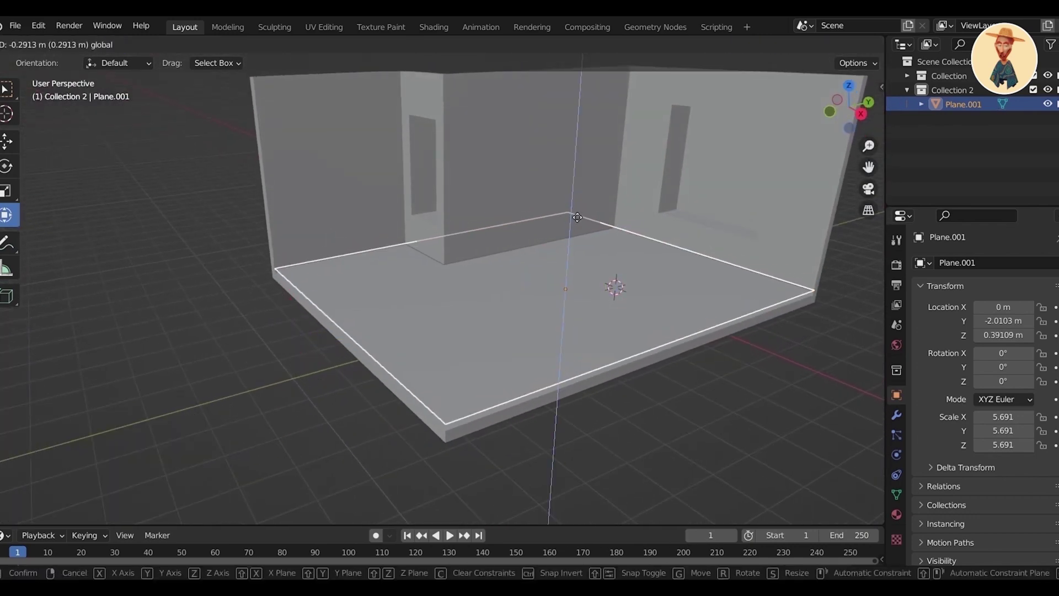
{"action": "left_click", "coordinate": [578, 217]}
- Switch to the Shading workspace and show the room in an orthographic, solid-shaded view
{"action": "key", "text": "ctrl+Page_Down"}
{"action": "key", "text": "ctrl+Page_Down"}
{"action": "key", "text": "ctrl+Page_Down"}
{"action": "key", "text": "ctrl+Page_Down"}
{"action": "key", "text": "ctrl+Page_Down"}
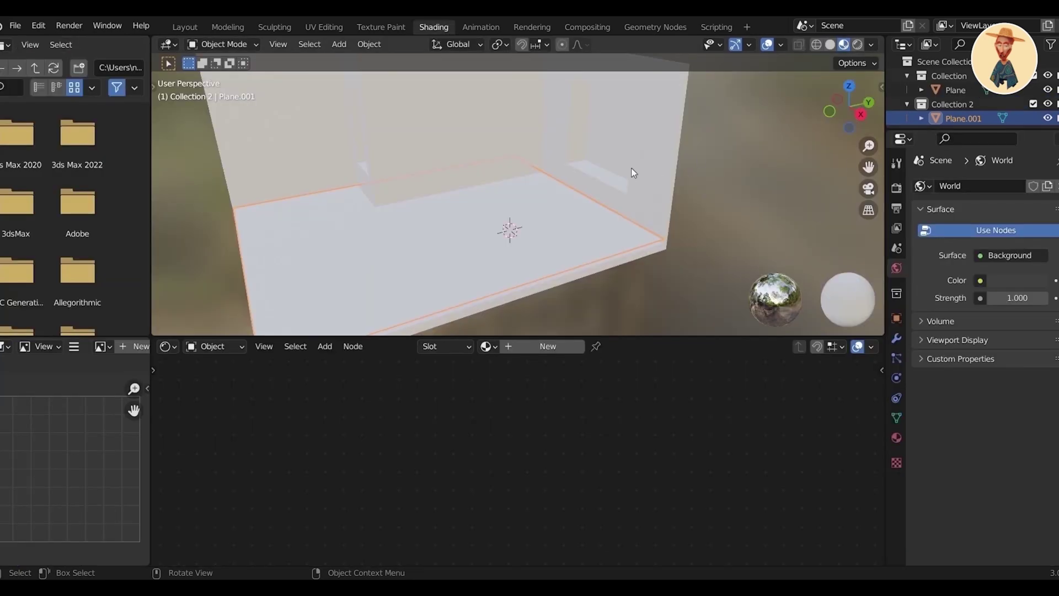
{"action": "left_click", "coordinate": [867, 211]}
{"action": "left_click", "coordinate": [830, 44]}
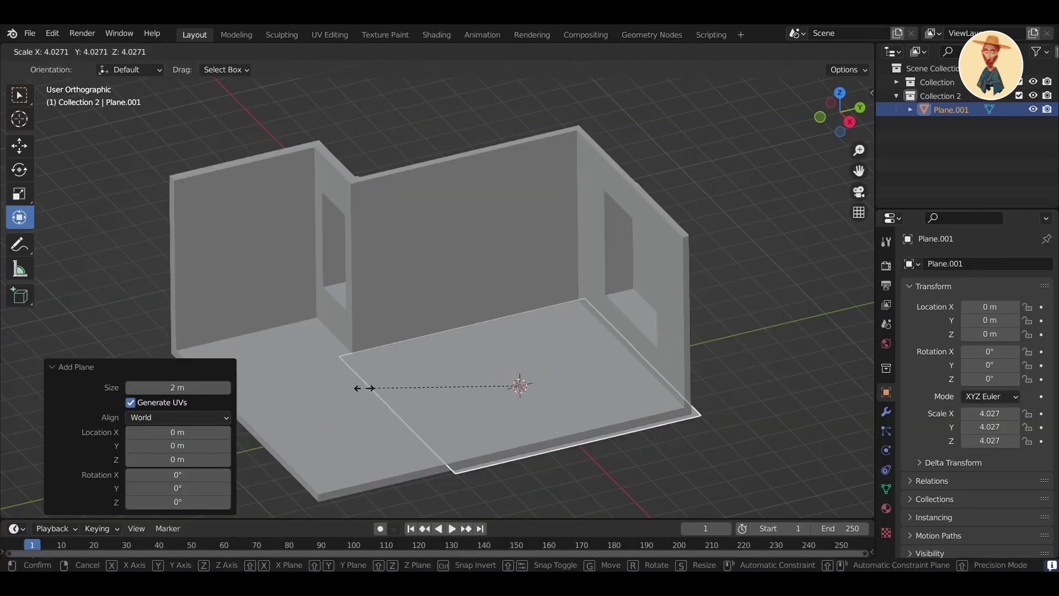
- Scale the newly added plane to about 5.69 and raise it about 0.68 m
{"action": "key", "text": "s"}
{"action": "key", "text": "g"}
{"action": "key", "text": "z"}
{"action": "left_click_drag", "start_coordinate": [521, 286], "coordinate": [522, 275]}
- Move the raised plane about -2.01 m along Y over the room's floor
{"action": "left_click", "coordinate": [859, 212]}
{"action": "middle_click_drag", "start_coordinate": [772, 287], "coordinate": [645, 367]}
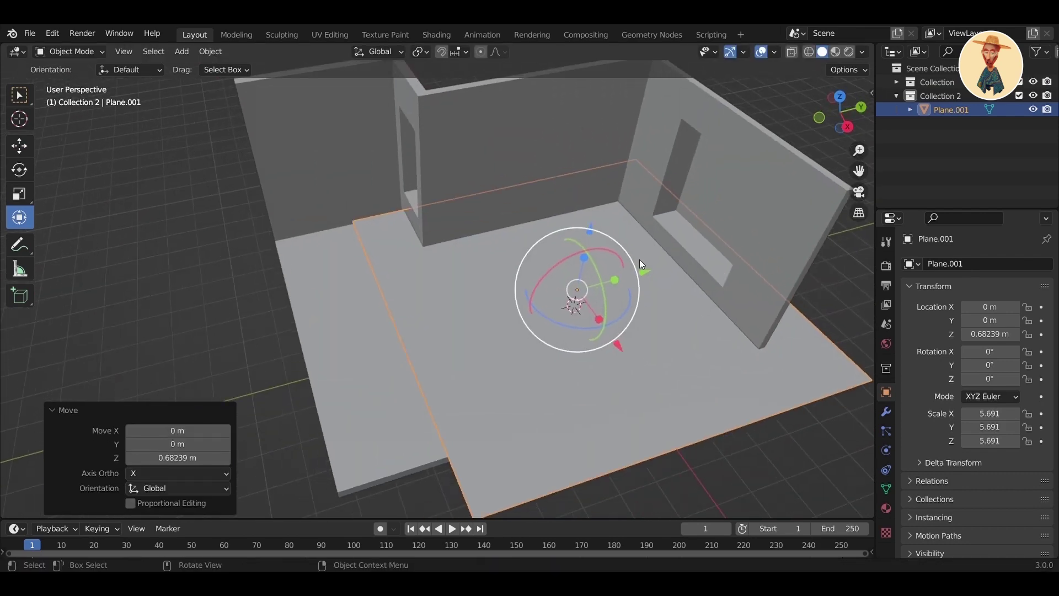
{"action": "left_click_drag", "start_coordinate": [640, 269], "coordinate": [558, 300]}
{"action": "left_click", "coordinate": [582, 291]}
- Edit the plane's mesh, moving its +X edge inward and its -Y edge along Y to match the slab's outline
{"action": "middle_click_drag", "start_coordinate": [581, 292], "coordinate": [659, 344]}
{"action": "key", "text": "Tab"}
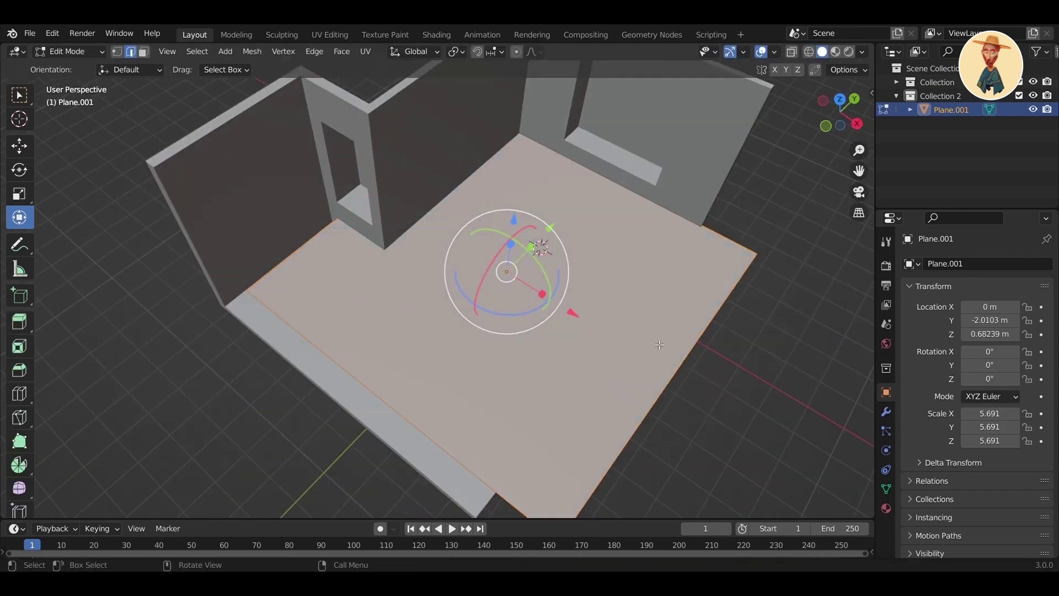
{"action": "left_click", "coordinate": [658, 407]}
{"action": "left_click_drag", "start_coordinate": [739, 423], "coordinate": [680, 390]}
{"action": "middle_click_drag", "start_coordinate": [362, 417], "coordinate": [494, 295]}
{"action": "key", "text": "g"}
{"action": "key", "text": "y"}
{"action": "left_click", "coordinate": [377, 323]}
- Align the plane's wall-side edge along X and fine-tune its front edge along Y against the slab's rim
{"action": "left_click", "coordinate": [275, 337]}
{"action": "key", "text": "g"}
{"action": "key", "text": "x"}
{"action": "left_click", "coordinate": [334, 304]}
{"action": "middle_click_drag", "start_coordinate": [334, 303], "coordinate": [441, 215]}
{"action": "scroll", "coordinate": [300, 309], "scroll_direction": "up", "scroll_amount": 3}
{"action": "left_click", "coordinate": [474, 309]}
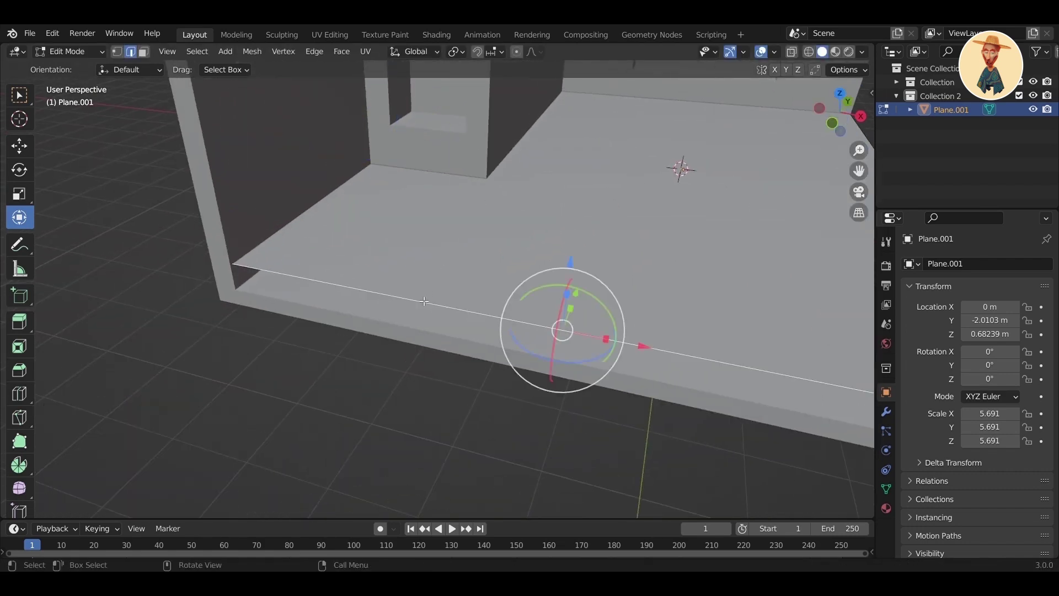
{"action": "middle_click_drag", "start_coordinate": [474, 315], "coordinate": [428, 353]}
{"action": "key", "text": "g"}
{"action": "key", "text": "y"}
{"action": "left_click", "coordinate": [515, 362]}
- Leave Edit Mode and lower the fitted floor plane along Z until it rests on the slab
{"action": "middle_click_drag", "start_coordinate": [515, 362], "coordinate": [543, 325]}
{"action": "middle_click_drag", "start_coordinate": [544, 326], "coordinate": [486, 284]}
{"action": "key", "text": "Tab"}
{"action": "left_click_drag", "start_coordinate": [573, 198], "coordinate": [570, 216]}
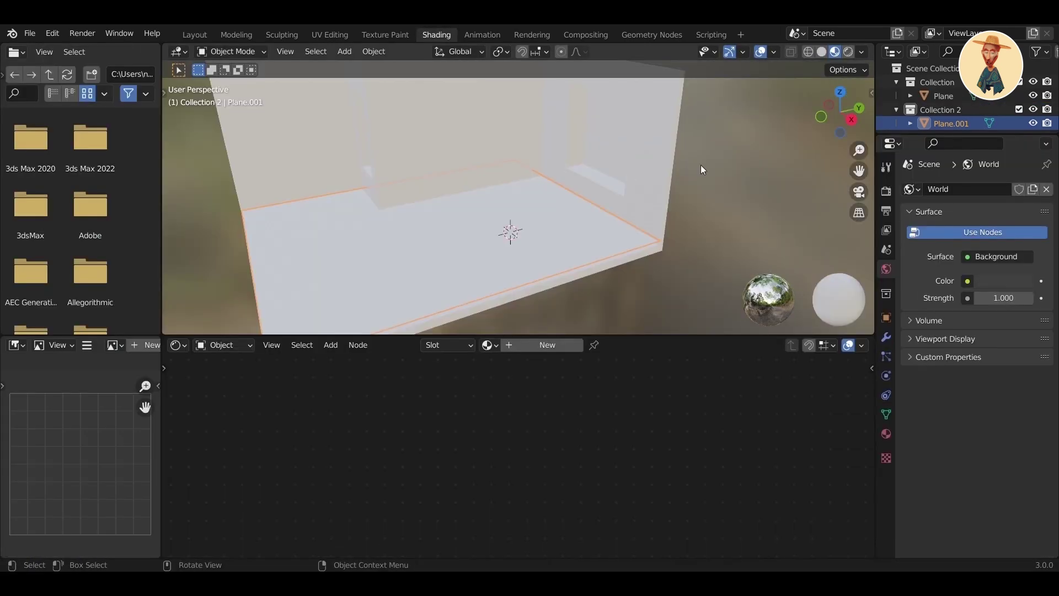
- Set the Shading workspace view to orthographic and solid, and create a new material for the floor plane
{"action": "left_click", "coordinate": [858, 214]}
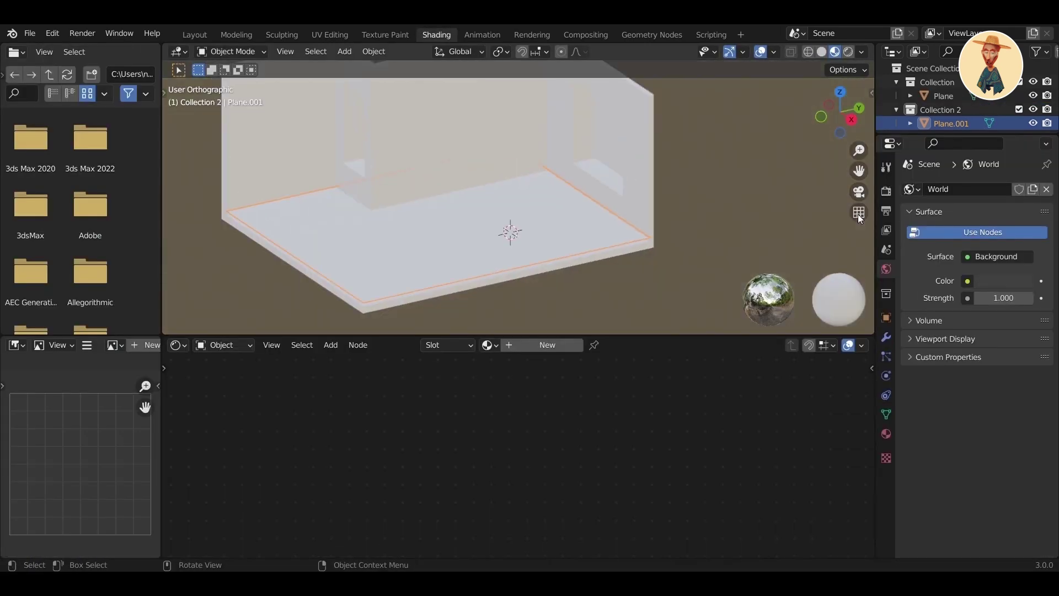
{"action": "left_click", "coordinate": [848, 52]}
{"action": "left_click", "coordinate": [822, 52]}
{"action": "mouse_move", "coordinate": [546, 232]}
{"action": "middle_mouse_down"}
{"action": "mouse_move", "coordinate": [575, 255]}
{"action": "mouse_move", "coordinate": [635, 239]}
{"action": "middle_mouse_up"}
{"action": "left_click", "coordinate": [557, 347]}
- Narrow the file browser's sidebar and browse the texture folders to the wood flooring images
{"action": "key", "text": "t"}
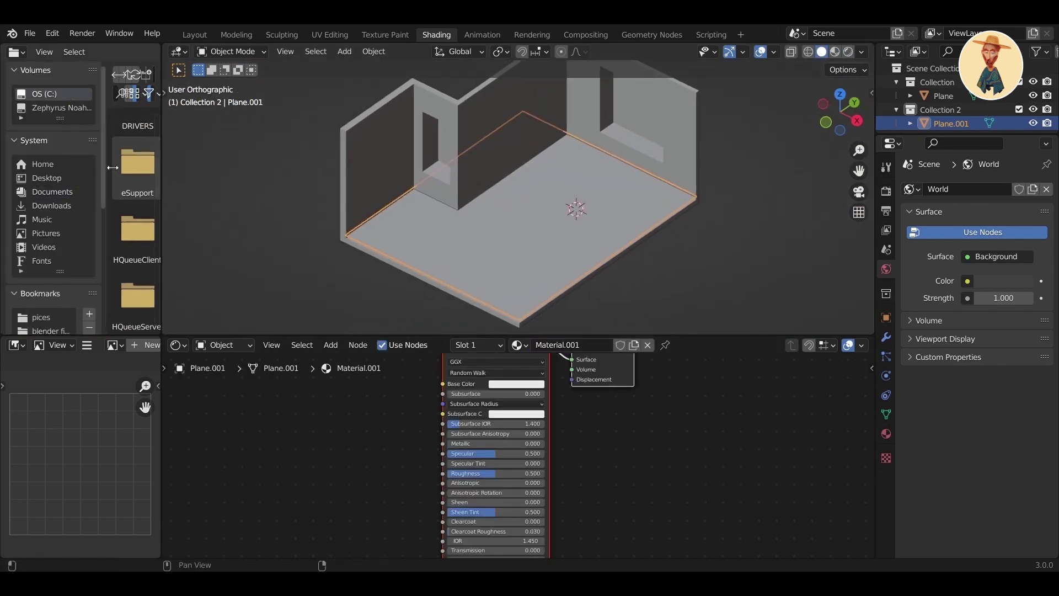
{"action": "left_click_drag", "start_coordinate": [113, 167], "coordinate": [68, 167]}
{"action": "scroll", "coordinate": [100, 208], "scroll_direction": "up", "scroll_amount": 5}
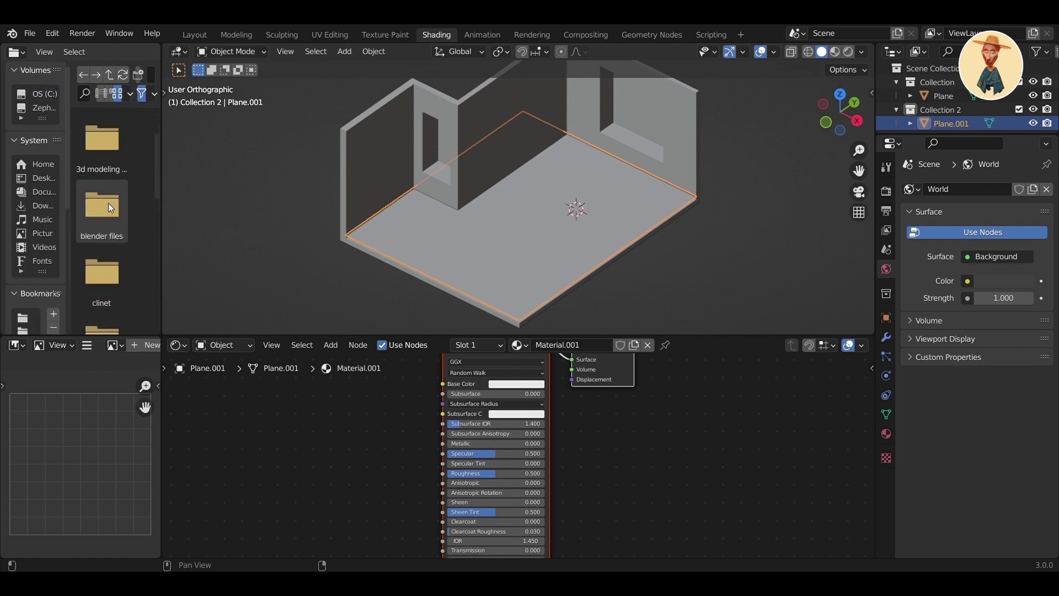
{"action": "scroll", "coordinate": [108, 203], "scroll_direction": "down", "scroll_amount": 6}
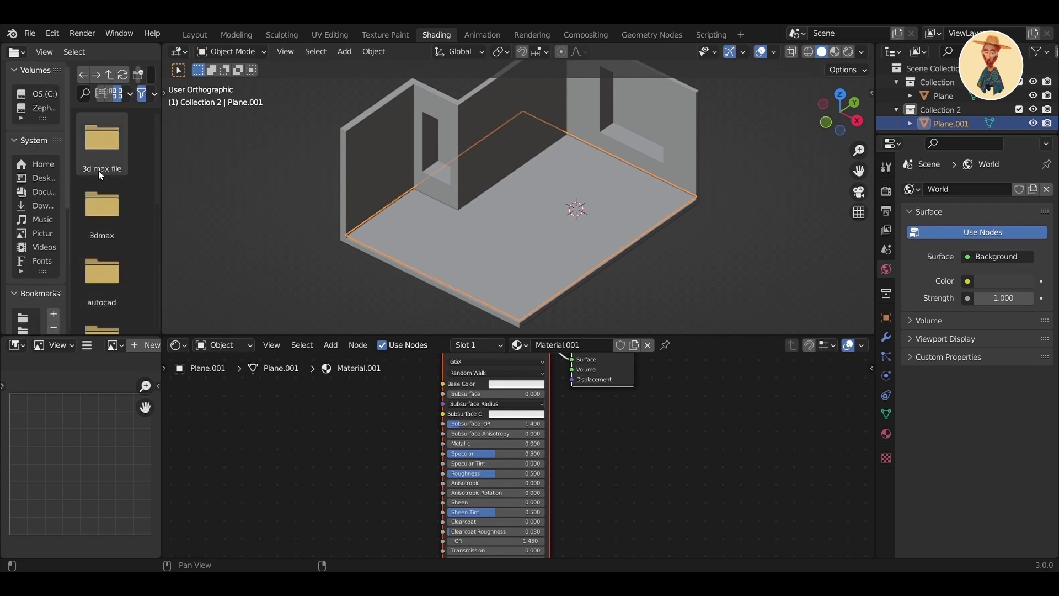
{"action": "scroll", "coordinate": [117, 248], "scroll_direction": "down", "scroll_amount": 5}
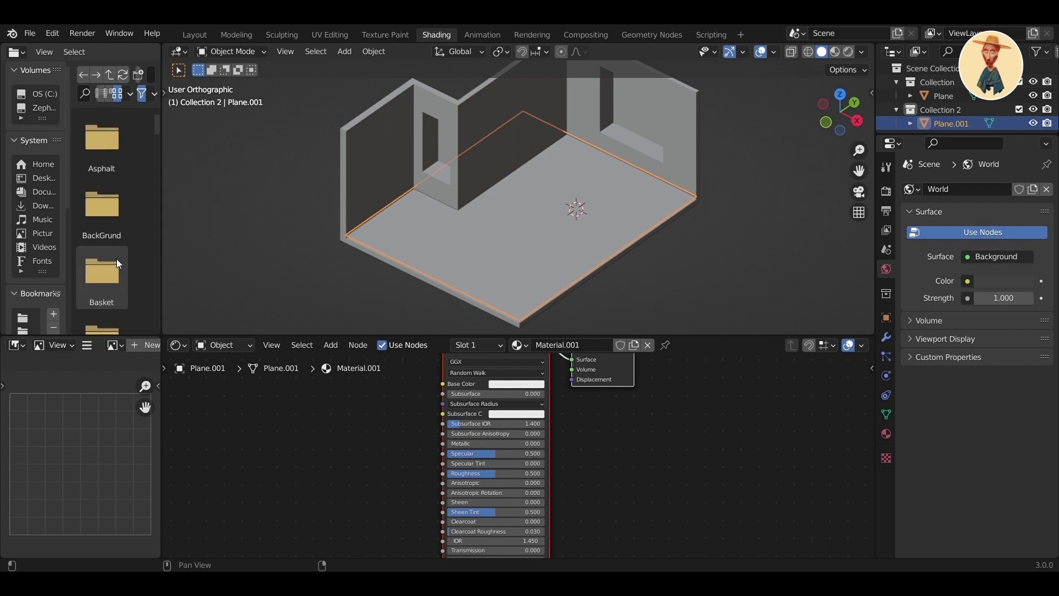
{"action": "scroll", "coordinate": [114, 256], "scroll_direction": "down", "scroll_amount": 6}
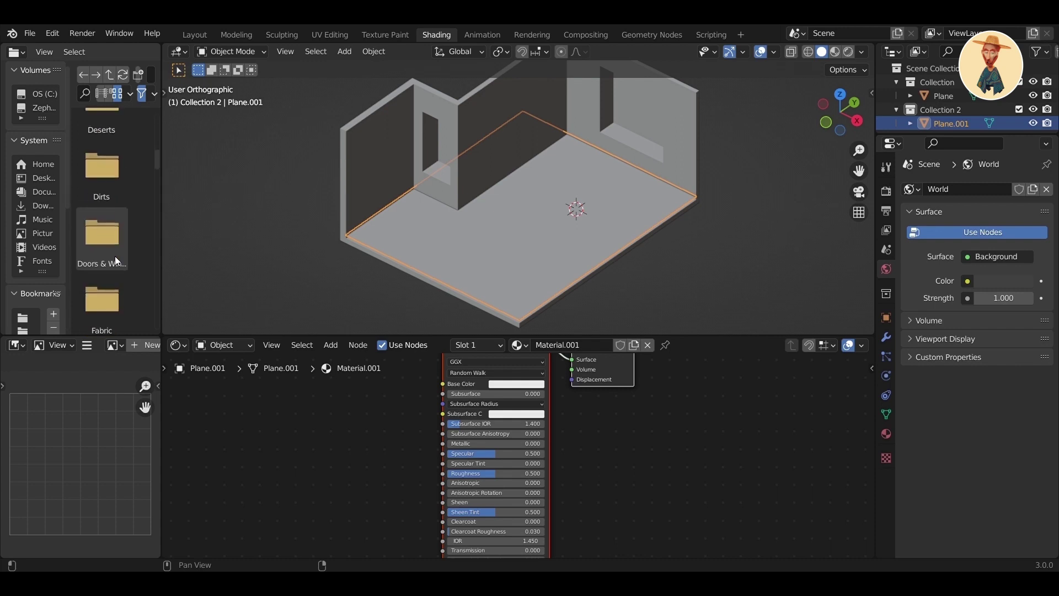
{"action": "scroll", "coordinate": [114, 247], "scroll_direction": "down", "scroll_amount": 8}
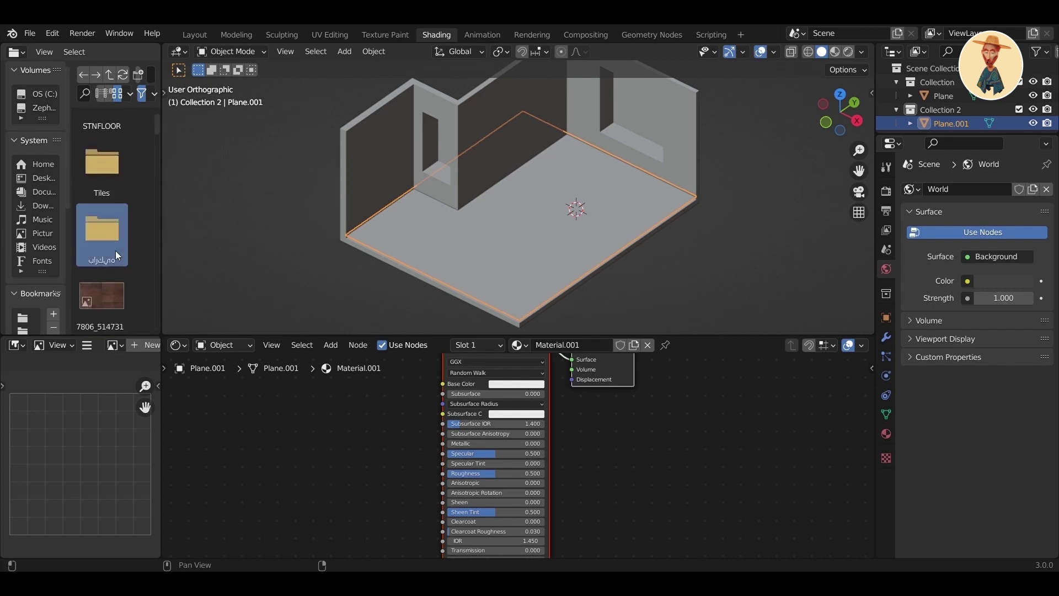
- Bring beechwood_galliano.png into the floor material's node tree as an image texture beside the shader
{"action": "left_click_drag", "start_coordinate": [115, 250], "coordinate": [268, 432]}
{"action": "middle_click_drag", "start_coordinate": [391, 443], "coordinate": [529, 367]}
{"action": "left_click_drag", "start_coordinate": [433, 374], "coordinate": [345, 491]}
{"action": "middle_click_drag", "start_coordinate": [439, 470], "coordinate": [429, 402]}
{"action": "scroll", "coordinate": [429, 402], "scroll_direction": "up", "scroll_amount": 4}
{"action": "middle_click_drag", "start_coordinate": [498, 460], "coordinate": [481, 488]}
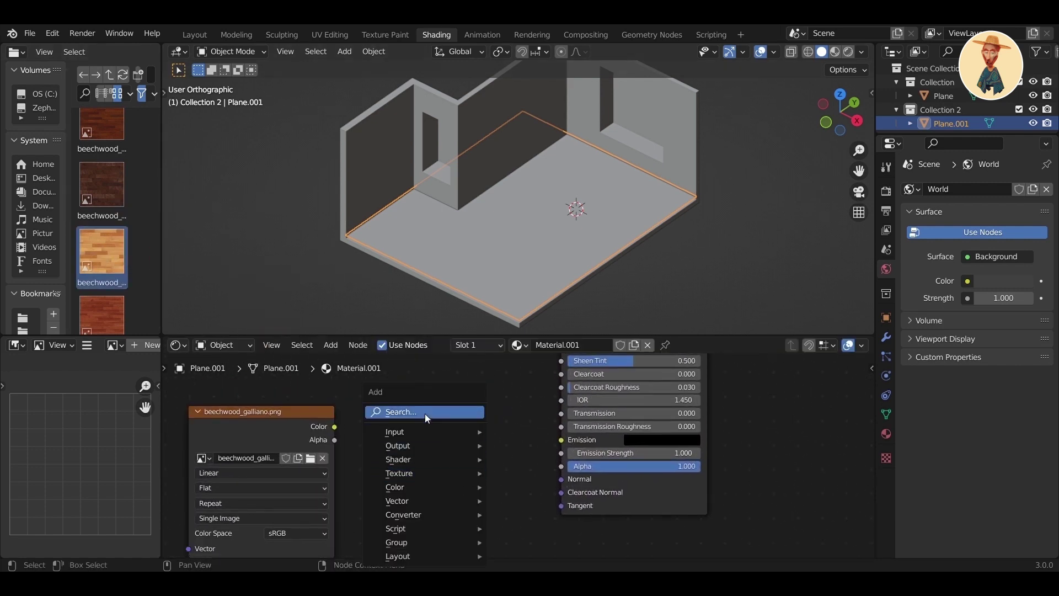
- Add a Bump node, link its Normal output to the shader's Normal, and connect the wood texture's Color to its Normal input
{"action": "left_click", "coordinate": [427, 412]}
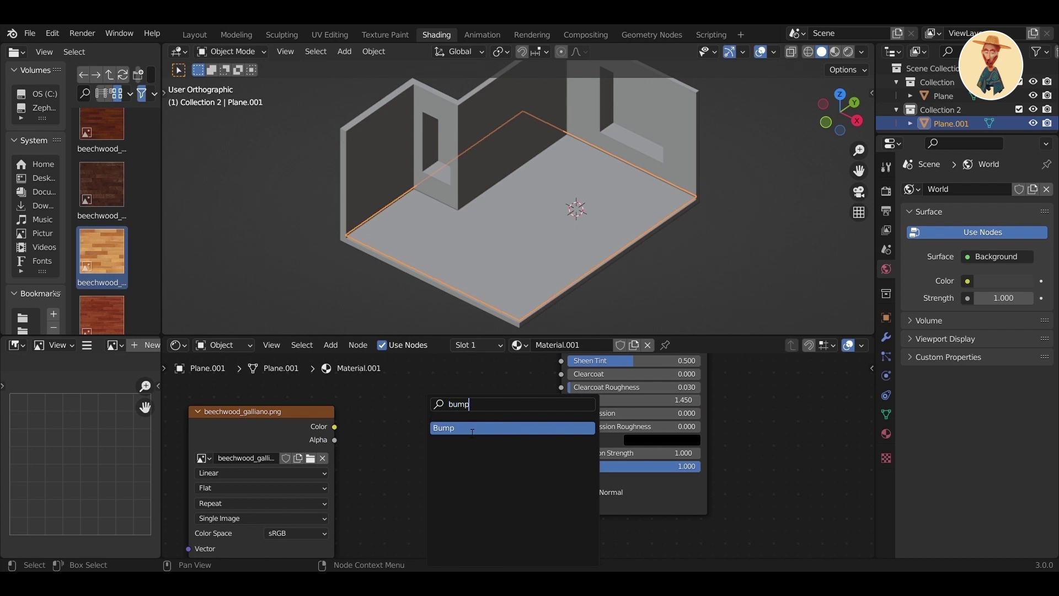
{"action": "left_click", "coordinate": [472, 428]}
{"action": "left_click", "coordinate": [485, 449]}
{"action": "left_click_drag", "start_coordinate": [485, 449], "coordinate": [561, 479]}
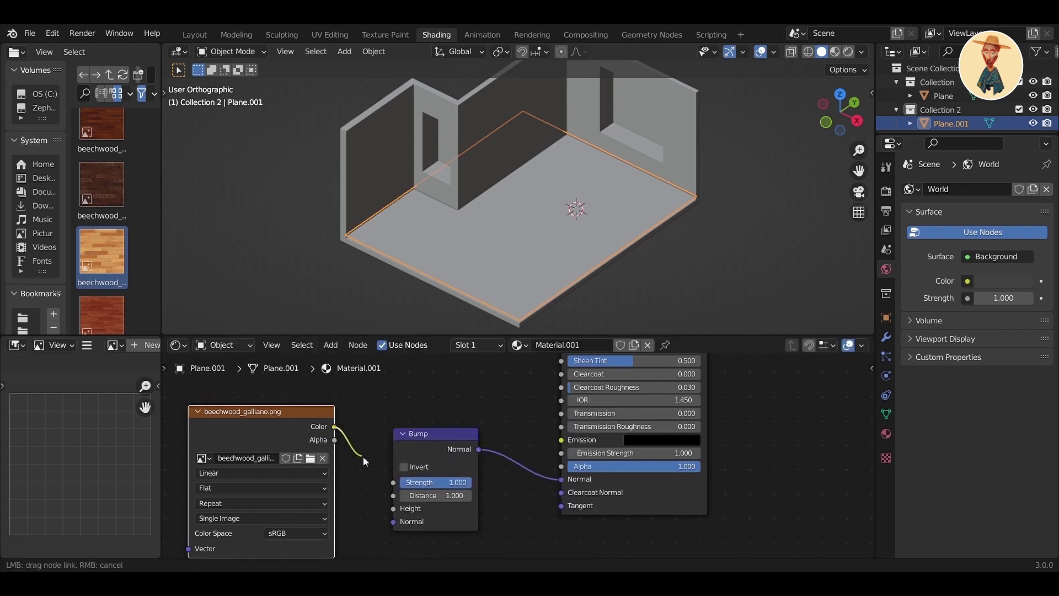
- Return to the Layout workspace and display its 3D view with rendered shading
{"action": "left_click", "coordinate": [848, 54]}
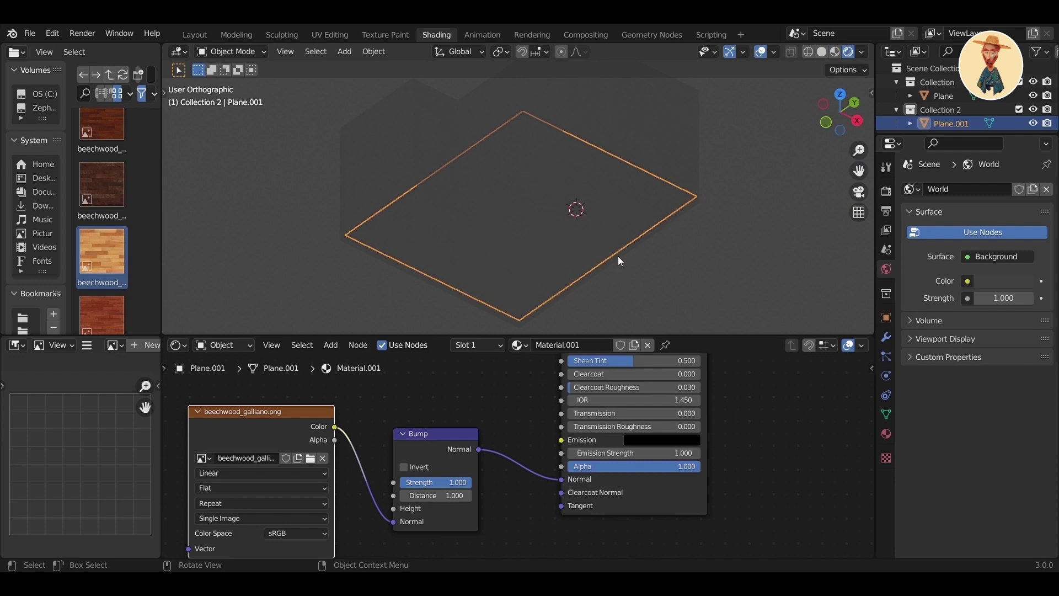
{"action": "left_click", "coordinate": [195, 34]}
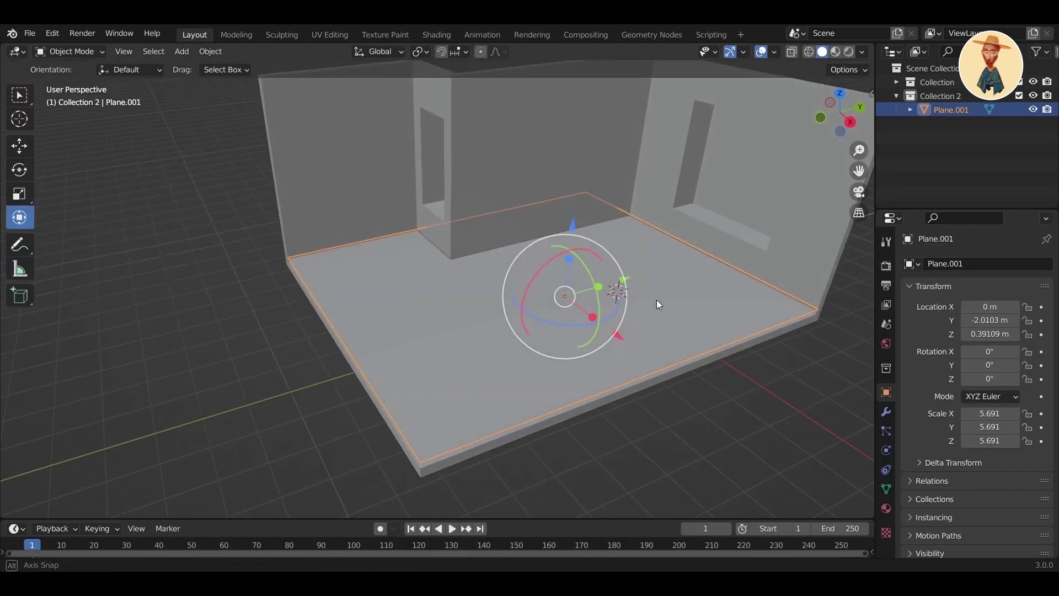
{"action": "left_click", "coordinate": [852, 51]}
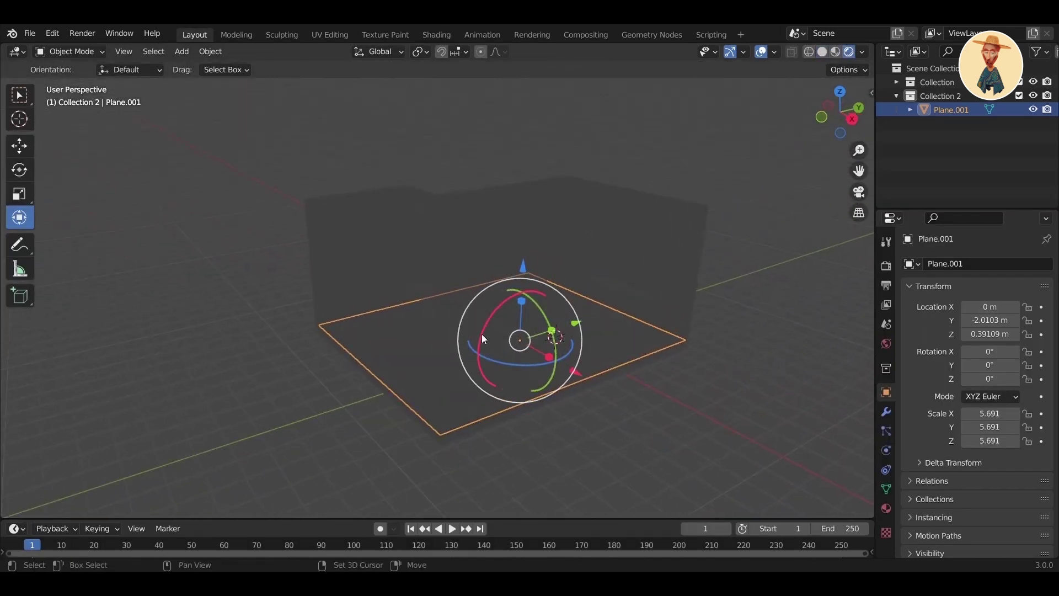
- Add an area light, raise it about 2.85 m above the room, and scale it up
{"action": "key", "text": "shift+a"}
{"action": "left_click", "coordinate": [531, 512]}
{"action": "left_click_drag", "start_coordinate": [561, 266], "coordinate": [593, 75]}
{"action": "key", "text": "s"}
{"action": "left_click", "coordinate": [688, 243]}
- Set the area light's power to 3000 W, then reduce it to 1200 W
{"action": "left_click", "coordinate": [886, 450]}
{"action": "left_click", "coordinate": [1009, 361]}
{"action": "type", "text": "30"}
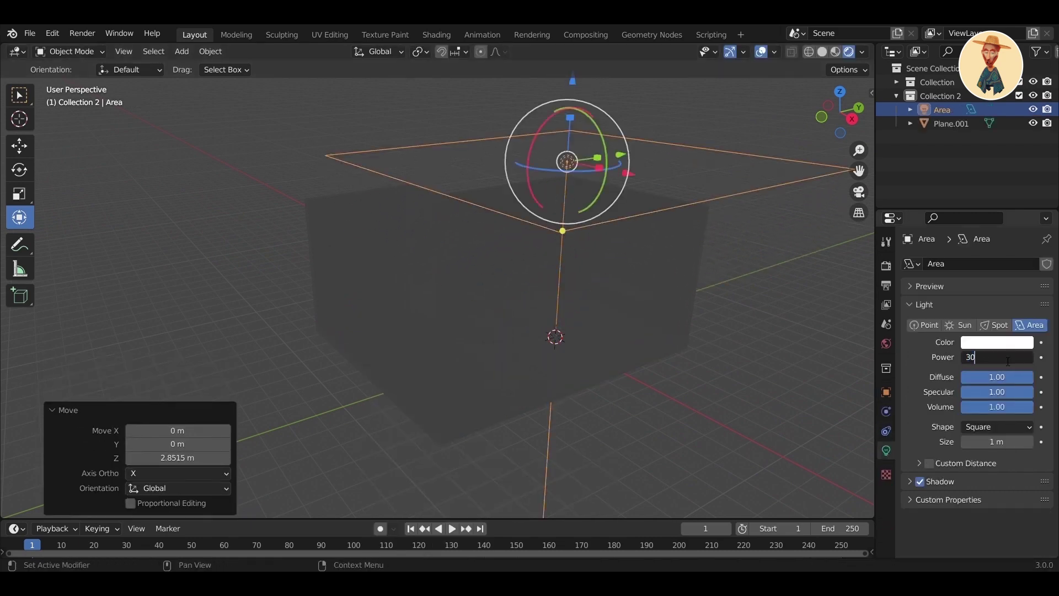
{"action": "type", "text": "00"}
{"action": "key", "text": "Return"}
{"action": "scroll", "coordinate": [601, 312], "scroll_direction": "down", "scroll_amount": 3}
{"action": "left_click", "coordinate": [1006, 355]}
{"action": "type", "text": "1200"}
{"action": "key", "text": "Return"}
{"action": "scroll", "coordinate": [622, 345], "scroll_direction": "down", "scroll_amount": 2}
- Reposition the area light over the room in orthographic view and enlarge its size to about 1.16 m
{"action": "left_click_drag", "start_coordinate": [485, 174], "coordinate": [486, 117]}
{"action": "left_click_drag", "start_coordinate": [565, 199], "coordinate": [488, 209]}
{"action": "middle_click_drag", "start_coordinate": [488, 220], "coordinate": [560, 261]}
{"action": "left_click_drag", "start_coordinate": [519, 245], "coordinate": [548, 255]}
{"action": "scroll", "coordinate": [608, 296], "scroll_direction": "up", "scroll_amount": 3}
{"action": "middle_click_drag", "start_coordinate": [628, 314], "coordinate": [564, 357]}
{"action": "key", "text": "KP_5"}
{"action": "key", "text": "g"}
{"action": "left_click", "coordinate": [623, 297]}
{"action": "scroll", "coordinate": [645, 359], "scroll_direction": "up", "scroll_amount": 3}
{"action": "scroll", "coordinate": [564, 361], "scroll_direction": "down", "scroll_amount": 2}
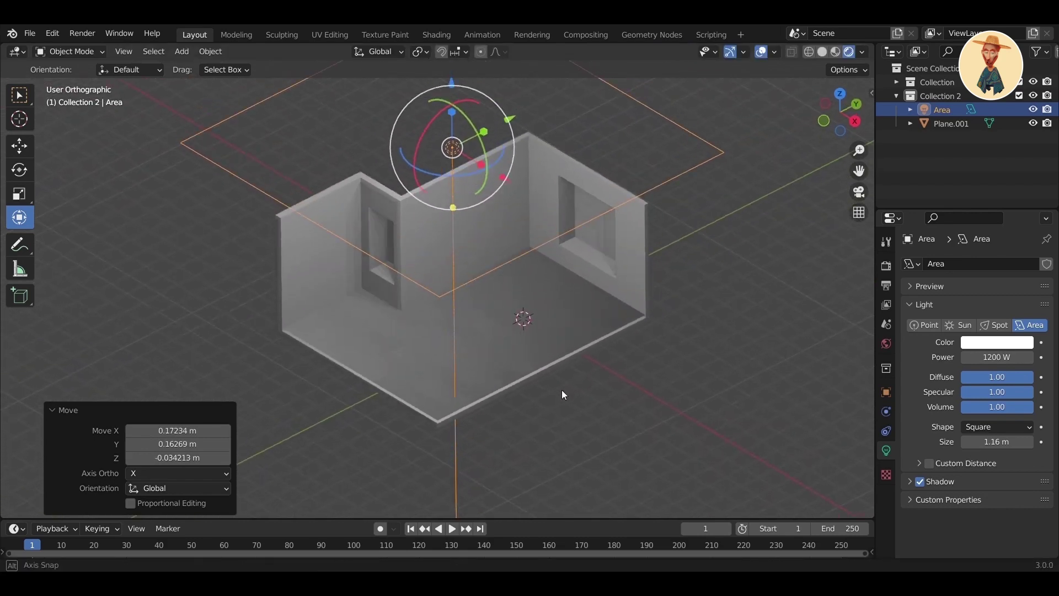
- Add a large ground plane extending far beyond the room and raise it about 0.02 m along Z
{"action": "key", "text": "shift+a"}
{"action": "mouse_move", "coordinate": [442, 184]}
{"action": "left_click", "coordinate": [584, 184]}
{"action": "key", "text": "s"}
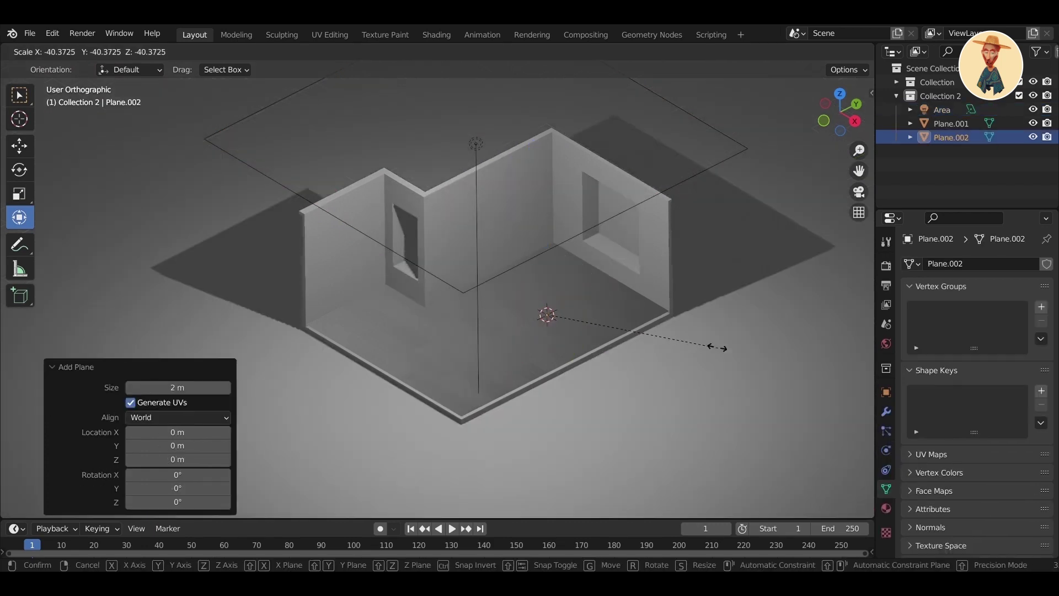
{"action": "left_click", "coordinate": [585, 338]}
{"action": "scroll", "coordinate": [585, 339], "scroll_direction": "down", "scroll_amount": 1}
{"action": "mouse_move", "coordinate": [528, 245]}
{"action": "left_mouse_down"}
{"action": "mouse_move", "coordinate": [528, 256]}
{"action": "mouse_move", "coordinate": [527, 242]}
{"action": "left_mouse_up"}
{"action": "scroll", "coordinate": [524, 292], "scroll_direction": "up", "scroll_amount": 1}
- Add a camera, scale it up, and move it outside the room's front corner, about -16.7 m along Y
{"action": "key", "text": "shift+a"}
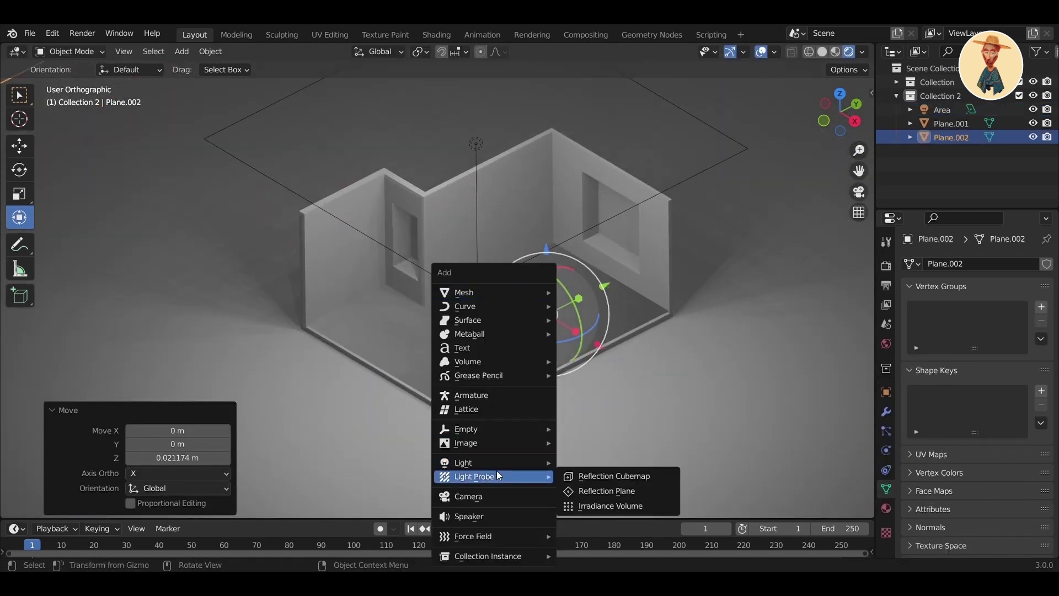
{"action": "left_click", "coordinate": [475, 496]}
{"action": "left_click_drag", "start_coordinate": [548, 250], "coordinate": [549, 200]}
{"action": "left_click_drag", "start_coordinate": [598, 251], "coordinate": [533, 279]}
{"action": "key", "text": "s"}
{"action": "left_click", "coordinate": [729, 301]}
{"action": "left_click_drag", "start_coordinate": [481, 225], "coordinate": [481, 154]}
{"action": "left_click_drag", "start_coordinate": [532, 250], "coordinate": [799, 364]}
{"action": "left_click_drag", "start_coordinate": [799, 323], "coordinate": [515, 446]}
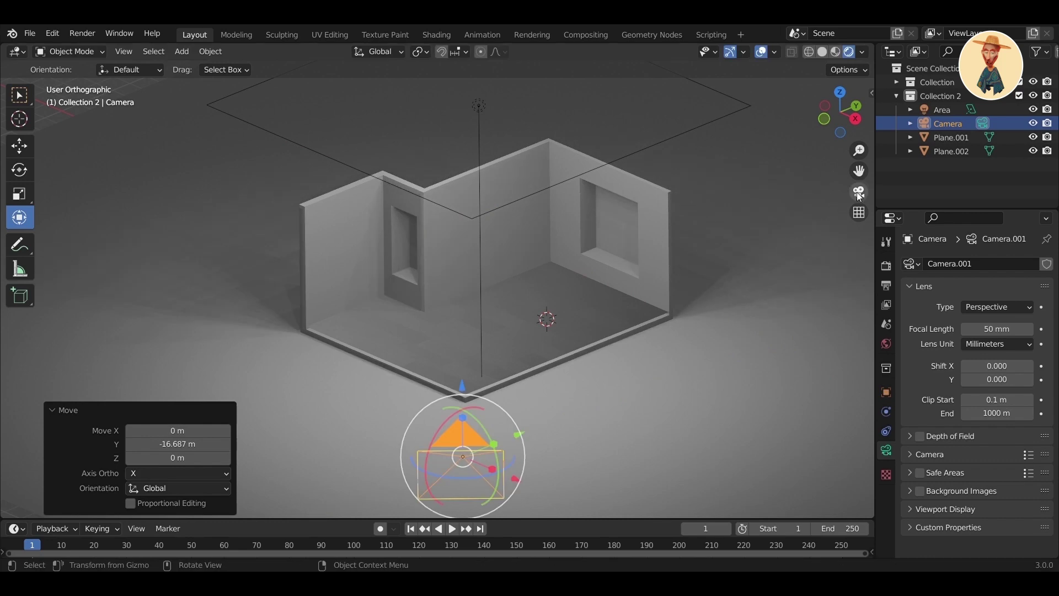
- Set the camera type to Orthographic and raise the camera about 6.52 m along Z
{"action": "left_click", "coordinate": [858, 192]}
{"action": "left_click", "coordinate": [974, 312]}
{"action": "left_click", "coordinate": [974, 326]}
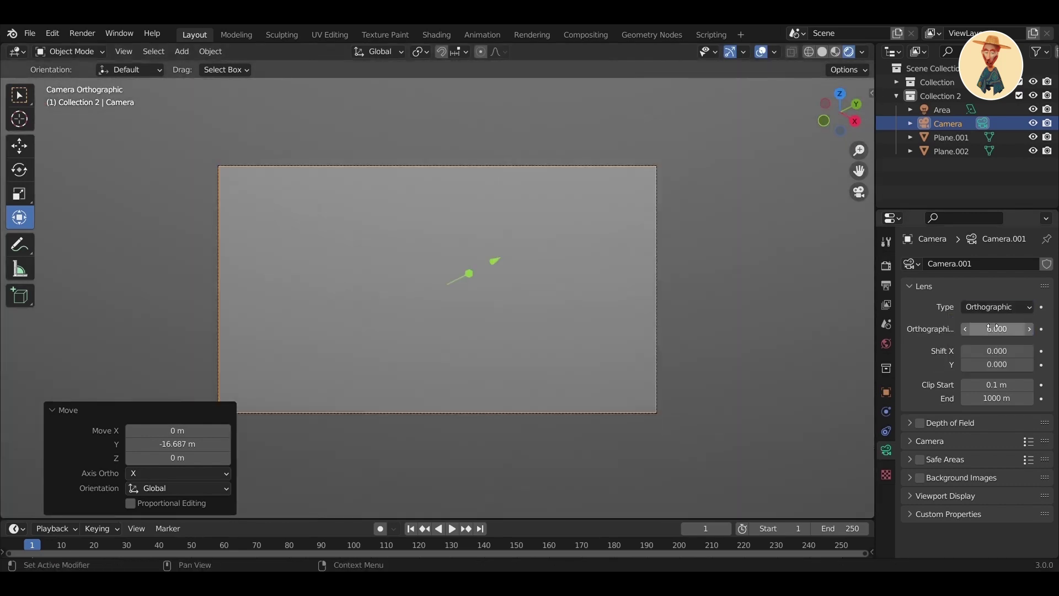
{"action": "scroll", "coordinate": [609, 296], "scroll_direction": "down", "scroll_amount": 3}
{"action": "middle_click_drag", "start_coordinate": [509, 377], "coordinate": [643, 425]}
{"action": "left_click_drag", "start_coordinate": [613, 206], "coordinate": [623, 144]}
{"action": "left_click", "coordinate": [858, 193]}
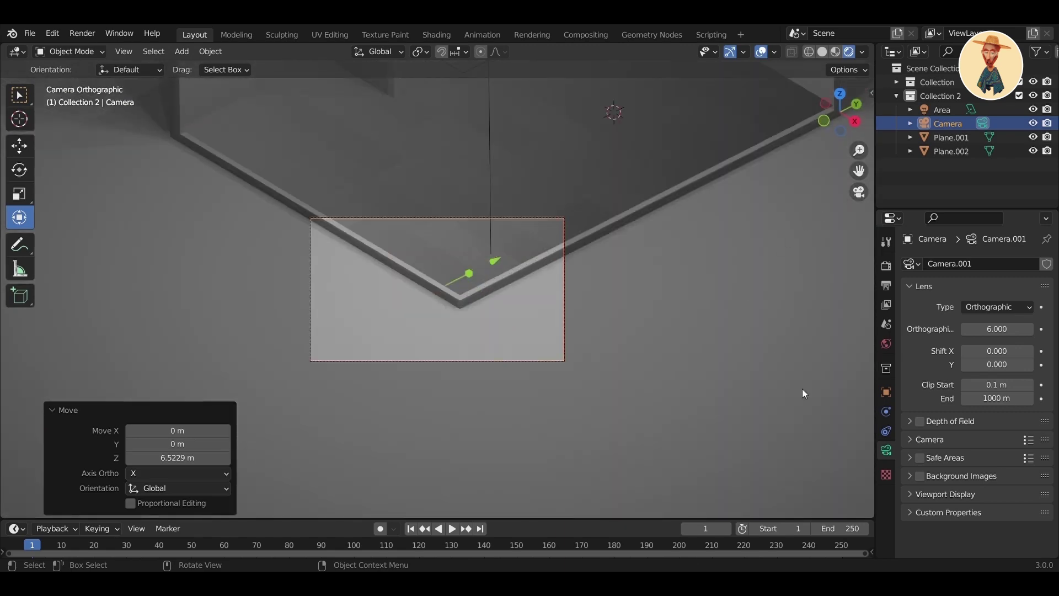
- Increase the camera's orthographic scale and adjust its Y shift to frame the whole room
{"action": "left_click_drag", "start_coordinate": [994, 329], "coordinate": [1057, 329]}
{"action": "left_click_drag", "start_coordinate": [993, 364], "coordinate": [1018, 364]}
{"action": "left_click_drag", "start_coordinate": [997, 329], "coordinate": [995, 364]}
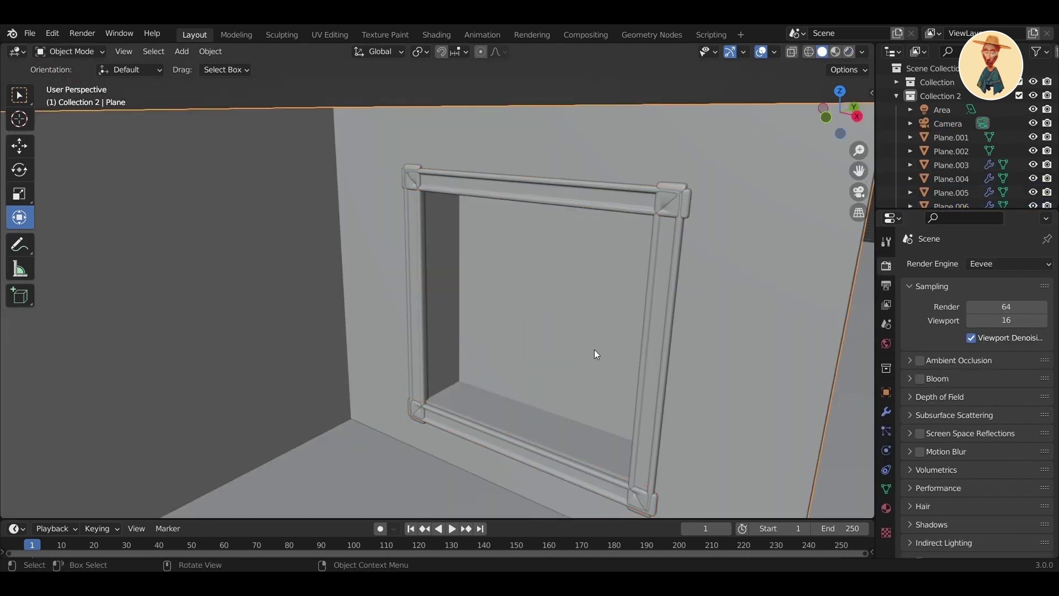
- Examine the large window's frame pieces and corner blocks up close
{"action": "middle_click_drag", "start_coordinate": [594, 349], "coordinate": [565, 308]}
{"action": "left_click", "coordinate": [640, 148]}
{"action": "middle_click_drag", "start_coordinate": [640, 147], "coordinate": [717, 309]}
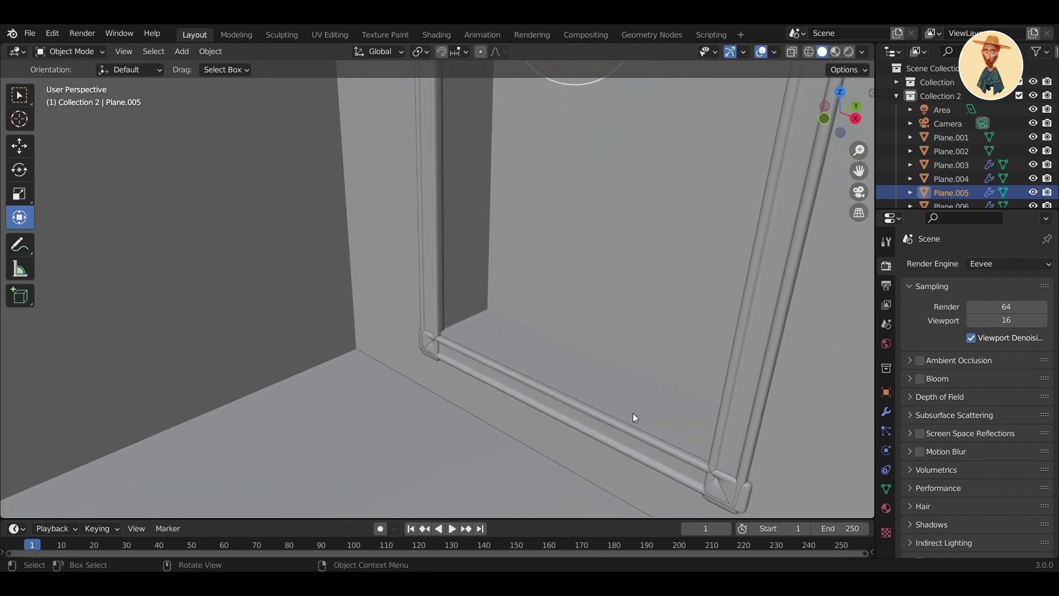
{"action": "left_click", "coordinate": [631, 428]}
{"action": "middle_click_drag", "start_coordinate": [552, 353], "coordinate": [613, 353]}
{"action": "left_click", "coordinate": [599, 347]}
{"action": "scroll", "coordinate": [644, 351], "scroll_direction": "down", "scroll_amount": 3}
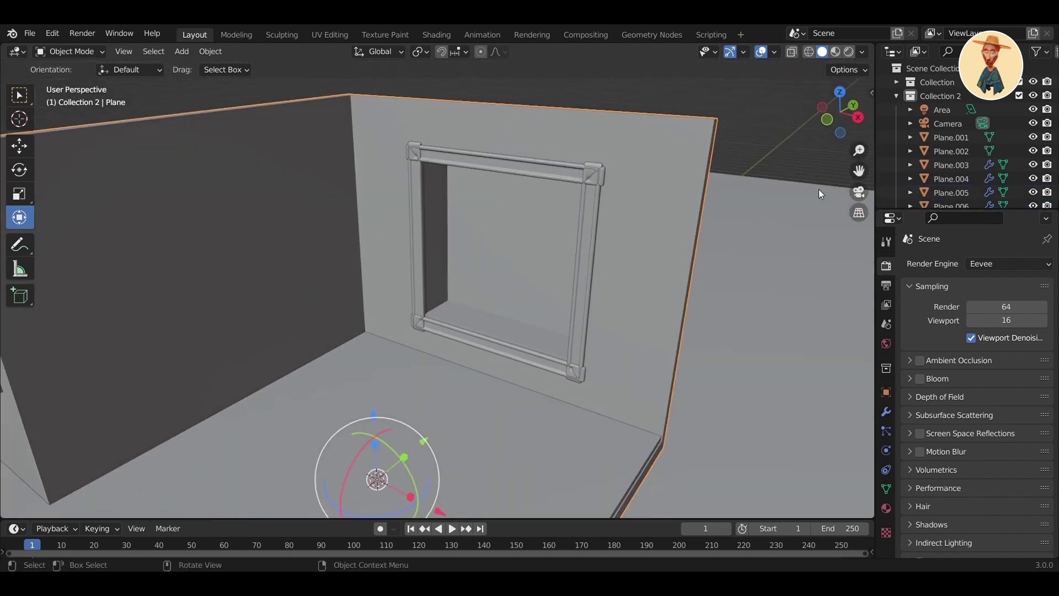
- Show the scene through the camera with rendered shading and select the room mesh
{"action": "left_click", "coordinate": [860, 190]}
{"action": "left_click", "coordinate": [848, 51]}
{"action": "scroll", "coordinate": [600, 312], "scroll_direction": "down", "scroll_amount": 1}
{"action": "left_click", "coordinate": [593, 273]}
{"action": "mouse_move", "coordinate": [593, 272]}
{"action": "middle_mouse_down"}
{"action": "mouse_move", "coordinate": [589, 281]}
{"action": "mouse_move", "coordinate": [626, 279]}
{"action": "middle_mouse_up"}
{"action": "key", "text": "Tab"}
{"action": "key", "text": "Tab"}
- Edit the room mesh to move the narrow window's pane face about -0.35 m along Y, and leave Edit Mode
{"action": "left_click", "coordinate": [624, 151]}
{"action": "key", "text": "Tab"}
{"action": "left_click", "coordinate": [620, 145]}
{"action": "middle_click_drag", "start_coordinate": [620, 144], "coordinate": [722, 423], "text": "shift"}
{"action": "left_click", "coordinate": [672, 344]}
{"action": "middle_click_drag", "start_coordinate": [478, 319], "coordinate": [521, 309]}
{"action": "key", "text": "g"}
{"action": "key", "text": "y"}
{"action": "left_click", "coordinate": [625, 346]}
{"action": "left_click", "coordinate": [516, 312]}
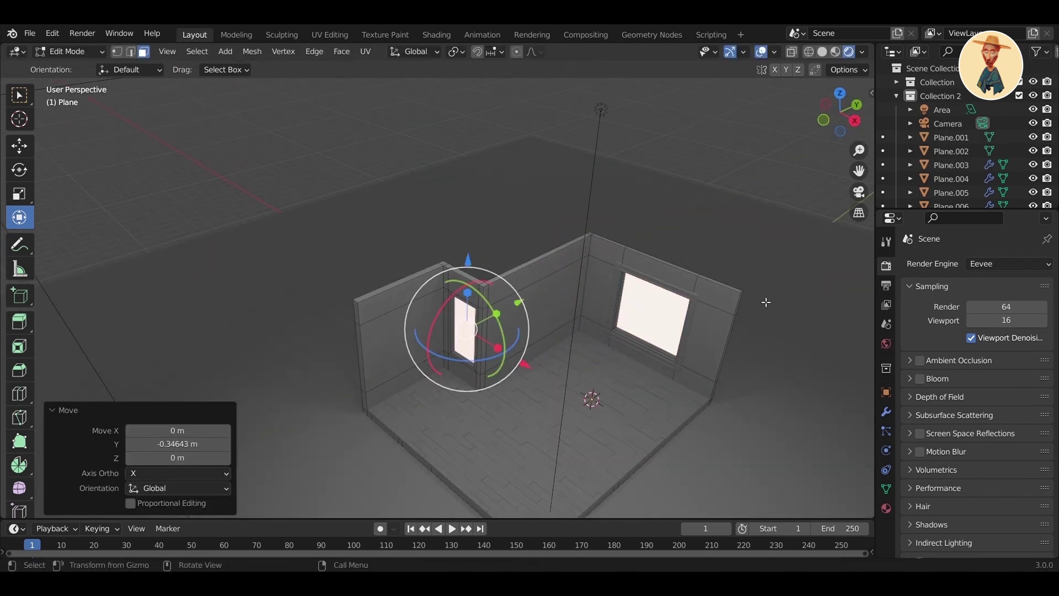
{"action": "key", "text": "Tab"}
- Return to the camera view and set the render engine to Cycles
{"action": "left_click", "coordinate": [859, 193]}
{"action": "left_click", "coordinate": [1008, 264]}
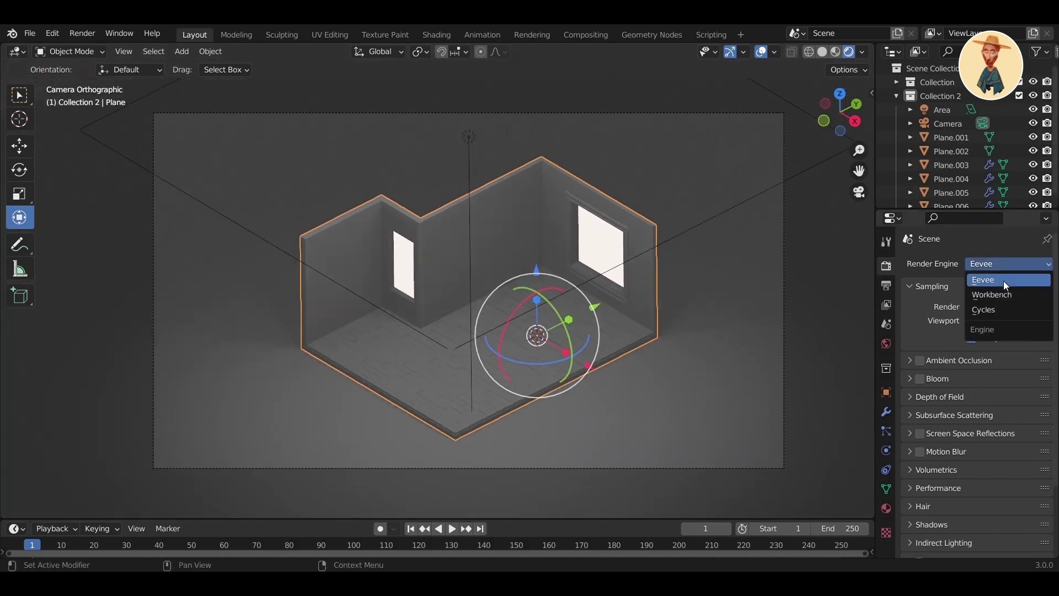
{"action": "left_click", "coordinate": [993, 309]}
{"action": "left_click", "coordinate": [666, 360]}
{"action": "scroll", "coordinate": [616, 336], "scroll_direction": "up", "scroll_amount": 2}
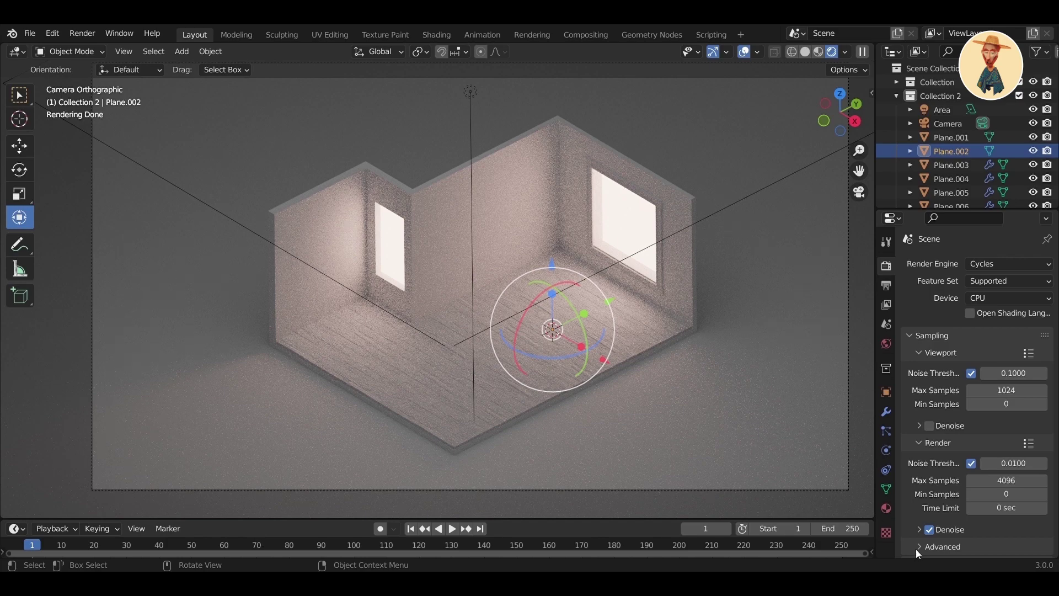
- Save the file and set the Cycles device to GPU Compute
{"action": "key", "text": "ctrl+s"}
{"action": "left_click", "coordinate": [1000, 298]}
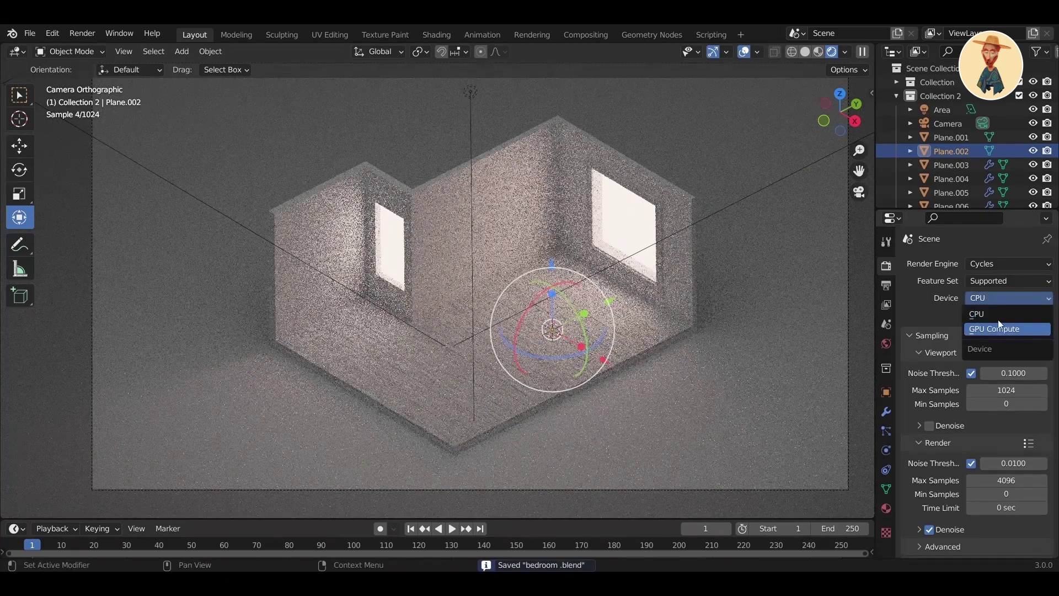
{"action": "left_click", "coordinate": [999, 327]}
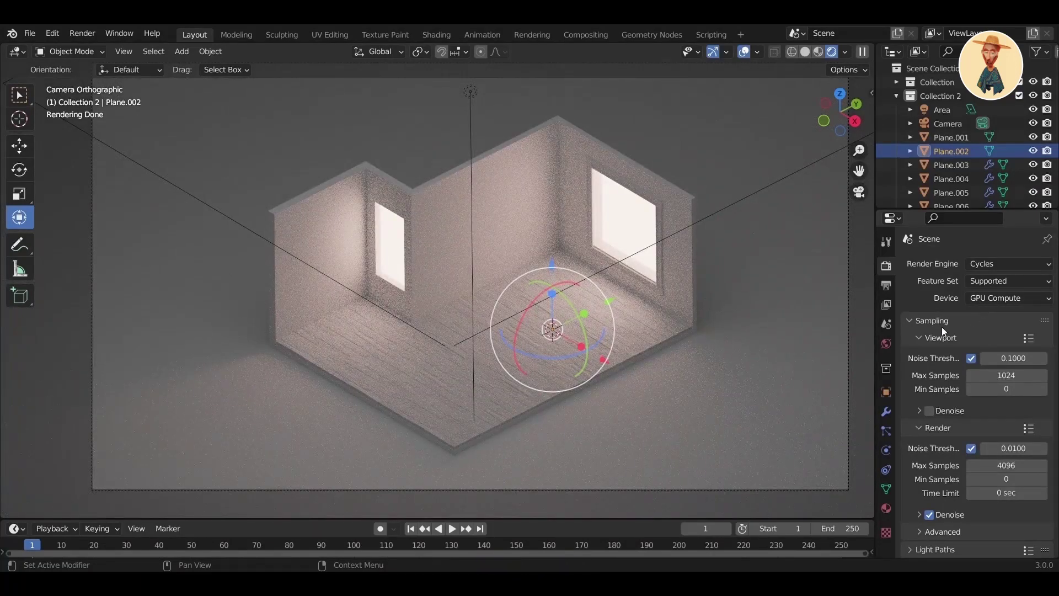
- Enable viewport denoising with the OpenImageDenoise denoiser and set the render engine back to Eevee
{"action": "left_click", "coordinate": [930, 409]}
{"action": "left_click", "coordinate": [920, 411]}
{"action": "left_click", "coordinate": [1004, 431]}
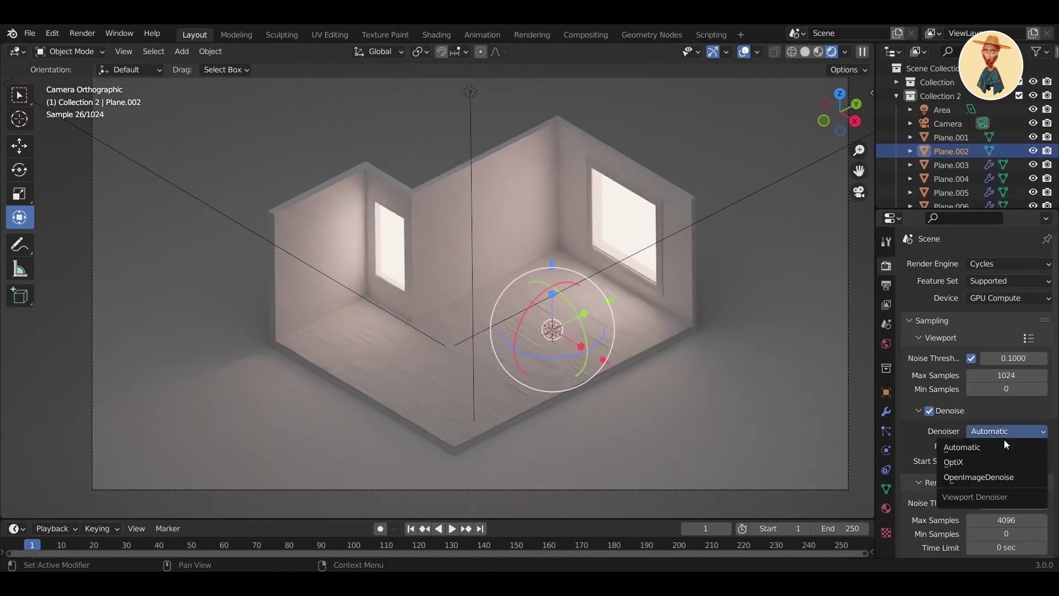
{"action": "left_click", "coordinate": [1005, 478]}
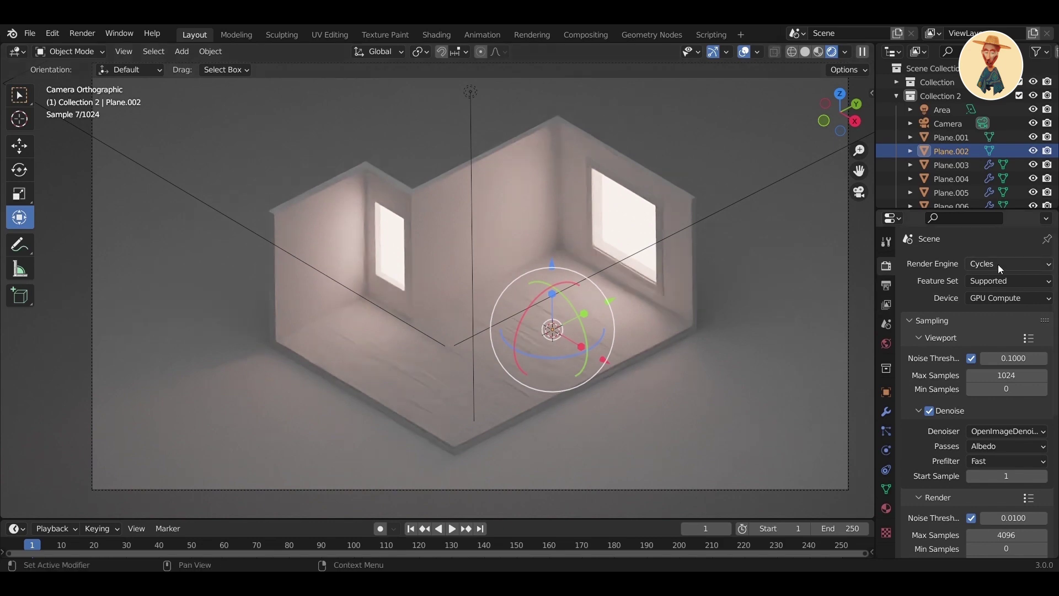
{"action": "left_click", "coordinate": [1002, 281]}
- Add a cylinder, scale it down, and raise it about 1.53 m along Z near the large window
{"action": "middle_click_drag", "start_coordinate": [560, 294], "coordinate": [508, 352]}
{"action": "scroll", "coordinate": [659, 280], "scroll_direction": "up", "scroll_amount": 4}
{"action": "scroll", "coordinate": [455, 253], "scroll_direction": "up", "scroll_amount": 4}
{"action": "key", "text": "shift+a"}
{"action": "mouse_move", "coordinate": [504, 299]}
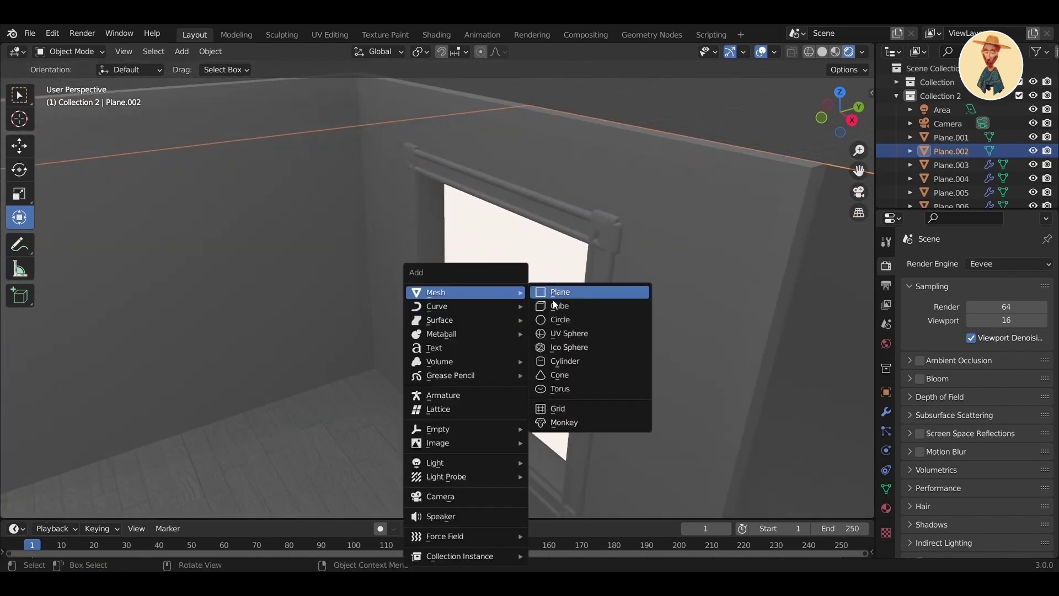
{"action": "left_click", "coordinate": [578, 357]}
{"action": "scroll", "coordinate": [504, 373], "scroll_direction": "down", "scroll_amount": 3}
{"action": "key", "text": "g"}
{"action": "key", "text": "z"}
{"action": "left_click", "coordinate": [586, 345]}
{"action": "key", "text": "s"}
{"action": "left_click", "coordinate": [368, 355]}
{"action": "left_click_drag", "start_coordinate": [319, 304], "coordinate": [316, 252]}
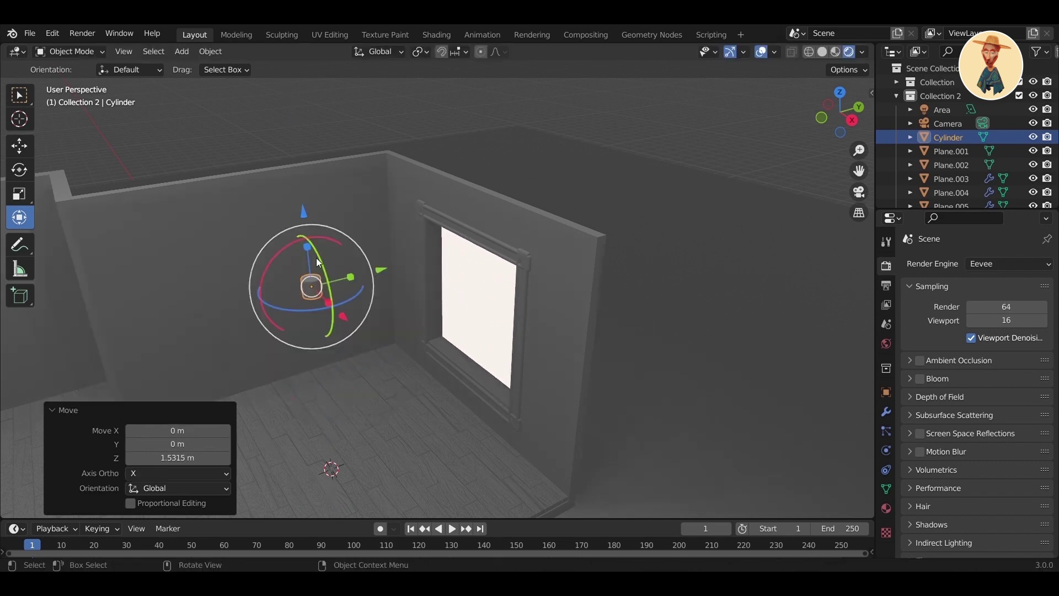
- Stretch the cylinder along Z into a tall bar and scale it down overall to make it thin
{"action": "key", "text": "s"}
{"action": "key", "text": "z"}
{"action": "left_click", "coordinate": [531, 332]}
{"action": "key", "text": "s"}
{"action": "left_click", "coordinate": [408, 313]}
- Move the bar over to the large window's opening and adjust its height to match
{"action": "left_click_drag", "start_coordinate": [388, 271], "coordinate": [549, 231]}
{"action": "left_click_drag", "start_coordinate": [473, 180], "coordinate": [472, 243]}
{"action": "middle_click_drag", "start_coordinate": [494, 248], "coordinate": [563, 243]}
{"action": "scroll", "coordinate": [508, 271], "scroll_direction": "up", "scroll_amount": 4}
{"action": "middle_click_drag", "start_coordinate": [508, 270], "coordinate": [541, 236], "text": "shift"}
{"action": "middle_click_drag", "start_coordinate": [536, 273], "coordinate": [519, 274]}
{"action": "left_click_drag", "start_coordinate": [577, 286], "coordinate": [596, 287]}
{"action": "middle_click_drag", "start_coordinate": [589, 287], "coordinate": [480, 330]}
- Set the bar into the window opening along Y and lower it about 0.09 m along Z
{"action": "key", "text": "g"}
{"action": "key", "text": "y"}
{"action": "left_click", "coordinate": [582, 300]}
{"action": "middle_click_drag", "start_coordinate": [582, 300], "coordinate": [462, 262]}
{"action": "left_click_drag", "start_coordinate": [461, 257], "coordinate": [464, 263]}
{"action": "left_click_drag", "start_coordinate": [465, 219], "coordinate": [466, 228]}
{"action": "middle_click_drag", "start_coordinate": [491, 271], "coordinate": [502, 265]}
- Make two linked duplicates of the bar along X, one about -0.99 m away and the other on the opposite side
{"action": "key", "text": "alt+d"}
{"action": "key", "text": "x"}
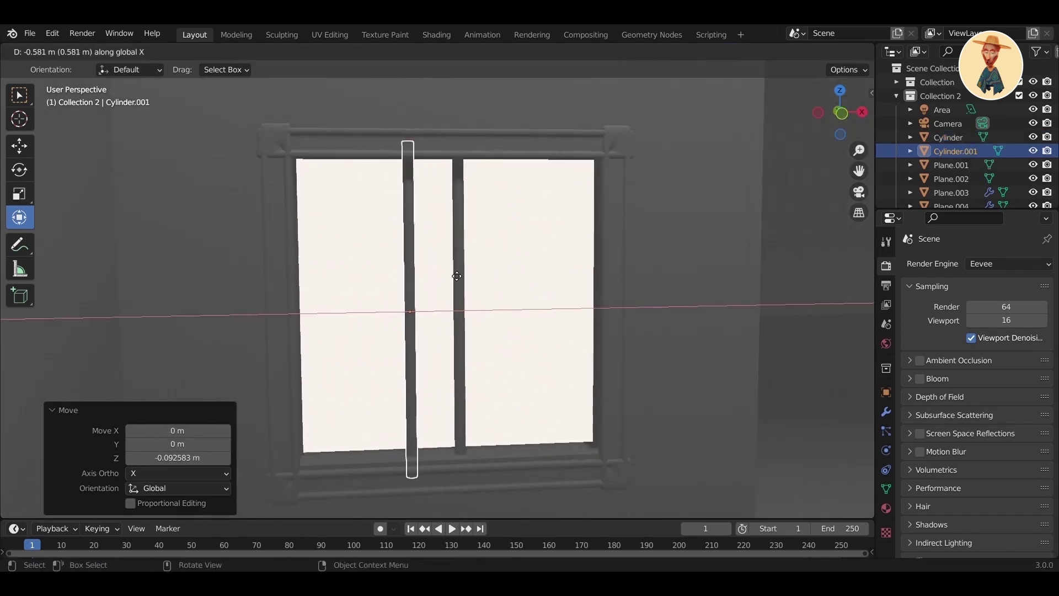
{"action": "left_click", "coordinate": [419, 278]}
{"action": "middle_click_drag", "start_coordinate": [419, 277], "coordinate": [399, 300]}
{"action": "key", "text": "alt+d"}
{"action": "key", "text": "x"}
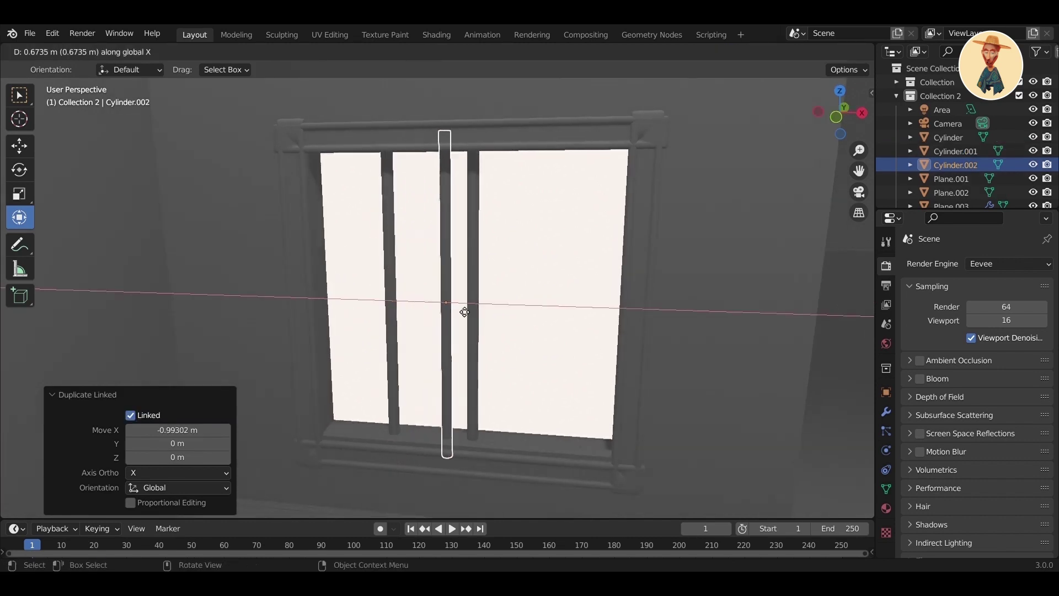
{"action": "left_click", "coordinate": [552, 313]}
- Make a linked duplicate of a vertical window bar in place and rotate it 90° about Y
{"action": "middle_click_drag", "start_coordinate": [552, 312], "coordinate": [506, 333]}
{"action": "key", "text": "alt+d"}
{"action": "key", "text": "Escape"}
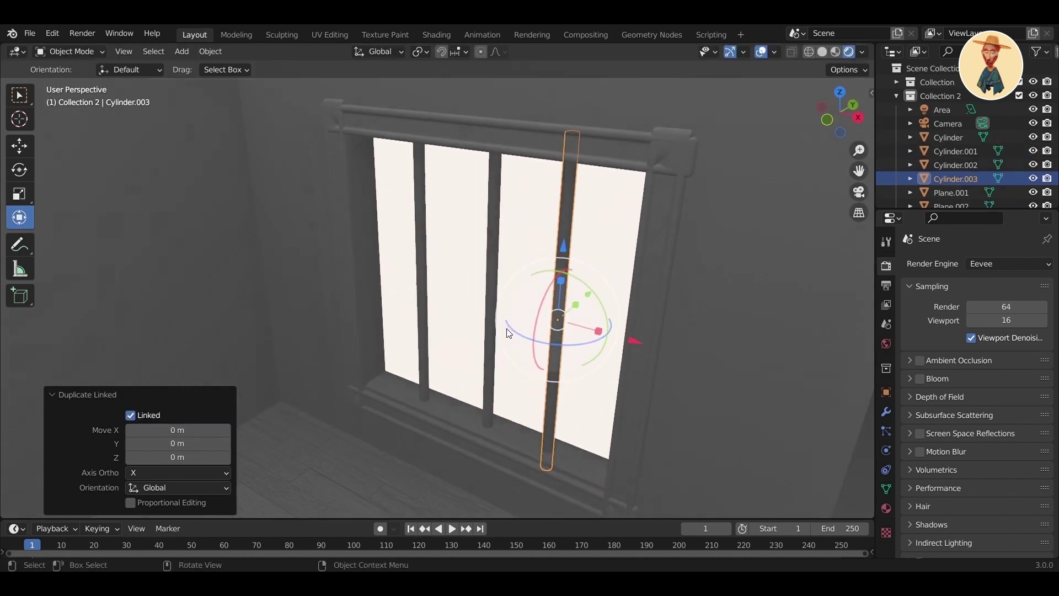
{"action": "key", "text": "r"}
{"action": "key", "text": "y"}
{"action": "left_click", "coordinate": [590, 301]}
{"action": "type", "text": "90"}
{"action": "key", "text": "Return"}
- Centre the horizontal bar in the window opening along X and lower it about 0.55 m along Z
{"action": "middle_click_drag", "start_coordinate": [552, 359], "coordinate": [642, 313]}
{"action": "key", "text": "g"}
{"action": "key", "text": "x"}
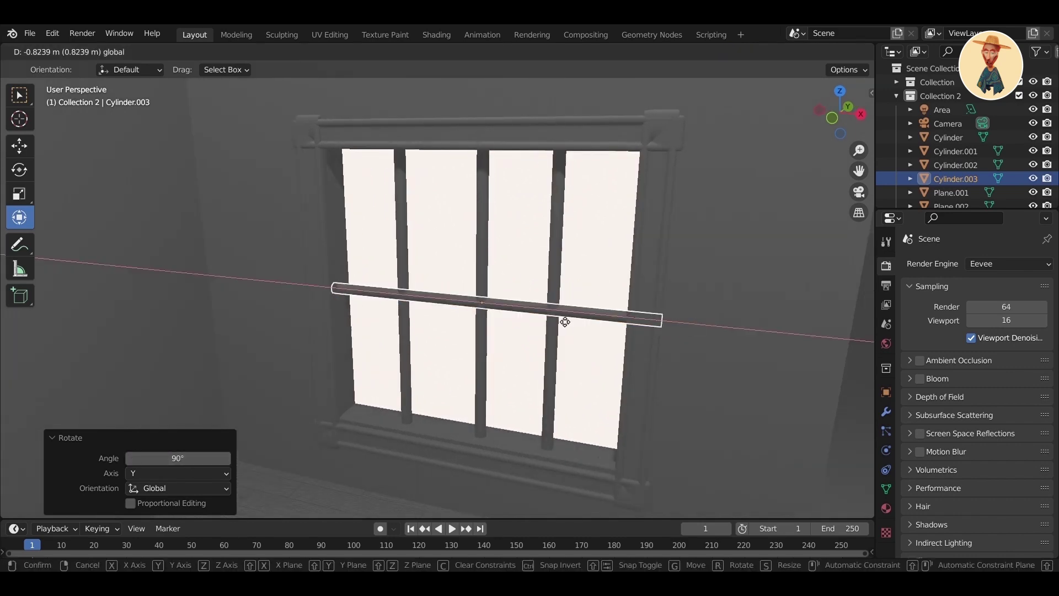
{"action": "left_click", "coordinate": [560, 330]}
{"action": "middle_click_drag", "start_coordinate": [558, 327], "coordinate": [573, 314]}
{"action": "left_click_drag", "start_coordinate": [541, 309], "coordinate": [531, 309]}
{"action": "left_click_drag", "start_coordinate": [461, 233], "coordinate": [465, 281]}
{"action": "left_click", "coordinate": [461, 272]}
- Make two linked duplicates of the horizontal bar upward along Z, the first about 0.85 m above the original
{"action": "key", "text": "shift+d"}
{"action": "key", "text": "z"}
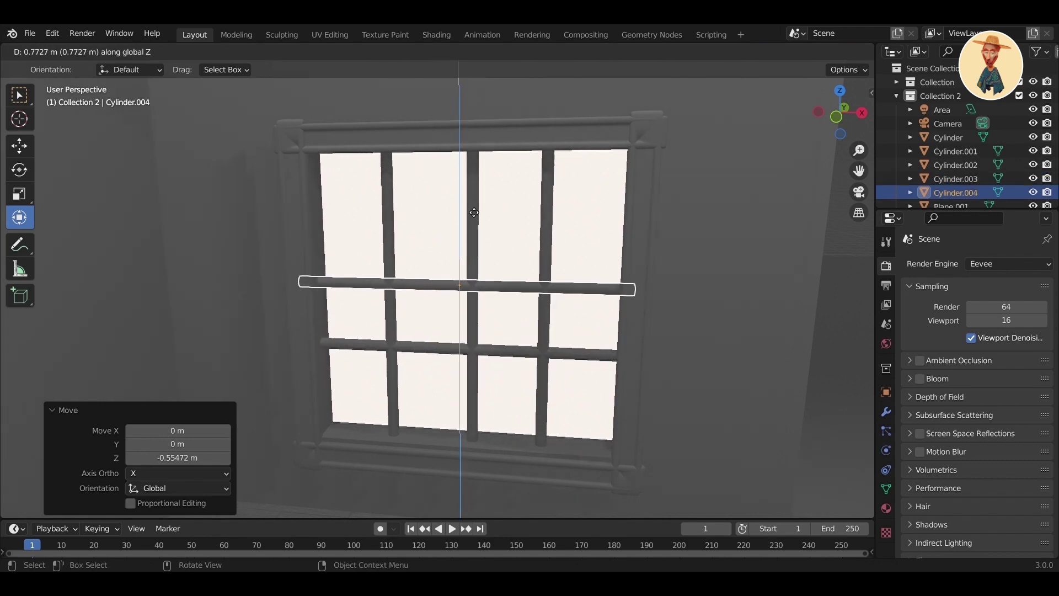
{"action": "left_click", "coordinate": [481, 210]}
{"action": "key", "text": "alt+d"}
{"action": "key", "text": "z"}
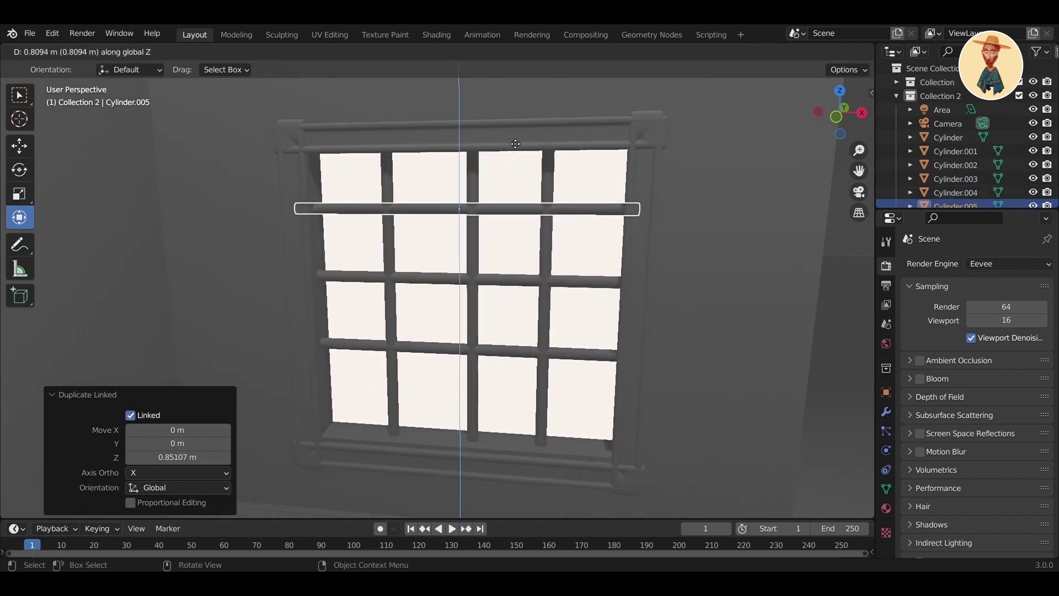
- Select all three horizontal bars and lower them together about 0.25 m along Z
{"action": "middle_click_drag", "start_coordinate": [518, 223], "coordinate": [527, 216]}
{"action": "left_click", "coordinate": [509, 284], "text": "shift"}
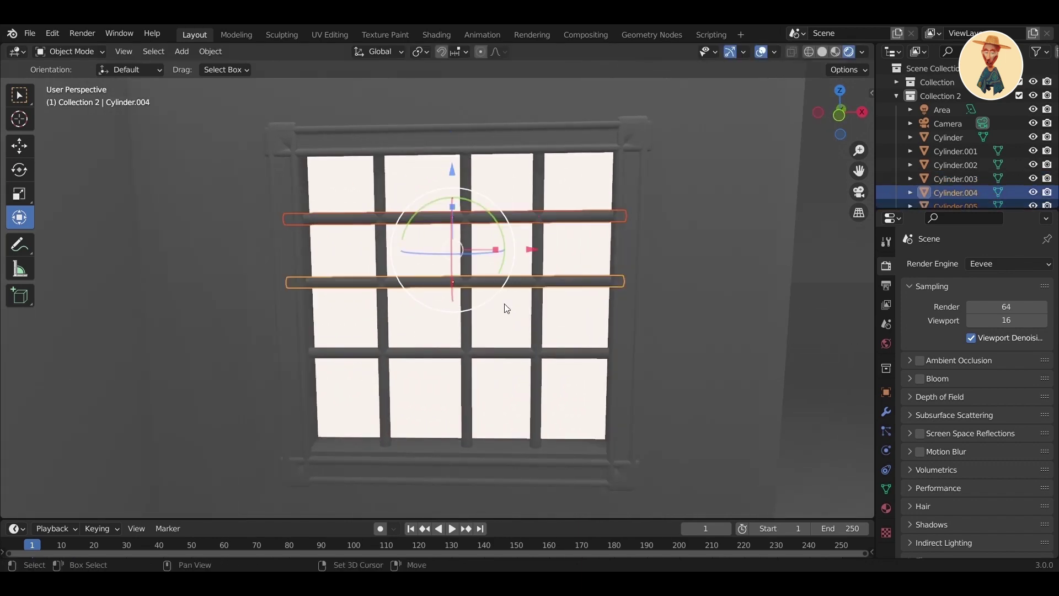
{"action": "left_click", "coordinate": [455, 350], "text": "shift"}
{"action": "left_click_drag", "start_coordinate": [456, 210], "coordinate": [457, 231]}
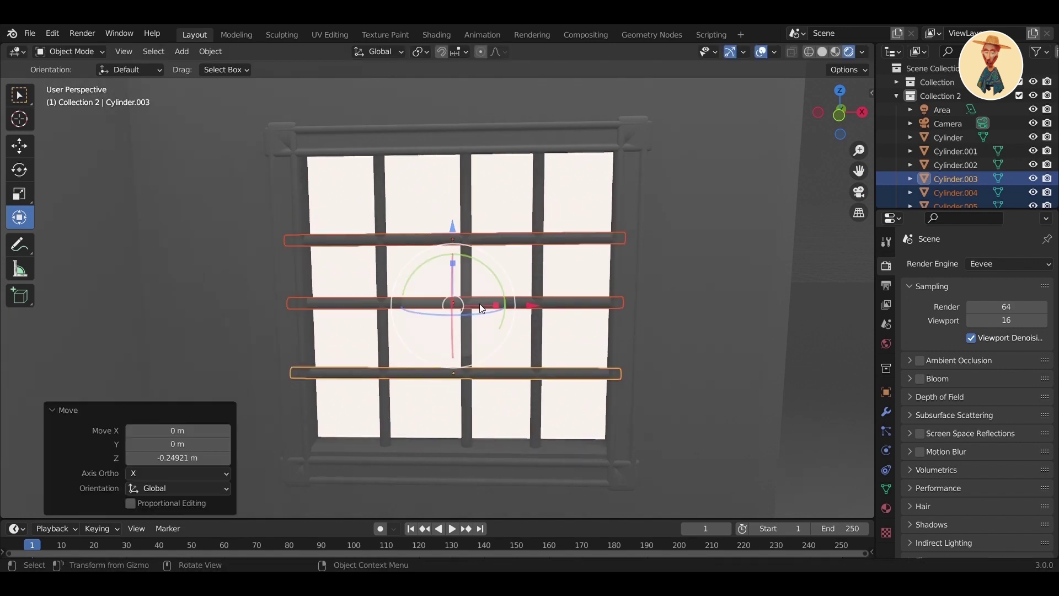
- Raise the lowest horizontal bar about 0.08 m and move the two upper bars up along Z to even the spacing
{"action": "left_click", "coordinate": [481, 385]}
{"action": "left_click_drag", "start_coordinate": [456, 295], "coordinate": [455, 288]}
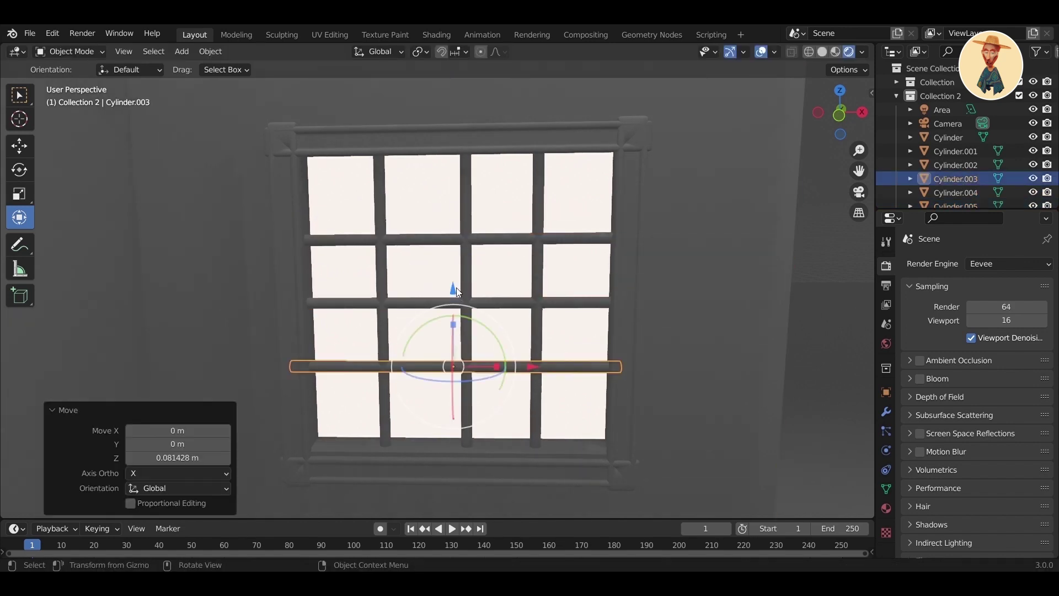
{"action": "left_click", "coordinate": [464, 301]}
{"action": "left_click_drag", "start_coordinate": [457, 223], "coordinate": [458, 215]}
{"action": "left_click", "coordinate": [488, 240]}
{"action": "left_click_drag", "start_coordinate": [454, 161], "coordinate": [457, 140]}
- In solid shading, edit a vertical bar's mesh and add a loop cut near its upper end with factor 0.873
{"action": "middle_click_drag", "start_coordinate": [533, 240], "coordinate": [491, 319]}
{"action": "mouse_move", "coordinate": [554, 344]}
{"action": "middle_mouse_down"}
{"action": "mouse_move", "coordinate": [542, 365]}
{"action": "mouse_move", "coordinate": [590, 359]}
{"action": "mouse_move", "coordinate": [461, 305]}
{"action": "mouse_move", "coordinate": [527, 341]}
{"action": "mouse_move", "coordinate": [510, 371]}
{"action": "mouse_move", "coordinate": [512, 206]}
{"action": "middle_mouse_up"}
{"action": "scroll", "coordinate": [590, 359], "scroll_direction": "up", "scroll_amount": 3}
{"action": "scroll", "coordinate": [461, 305], "scroll_direction": "up", "scroll_amount": 3}
{"action": "left_click", "coordinate": [821, 52]}
{"action": "left_click", "coordinate": [524, 354]}
{"action": "scroll", "coordinate": [542, 352], "scroll_direction": "down", "scroll_amount": 4}
{"action": "key", "text": "Tab"}
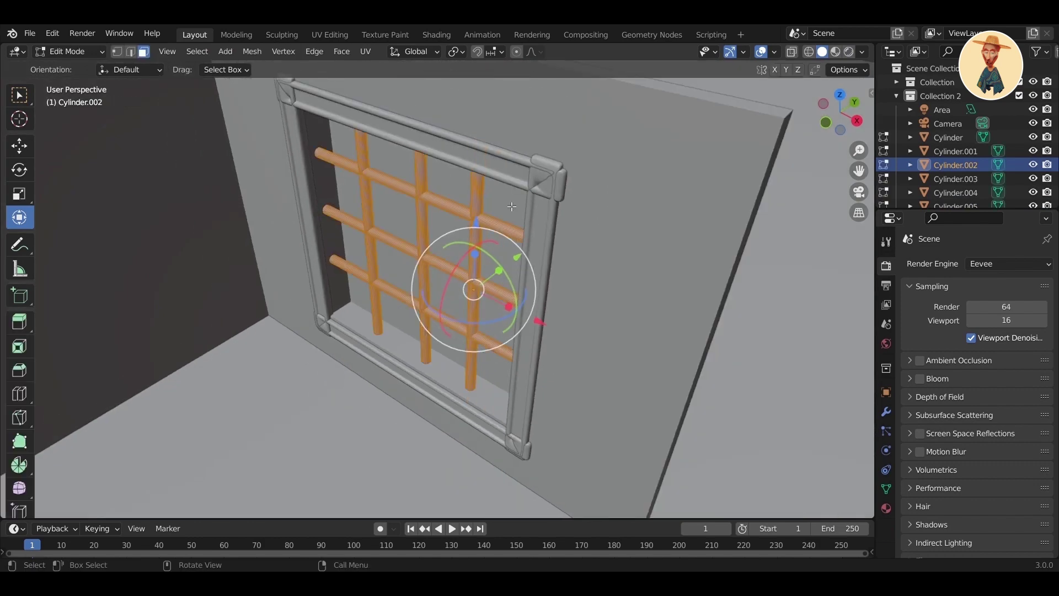
{"action": "left_click", "coordinate": [487, 194]}
{"action": "left_click", "coordinate": [519, 95]}
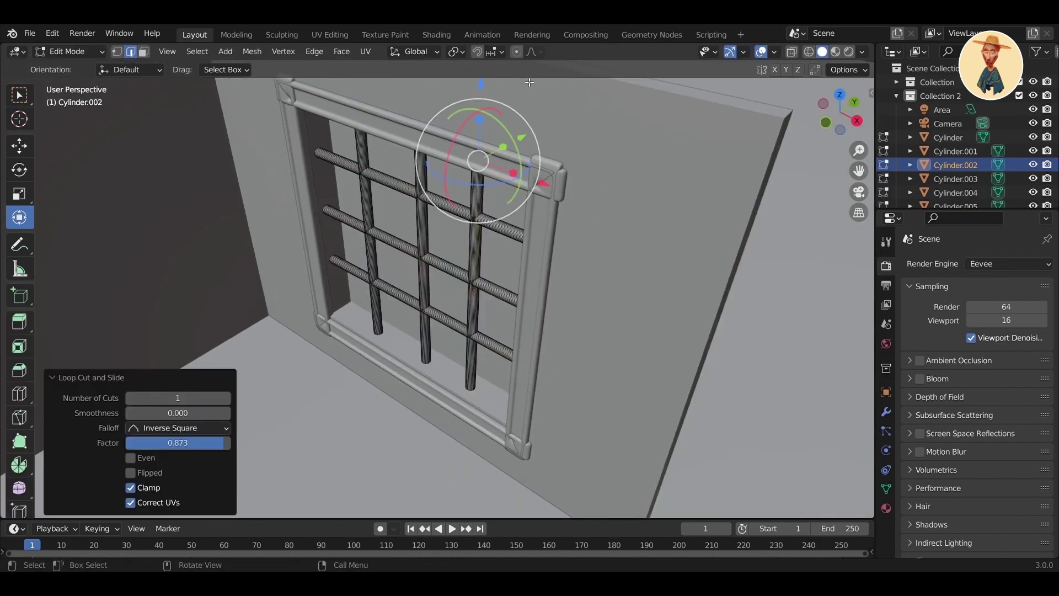
- Add a second loop cut to the vertical bar, slid close to its lower end
{"action": "middle_click_drag", "start_coordinate": [497, 231], "coordinate": [522, 215]}
{"action": "key", "text": "ctrl+r"}
{"action": "left_click", "coordinate": [484, 354]}
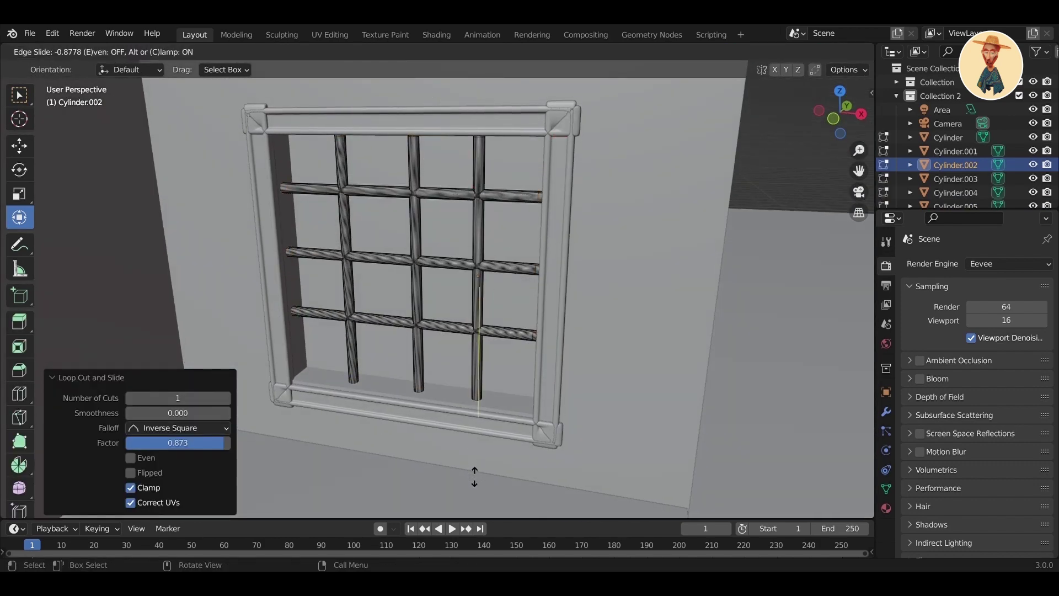
{"action": "left_click", "coordinate": [474, 477]}
- Add a level 2 Subdivision Surface to all vertical and horizontal bars of the window grid
{"action": "scroll", "coordinate": [500, 375], "scroll_direction": "up", "scroll_amount": 3}
{"action": "key", "text": "Tab"}
{"action": "key", "text": "ctrl+2"}
{"action": "left_click", "coordinate": [473, 359]}
{"action": "scroll", "coordinate": [497, 294], "scroll_direction": "up", "scroll_amount": 3}
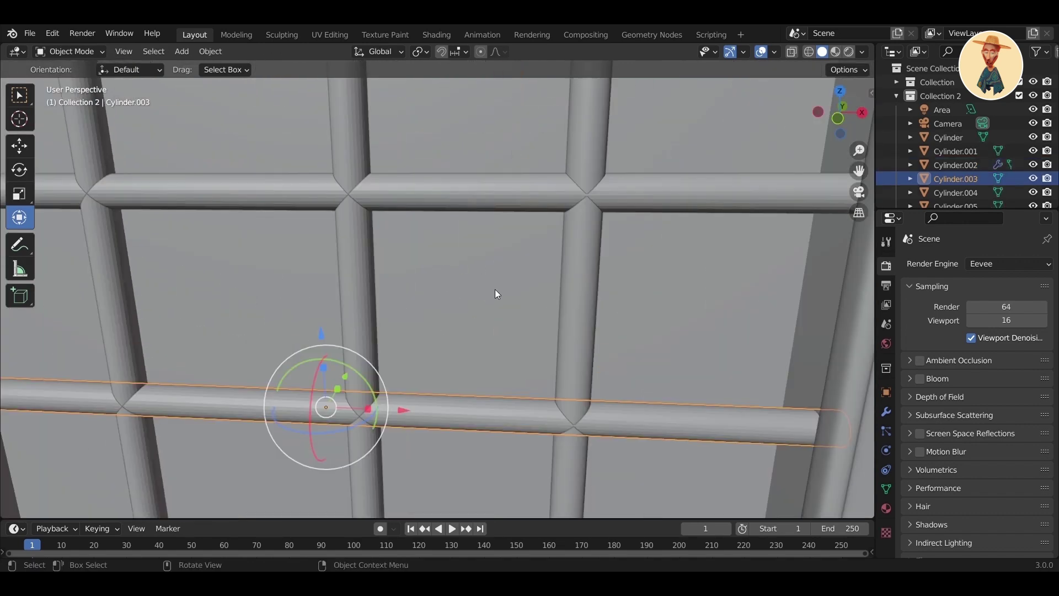
{"action": "left_click", "coordinate": [513, 183], "text": "shift"}
{"action": "scroll", "coordinate": [386, 232], "scroll_direction": "down", "scroll_amount": 5}
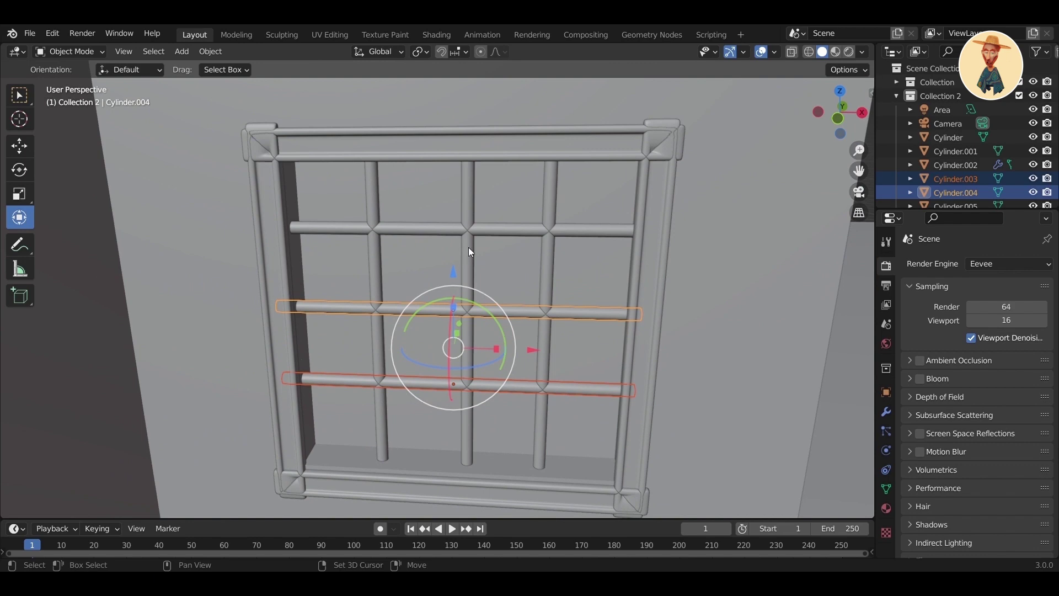
{"action": "left_click", "coordinate": [468, 247], "text": "shift"}
{"action": "left_click", "coordinate": [430, 230], "text": "shift"}
{"action": "left_click", "coordinate": [375, 207], "text": "shift"}
{"action": "left_click", "coordinate": [549, 213], "text": "shift"}
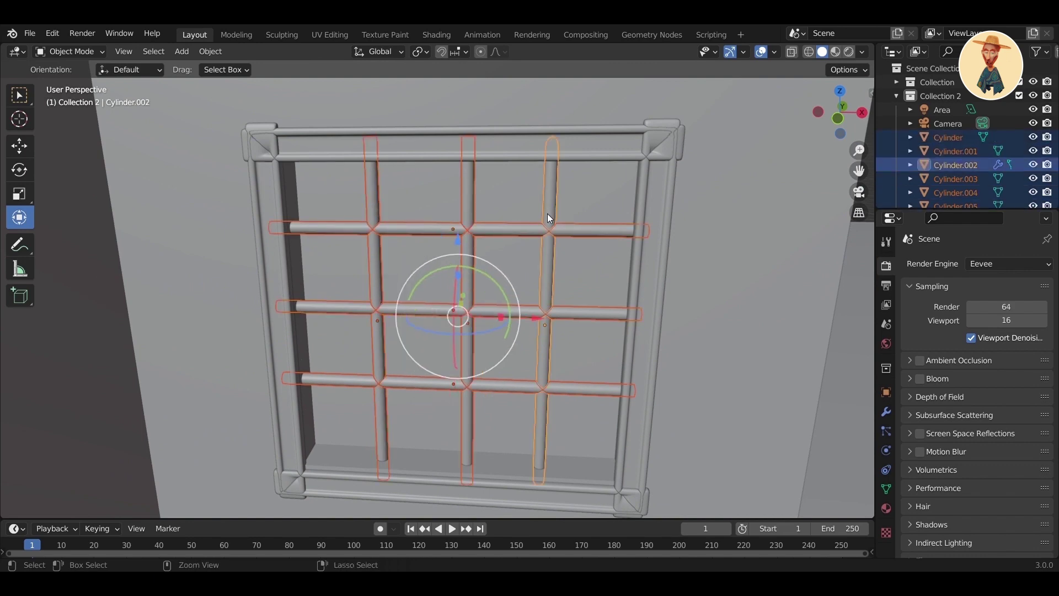
{"action": "key", "text": "ctrl+2"}
- Examine the smoothed window bars from several angles and in rendered shading
{"action": "middle_click_drag", "start_coordinate": [549, 218], "coordinate": [558, 323]}
{"action": "scroll", "coordinate": [560, 325], "scroll_direction": "up", "scroll_amount": 4}
{"action": "left_click", "coordinate": [561, 323]}
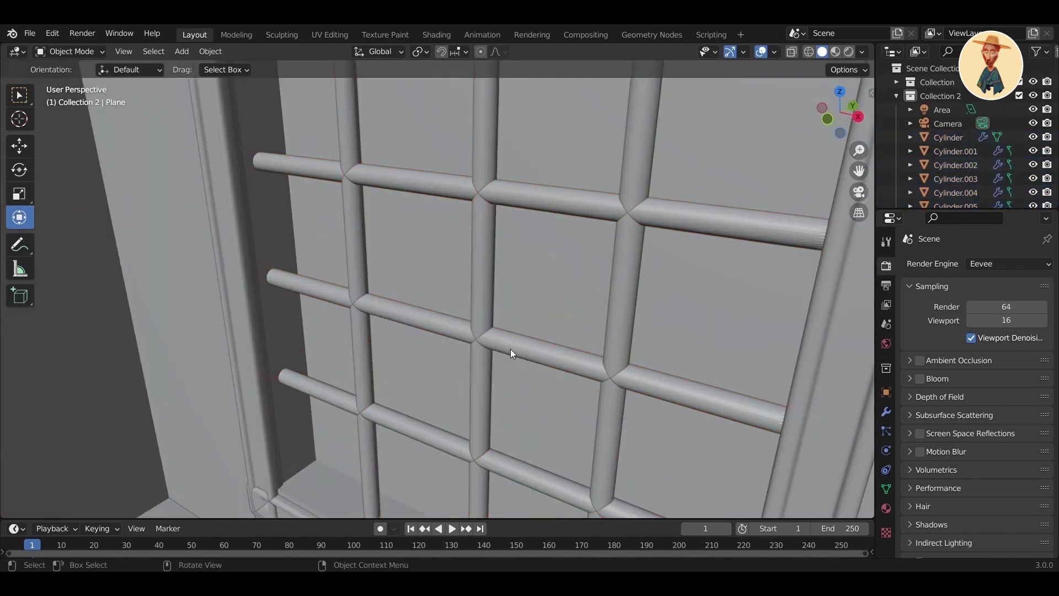
{"action": "left_click", "coordinate": [511, 349]}
{"action": "scroll", "coordinate": [522, 356], "scroll_direction": "down", "scroll_amount": 4}
{"action": "middle_click_drag", "start_coordinate": [545, 372], "coordinate": [569, 363]}
{"action": "scroll", "coordinate": [526, 375], "scroll_direction": "down", "scroll_amount": 3}
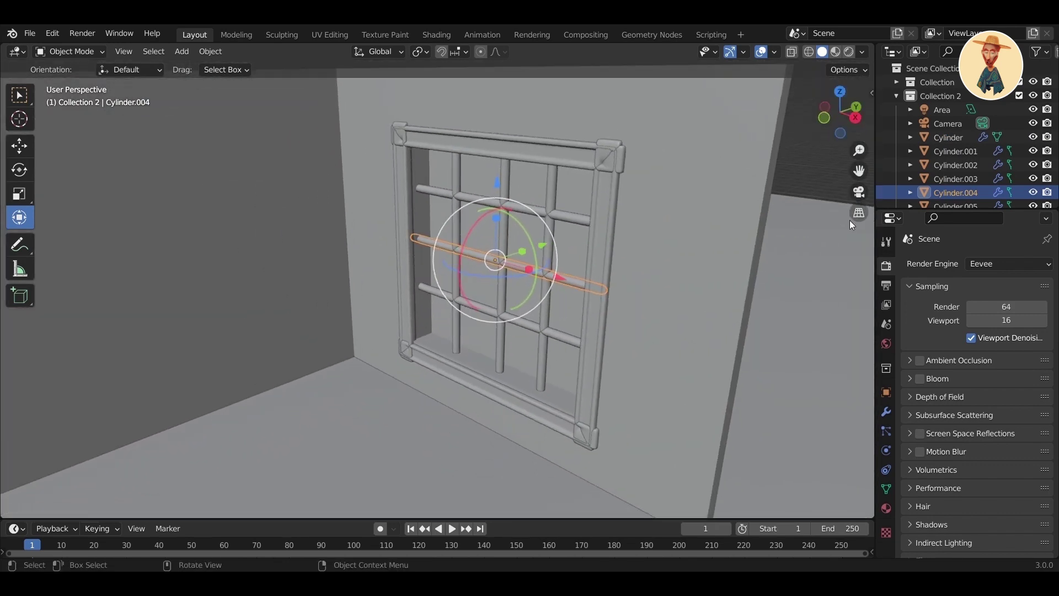
{"action": "left_click", "coordinate": [849, 52]}
{"action": "scroll", "coordinate": [511, 427], "scroll_direction": "down", "scroll_amount": 4}
{"action": "mouse_move", "coordinate": [512, 427]}
{"action": "middle_mouse_down", "text": "shift"}
{"action": "mouse_move", "coordinate": [588, 439]}
{"action": "mouse_move", "coordinate": [442, 441]}
{"action": "middle_mouse_up", "text": "shift"}
{"action": "scroll", "coordinate": [419, 298], "scroll_direction": "down", "scroll_amount": 3}
- Select the wood floor and examine its plank texture up close
{"action": "middle_click_drag", "start_coordinate": [419, 298], "coordinate": [554, 230]}
{"action": "scroll", "coordinate": [468, 360], "scroll_direction": "up", "scroll_amount": 4}
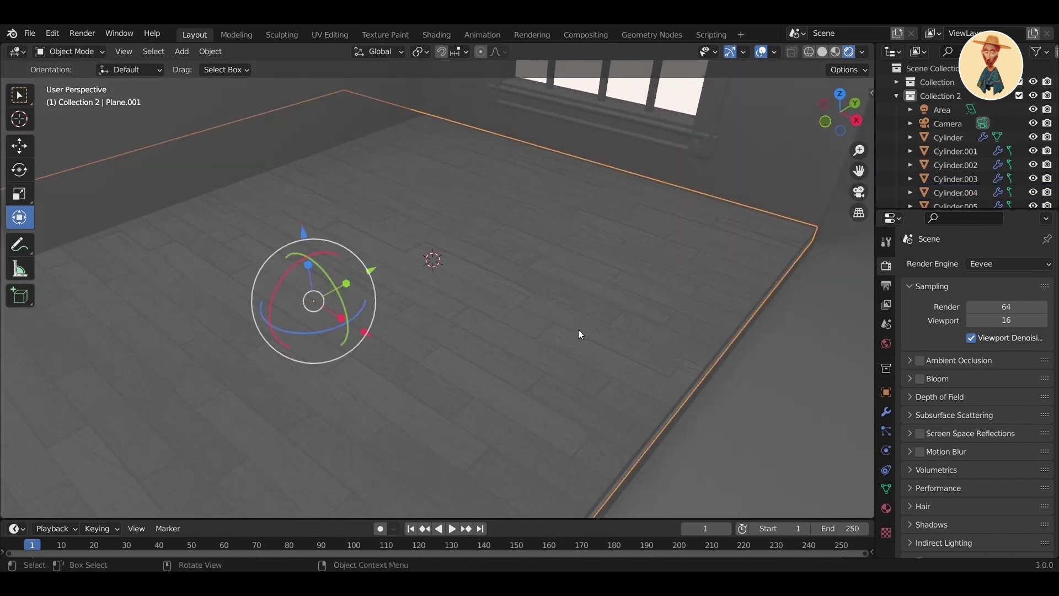
{"action": "left_click", "coordinate": [597, 346]}
{"action": "left_click", "coordinate": [597, 345]}
{"action": "middle_click_drag", "start_coordinate": [549, 333], "coordinate": [534, 350]}
{"action": "scroll", "coordinate": [552, 371], "scroll_direction": "up", "scroll_amount": 2}
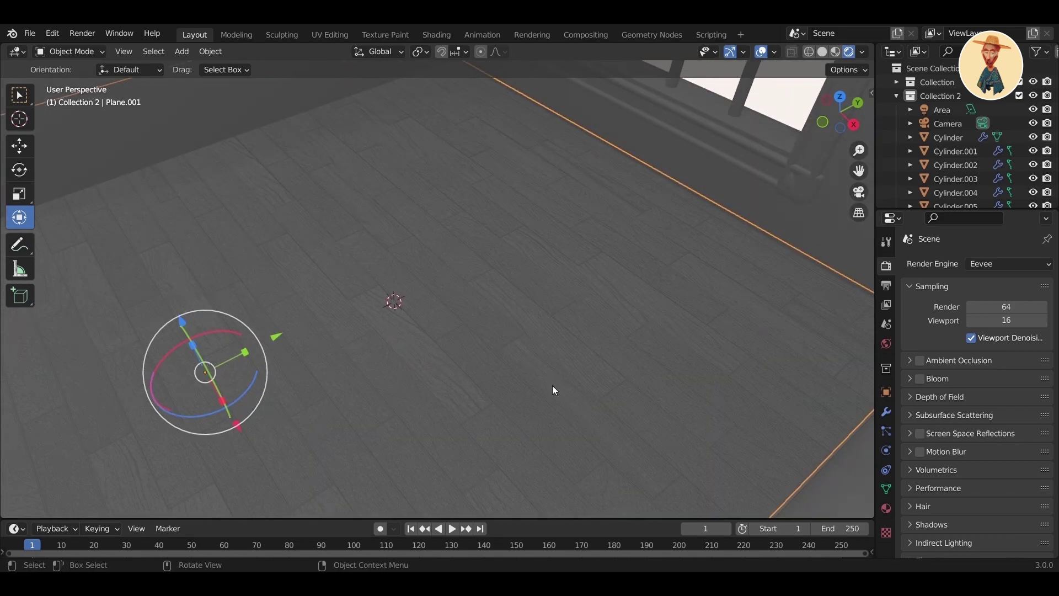
- Add a cube mesh and position it over the floor
{"action": "middle_click_drag", "start_coordinate": [544, 148], "coordinate": [478, 280]}
{"action": "key", "text": "shift+a"}
{"action": "mouse_move", "coordinate": [452, 266]}
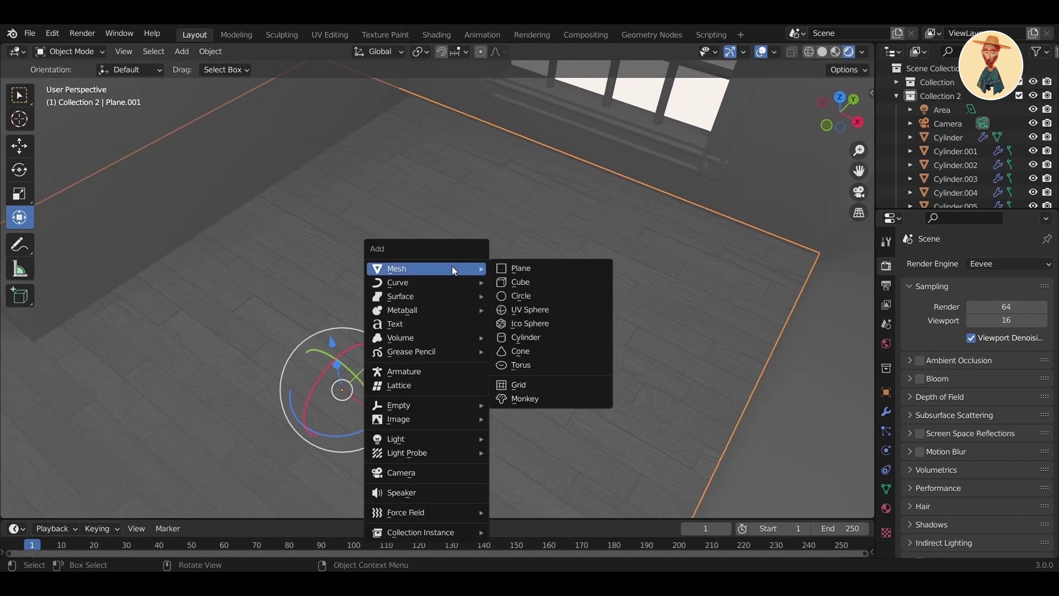
{"action": "left_click", "coordinate": [519, 281]}
{"action": "left_click_drag", "start_coordinate": [473, 284], "coordinate": [446, 301]}
{"action": "left_click_drag", "start_coordinate": [446, 251], "coordinate": [445, 226]}
- Form the cube into a long block and move it along X, including a shift of about 1.43 m
{"action": "scroll", "coordinate": [478, 301], "scroll_direction": "up", "scroll_amount": 8}
{"action": "scroll", "coordinate": [518, 304], "scroll_direction": "down", "scroll_amount": 5}
{"action": "middle_click_drag", "start_coordinate": [558, 312], "coordinate": [406, 260]}
{"action": "left_click_drag", "start_coordinate": [405, 259], "coordinate": [671, 386]}
{"action": "middle_click_drag", "start_coordinate": [671, 387], "coordinate": [559, 322]}
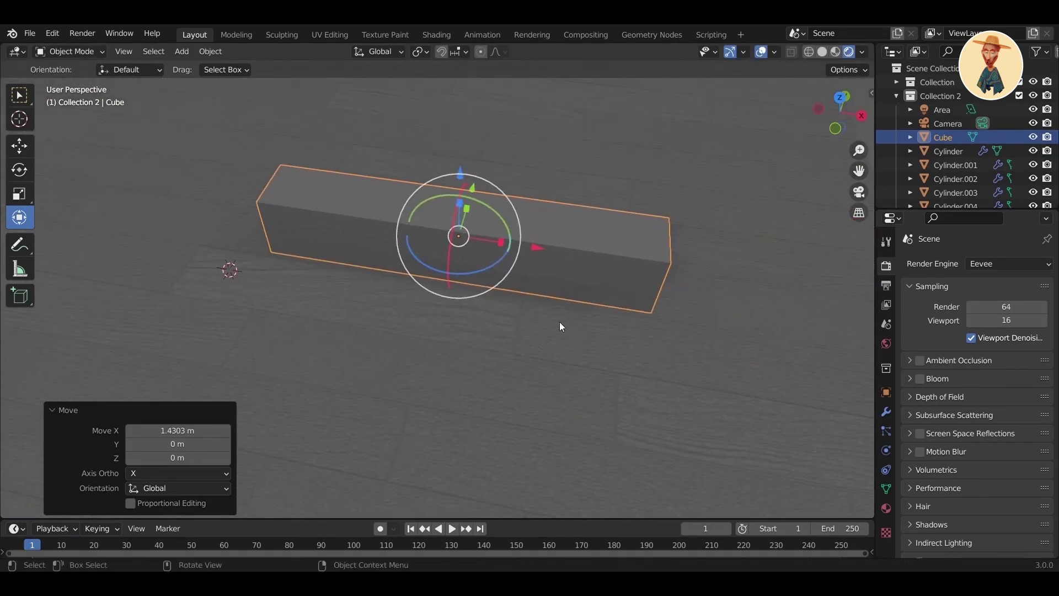
{"action": "left_click_drag", "start_coordinate": [542, 249], "coordinate": [656, 257]}
{"action": "middle_click_drag", "start_coordinate": [656, 257], "coordinate": [601, 248]}
- Pull the block's end face in along X and lower its top face to make a flat floor plank
{"action": "key", "text": "Tab"}
{"action": "left_click", "coordinate": [466, 280]}
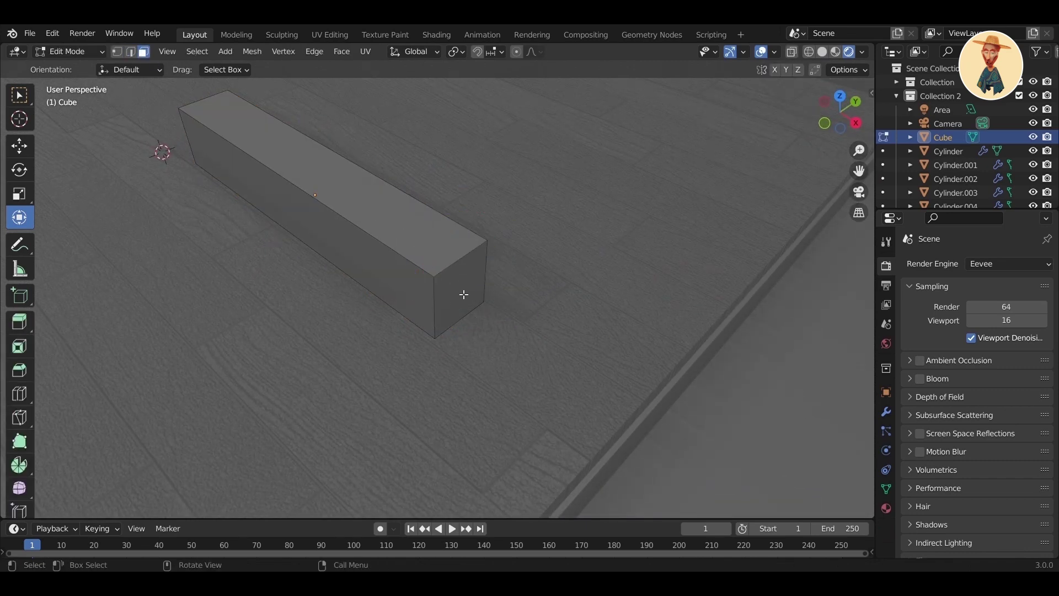
{"action": "left_click_drag", "start_coordinate": [534, 341], "coordinate": [476, 334]}
{"action": "left_click", "coordinate": [386, 221]}
{"action": "middle_click_drag", "start_coordinate": [404, 260], "coordinate": [422, 365]}
{"action": "left_click_drag", "start_coordinate": [417, 150], "coordinate": [420, 207]}
- Fine-tune the floor planks with small moves along their length
{"action": "middle_click_drag", "start_coordinate": [433, 214], "coordinate": [405, 221]}
{"action": "scroll", "coordinate": [416, 218], "scroll_direction": "up", "scroll_amount": 5}
{"action": "middle_click_drag", "start_coordinate": [331, 453], "coordinate": [435, 388], "text": "shift"}
{"action": "left_click", "coordinate": [444, 274]}
{"action": "middle_click_drag", "start_coordinate": [444, 273], "coordinate": [454, 283], "text": "shift"}
{"action": "left_click_drag", "start_coordinate": [303, 225], "coordinate": [286, 228]}
{"action": "left_click", "coordinate": [667, 416]}
{"action": "left_click", "coordinate": [665, 389]}
{"action": "left_click_drag", "start_coordinate": [744, 406], "coordinate": [756, 410]}
- Shorten the corner plank by moving its end face about -1.13 m along X, and set its origin to Center of Mass (Surface)
{"action": "middle_click_drag", "start_coordinate": [777, 415], "coordinate": [556, 283]}
{"action": "scroll", "coordinate": [606, 448], "scroll_direction": "down", "scroll_amount": 3}
{"action": "key", "text": "g"}
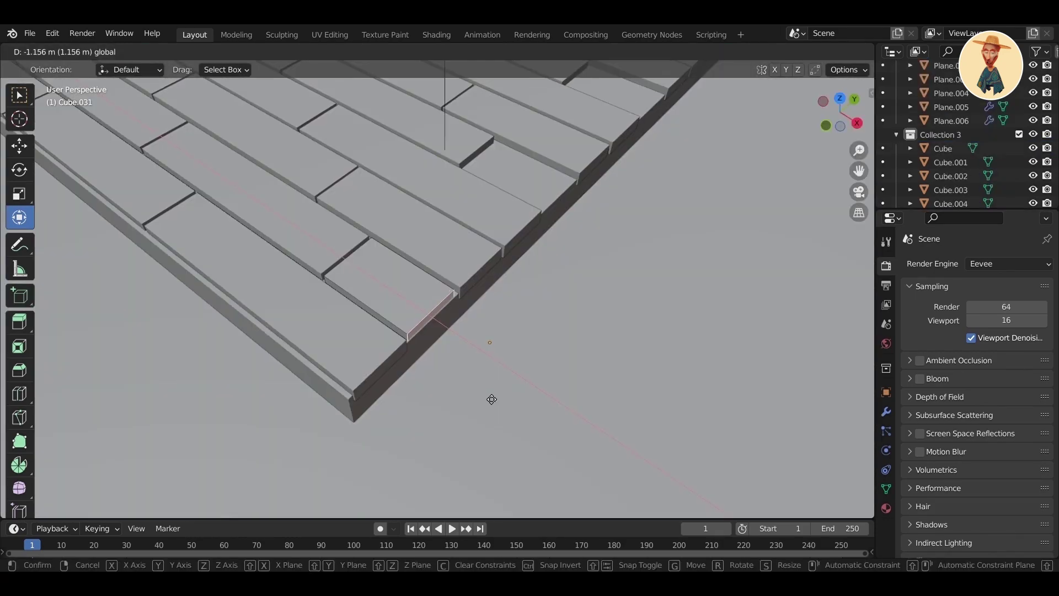
{"action": "left_click", "coordinate": [492, 399]}
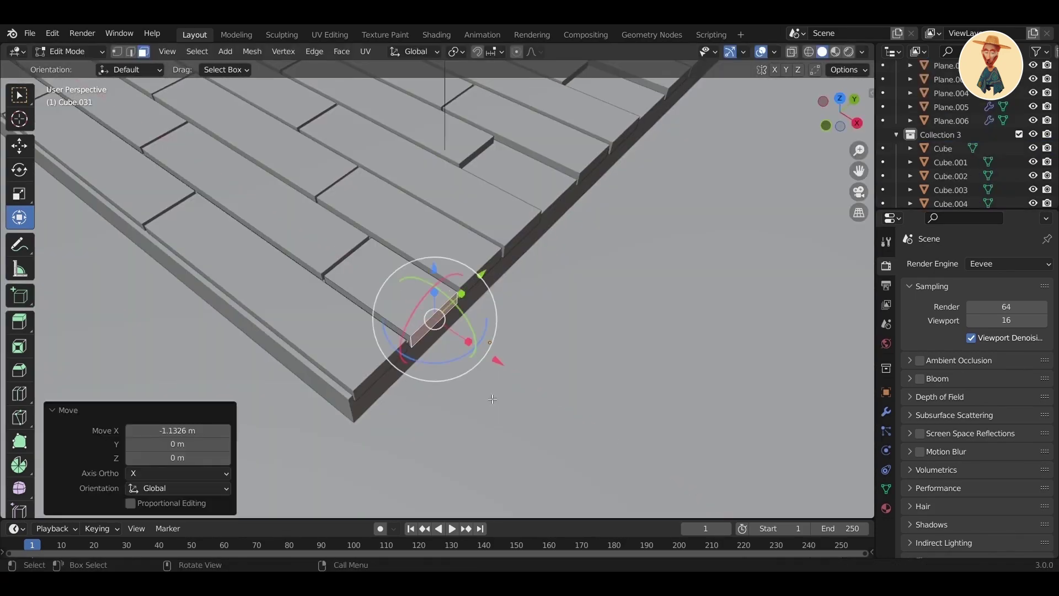
{"action": "key", "text": "Tab"}
{"action": "scroll", "coordinate": [346, 263], "scroll_direction": "down", "scroll_amount": 3}
{"action": "left_click", "coordinate": [210, 52]}
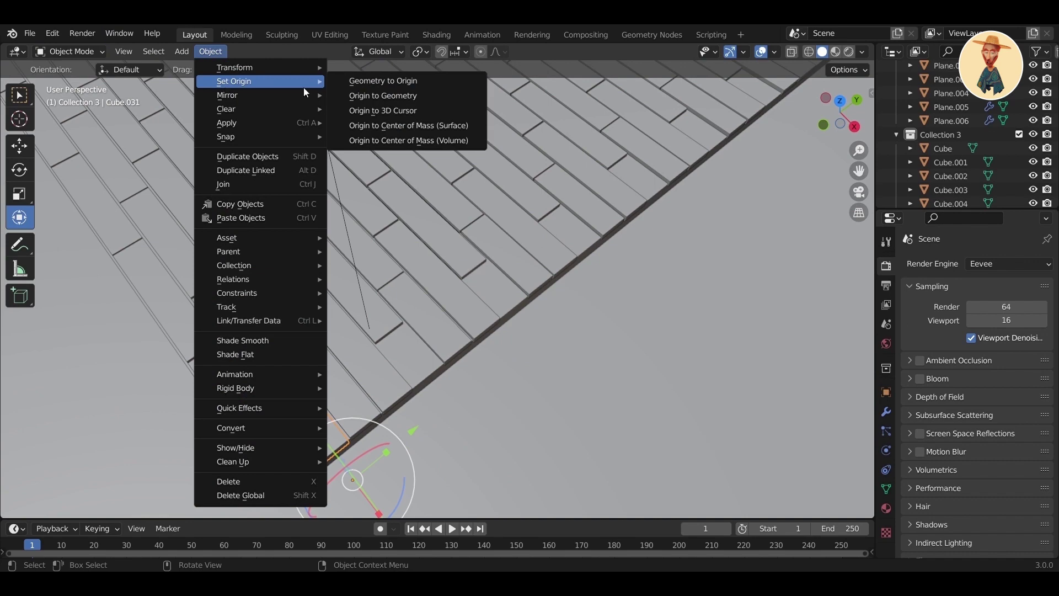
{"action": "left_click", "coordinate": [375, 118]}
- Make a linked duplicate of the short plank about 1.25 m along Y and select both short planks
{"action": "middle_click_drag", "start_coordinate": [412, 209], "coordinate": [467, 307]}
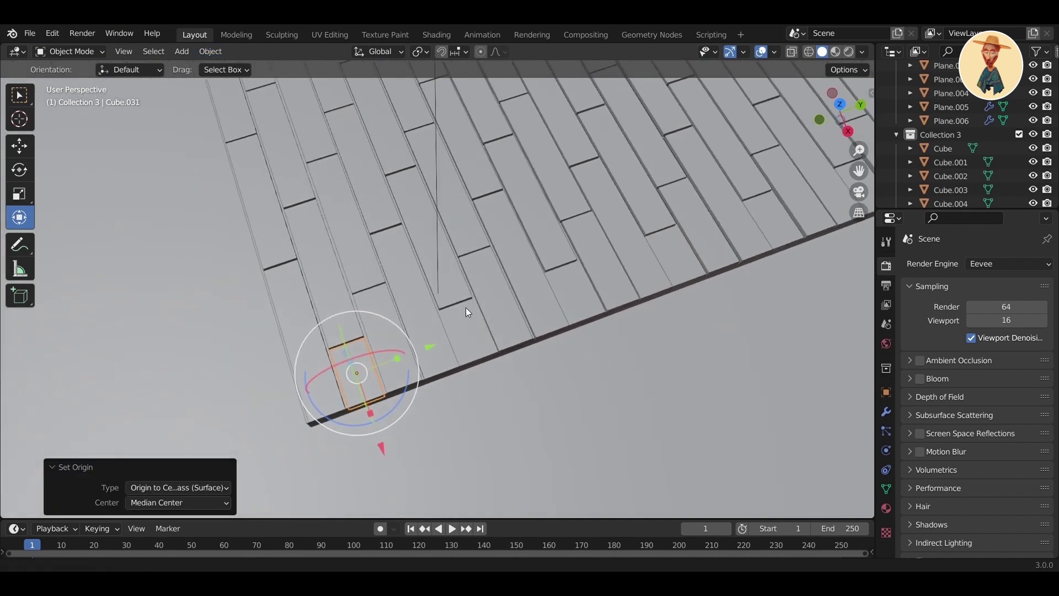
{"action": "left_click", "coordinate": [549, 320]}
{"action": "middle_click_drag", "start_coordinate": [549, 320], "coordinate": [504, 349]}
{"action": "scroll", "coordinate": [523, 296], "scroll_direction": "down", "scroll_amount": 2}
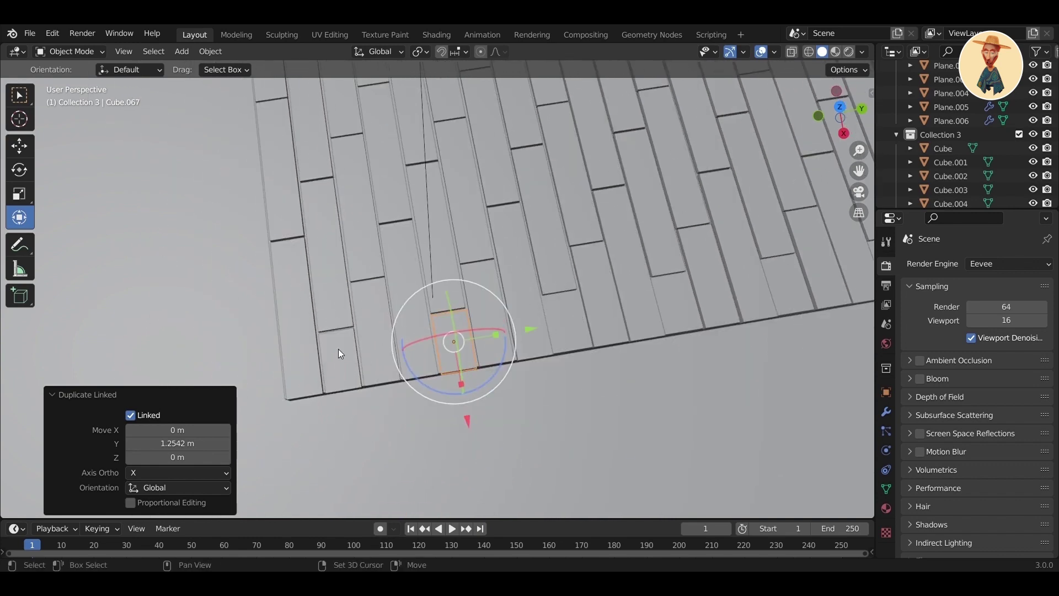
{"action": "left_click", "coordinate": [339, 348], "text": "shift"}
- In a wireframe top view, make a linked duplicate of the two short planks along Y into the next empty row ends
{"action": "left_click", "coordinate": [129, 53]}
{"action": "mouse_move", "coordinate": [223, 213]}
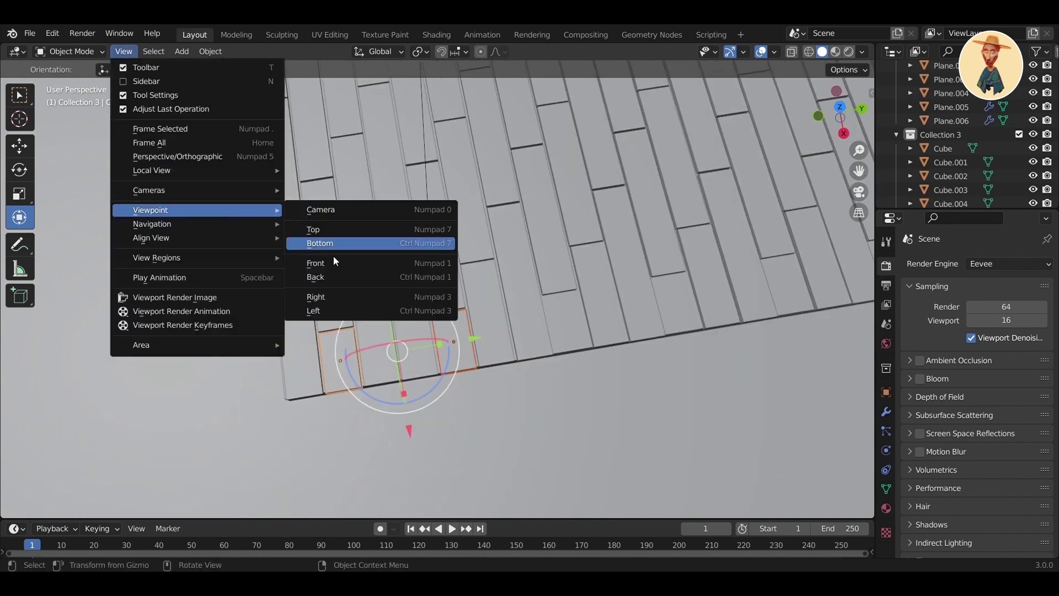
{"action": "left_click", "coordinate": [331, 230]}
{"action": "scroll", "coordinate": [648, 331], "scroll_direction": "up", "scroll_amount": 3}
{"action": "middle_click_drag", "start_coordinate": [677, 310], "coordinate": [475, 284], "text": "shift"}
{"action": "middle_click_drag", "start_coordinate": [559, 287], "coordinate": [548, 344], "text": "shift"}
{"action": "left_click", "coordinate": [808, 52]}
{"action": "key", "text": "alt+d"}
{"action": "key", "text": "y"}
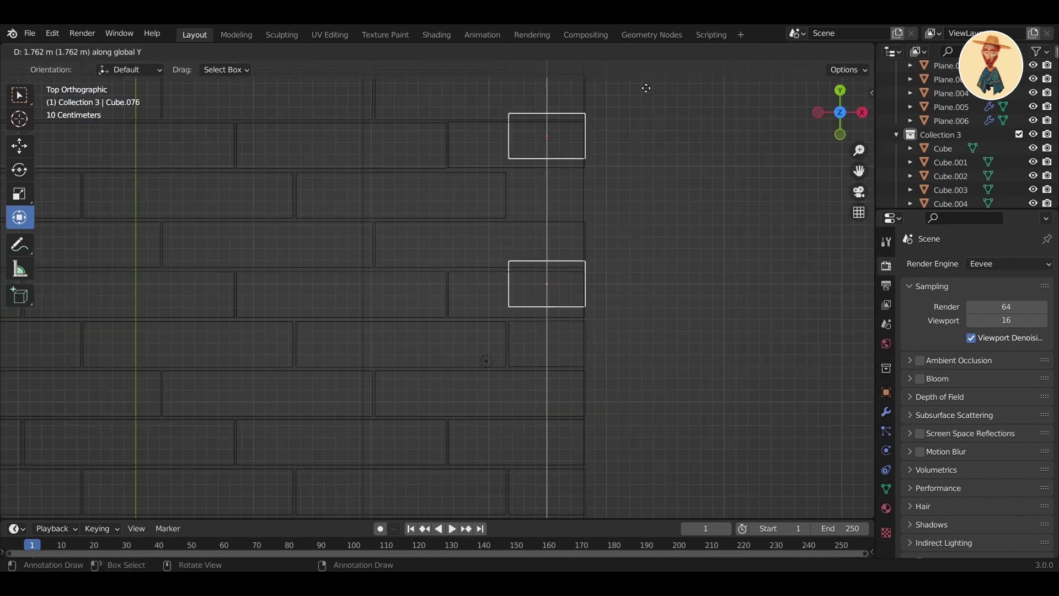
{"action": "left_click", "coordinate": [637, 449]}
- Nudge the duplicated pair of short planks slightly back along Y to line up with their rows
{"action": "scroll", "coordinate": [611, 352], "scroll_direction": "up", "scroll_amount": 4}
{"action": "middle_click_drag", "start_coordinate": [611, 352], "coordinate": [450, 187], "text": "shift"}
{"action": "left_click_drag", "start_coordinate": [479, 134], "coordinate": [484, 144]}
- Make a linked duplicate of the short plank pair about 2.54 m along Y and nudge it about -0.015 m
{"action": "scroll", "coordinate": [484, 146], "scroll_direction": "down", "scroll_amount": 3}
{"action": "middle_click_drag", "start_coordinate": [483, 149], "coordinate": [519, 357], "text": "shift"}
{"action": "key", "text": "alt+d"}
{"action": "key", "text": "y"}
{"action": "left_click", "coordinate": [548, 450]}
{"action": "scroll", "coordinate": [548, 253], "scroll_direction": "up", "scroll_amount": 4}
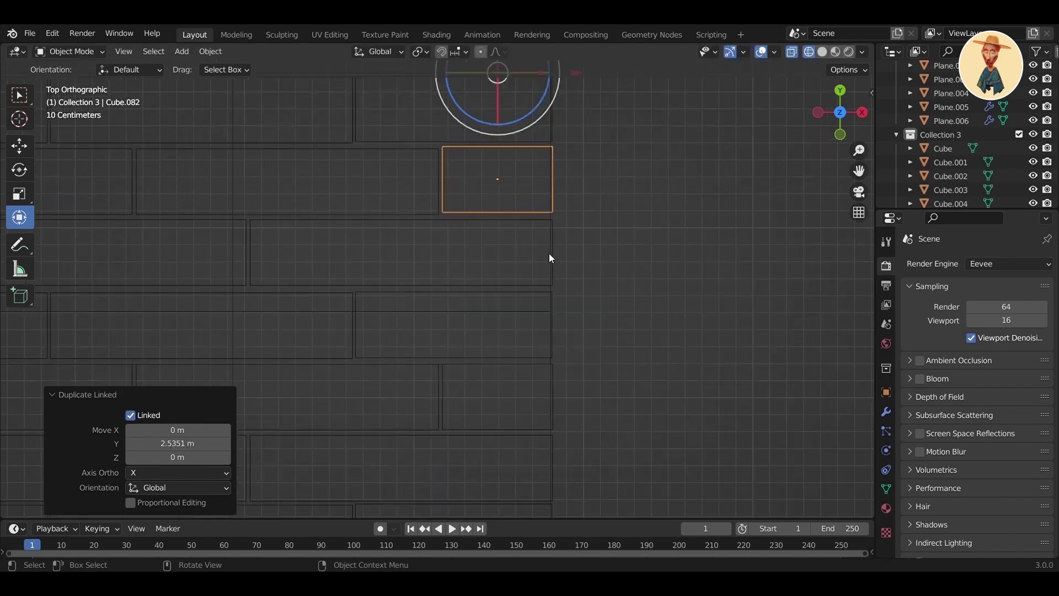
{"action": "middle_click_drag", "start_coordinate": [548, 251], "coordinate": [528, 518], "text": "shift"}
{"action": "left_click_drag", "start_coordinate": [524, 114], "coordinate": [527, 121]}
- Duplicate the short plank pair again as linked copies about 2.58 m along Y and shift it about -0.063 m
{"action": "scroll", "coordinate": [523, 120], "scroll_direction": "down", "scroll_amount": 3}
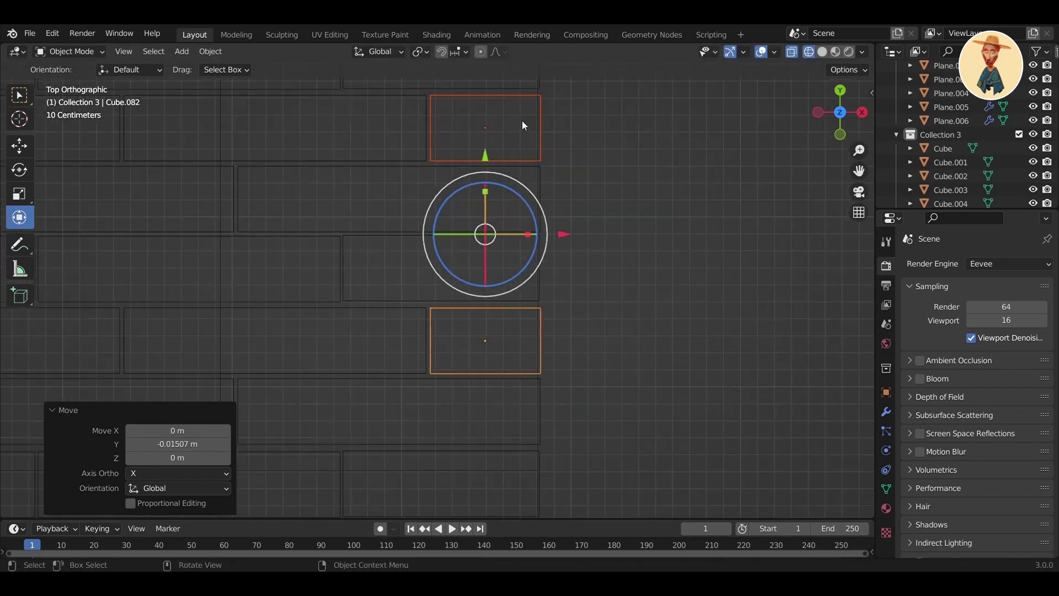
{"action": "middle_click_drag", "start_coordinate": [521, 138], "coordinate": [519, 373], "text": "shift"}
{"action": "key", "text": "alt+d"}
{"action": "key", "text": "y"}
{"action": "left_click", "coordinate": [543, 379]}
{"action": "scroll", "coordinate": [539, 331], "scroll_direction": "up", "scroll_amount": 2}
{"action": "middle_click_drag", "start_coordinate": [534, 280], "coordinate": [540, 518], "text": "shift"}
{"action": "key", "text": "g"}
{"action": "key", "text": "y"}
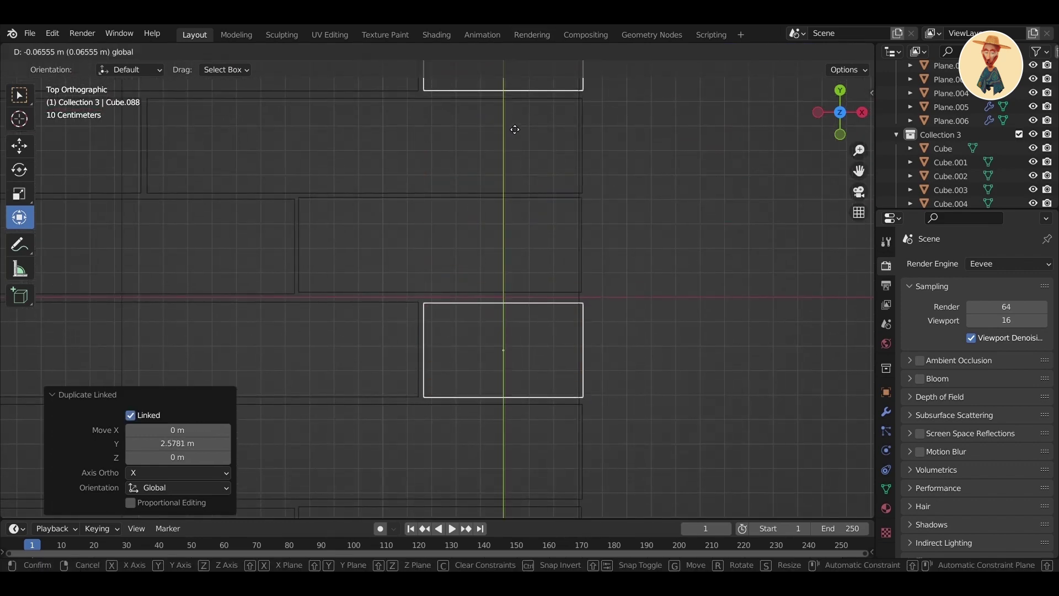
{"action": "left_click", "coordinate": [522, 138]}
- Fill the last two row ends with a linked duplicate about 2.53 m along Y, adjusted by about -0.024 m
{"action": "scroll", "coordinate": [525, 153], "scroll_direction": "up", "scroll_amount": 2}
{"action": "middle_click_drag", "start_coordinate": [525, 153], "coordinate": [544, 422], "text": "shift"}
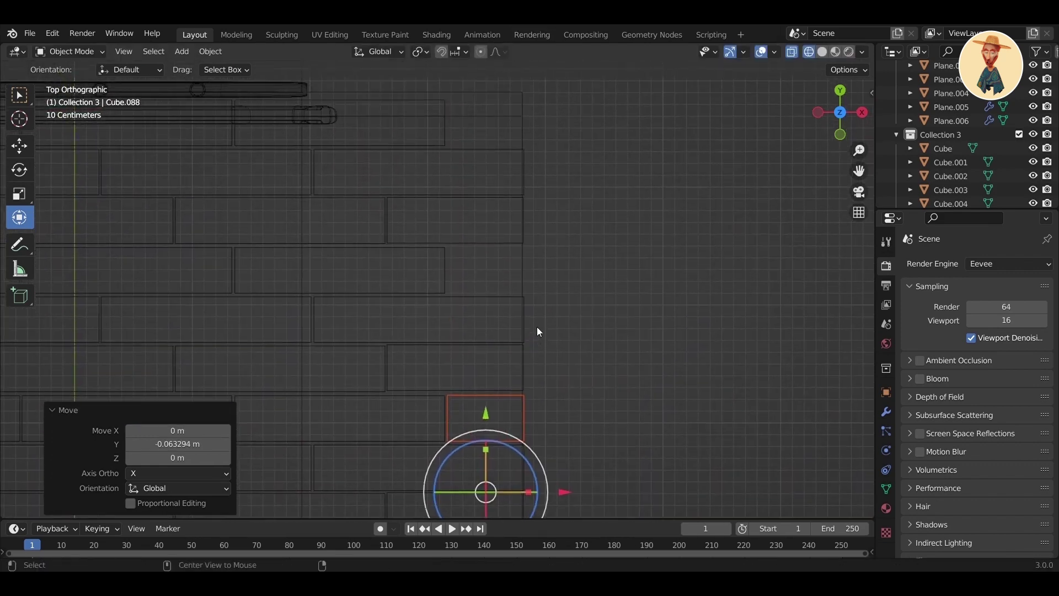
{"action": "key", "text": "alt+d"}
{"action": "key", "text": "y"}
{"action": "left_click", "coordinate": [570, 488]}
{"action": "scroll", "coordinate": [561, 382], "scroll_direction": "up", "scroll_amount": 2}
{"action": "middle_click_drag", "start_coordinate": [478, 113], "coordinate": [500, 259], "text": "shift"}
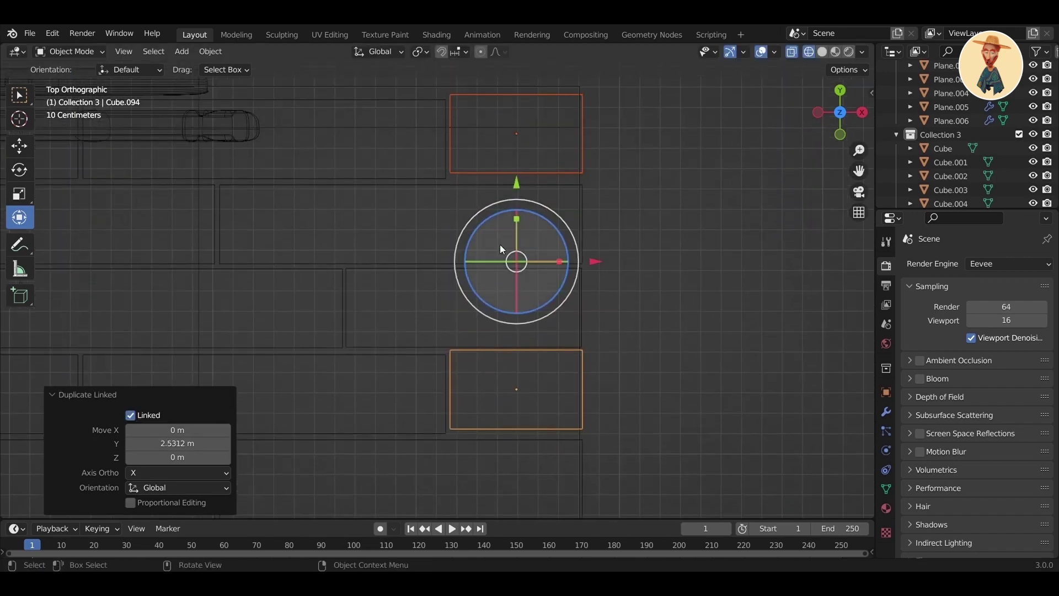
{"action": "key", "text": "g"}
{"action": "left_click", "coordinate": [518, 203]}
- Examine the completed plank floor through the camera view in solid shading
{"action": "key", "text": "KP_0"}
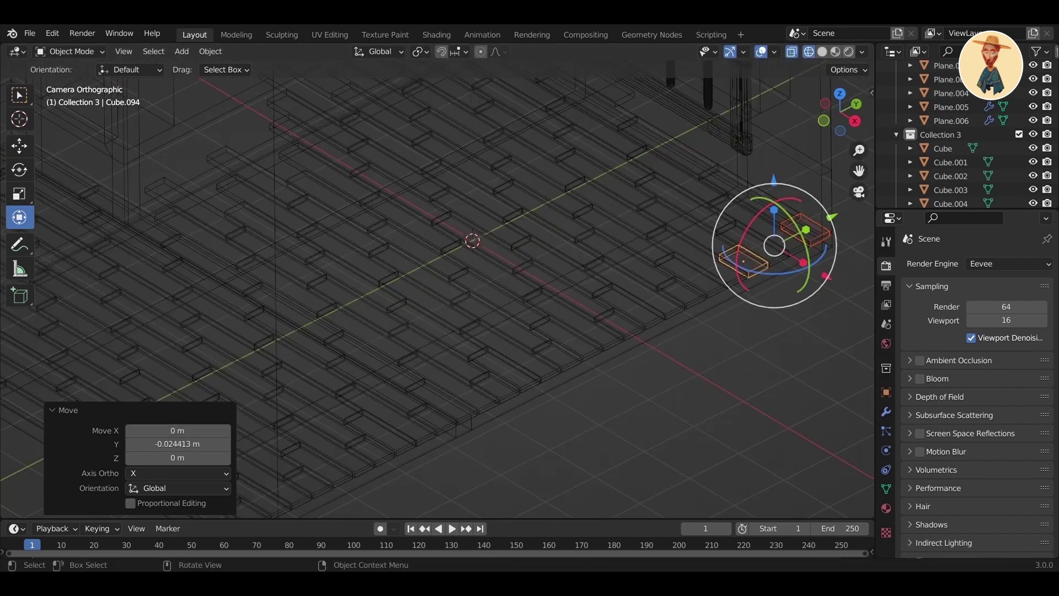
{"action": "left_click", "coordinate": [824, 53]}
{"action": "left_click", "coordinate": [783, 442]}
{"action": "scroll", "coordinate": [650, 369], "scroll_direction": "down", "scroll_amount": 5}
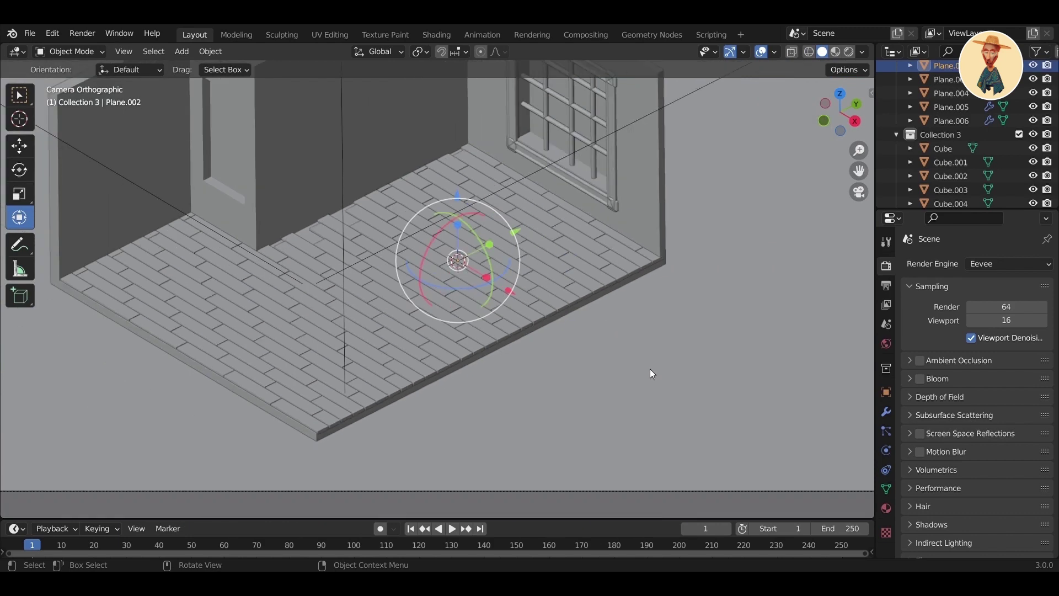
- Save the bedroom file, then preview the room in rendered shading with the Cycles engine
{"action": "middle_click_drag", "start_coordinate": [550, 285], "coordinate": [671, 410], "text": "shift"}
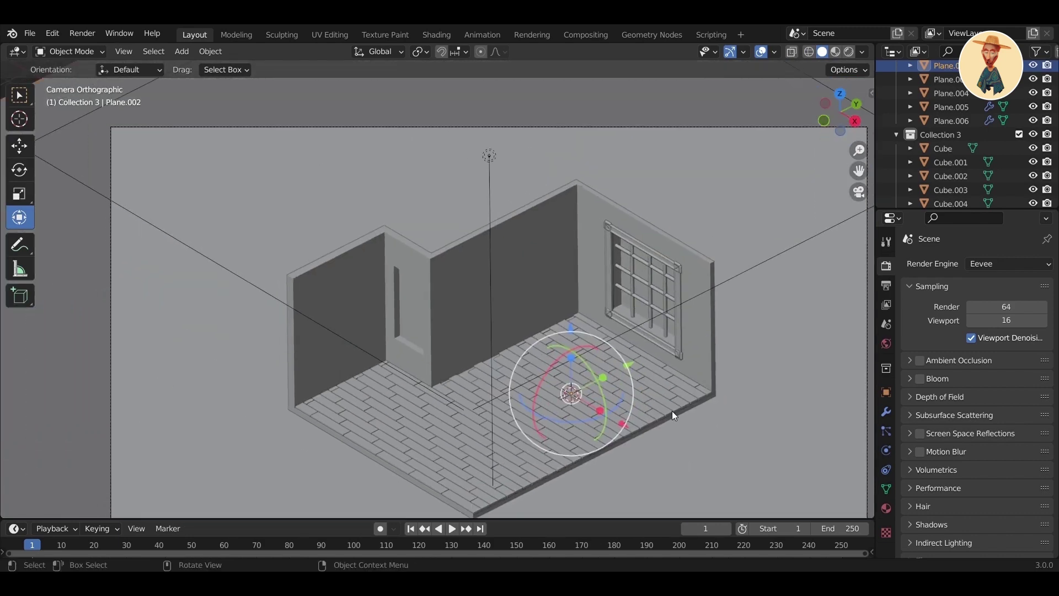
{"action": "key", "text": "ctrl+s"}
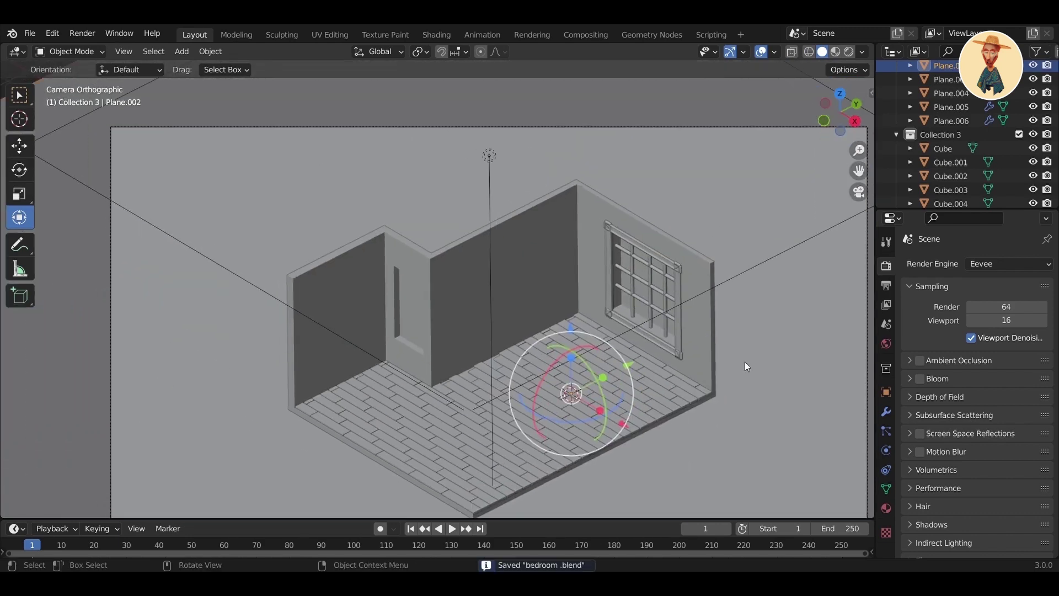
{"action": "left_click", "coordinate": [847, 54]}
{"action": "scroll", "coordinate": [654, 300], "scroll_direction": "up", "scroll_amount": 2}
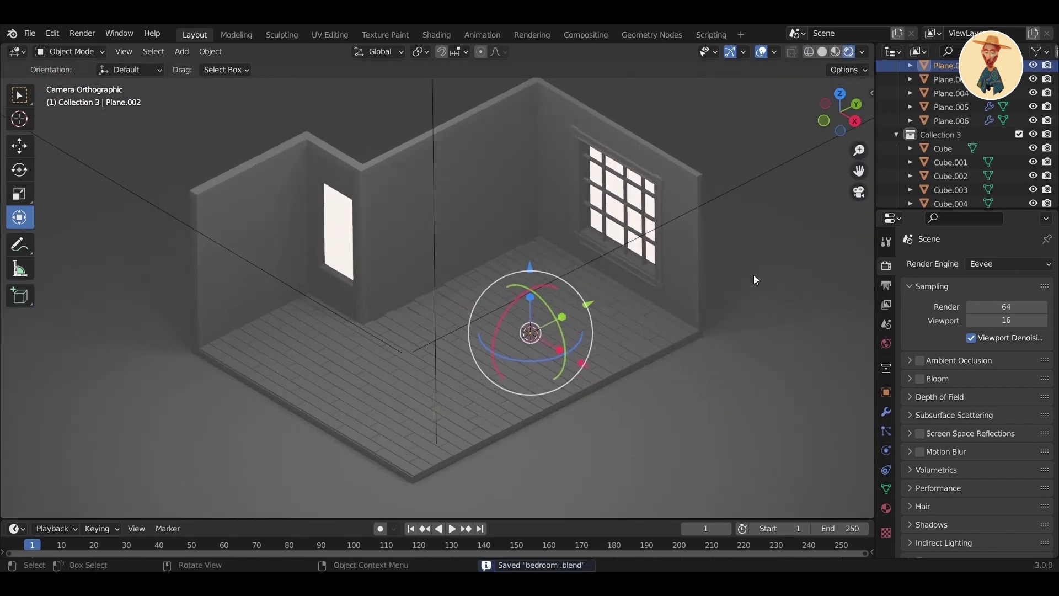
{"action": "left_click", "coordinate": [992, 263]}
{"action": "left_click", "coordinate": [983, 310]}
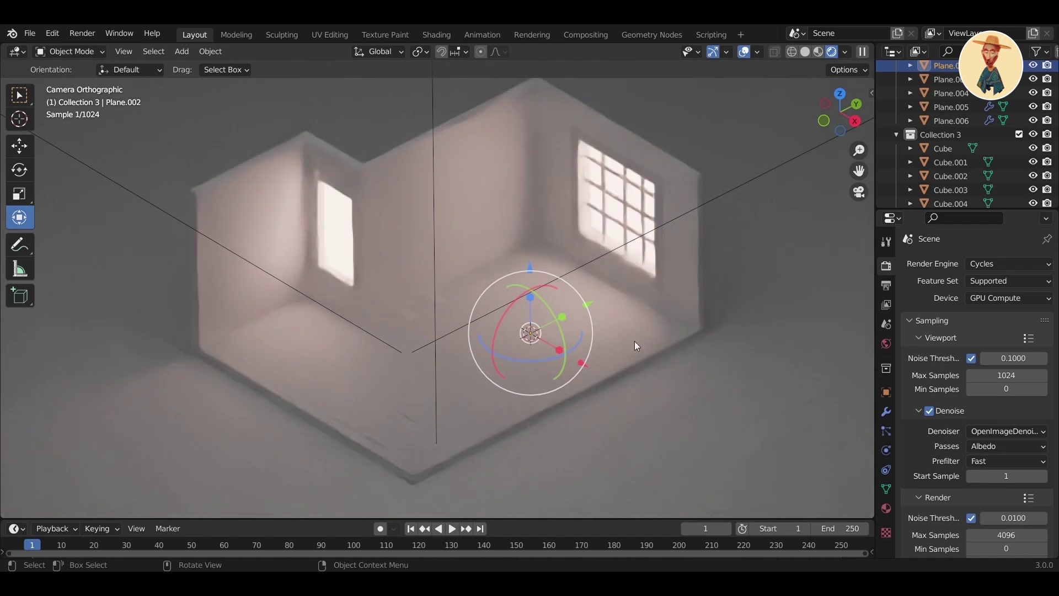
- Give a floor plank in front of the large window a new material
{"action": "left_click", "coordinate": [613, 348]}
{"action": "left_click", "coordinate": [886, 508]}
{"action": "left_click", "coordinate": [966, 324]}
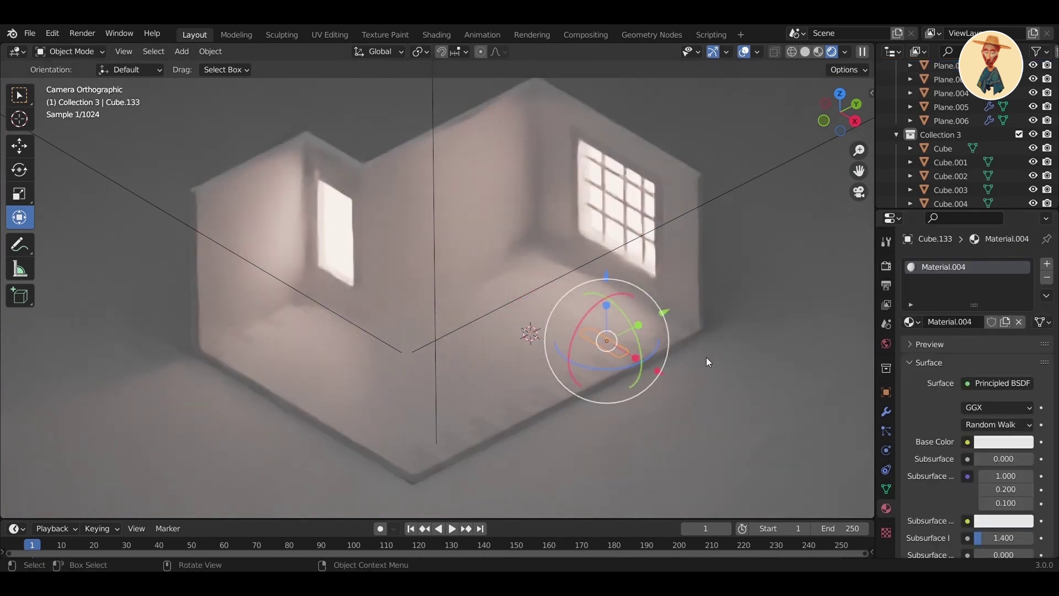
- Select the large ground plane and switch the render engine back to Eevee
{"action": "left_click", "coordinate": [531, 333]}
{"action": "left_click", "coordinate": [886, 266]}
{"action": "left_click", "coordinate": [1010, 264]}
{"action": "left_click", "coordinate": [997, 276]}
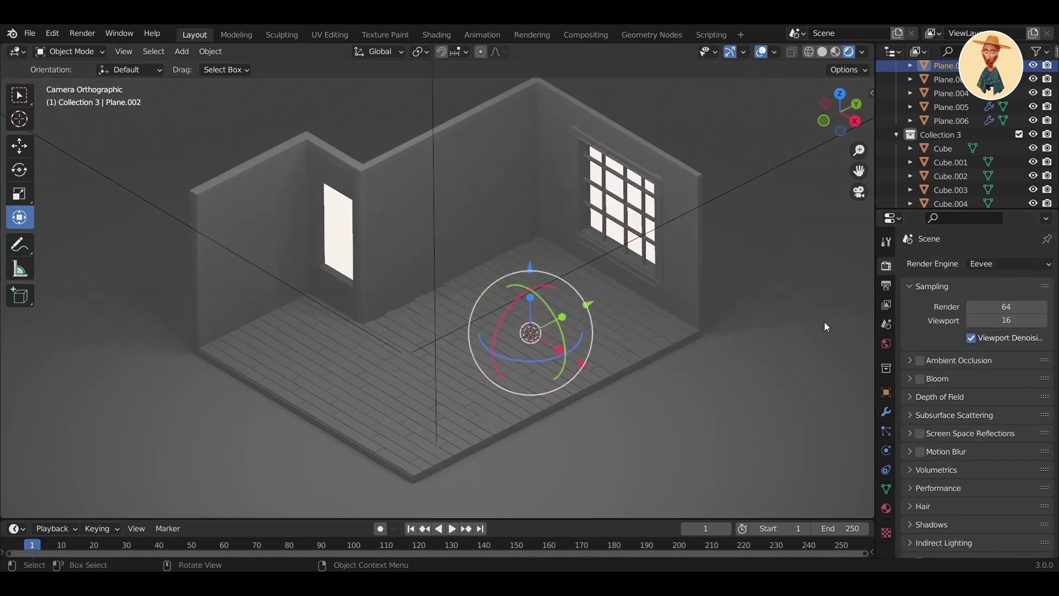
- Create a new material for the ground plane and adjust its base colour and surface properties
{"action": "left_click", "coordinate": [887, 508]}
{"action": "left_click", "coordinate": [953, 322]}
{"action": "left_click", "coordinate": [1001, 466]}
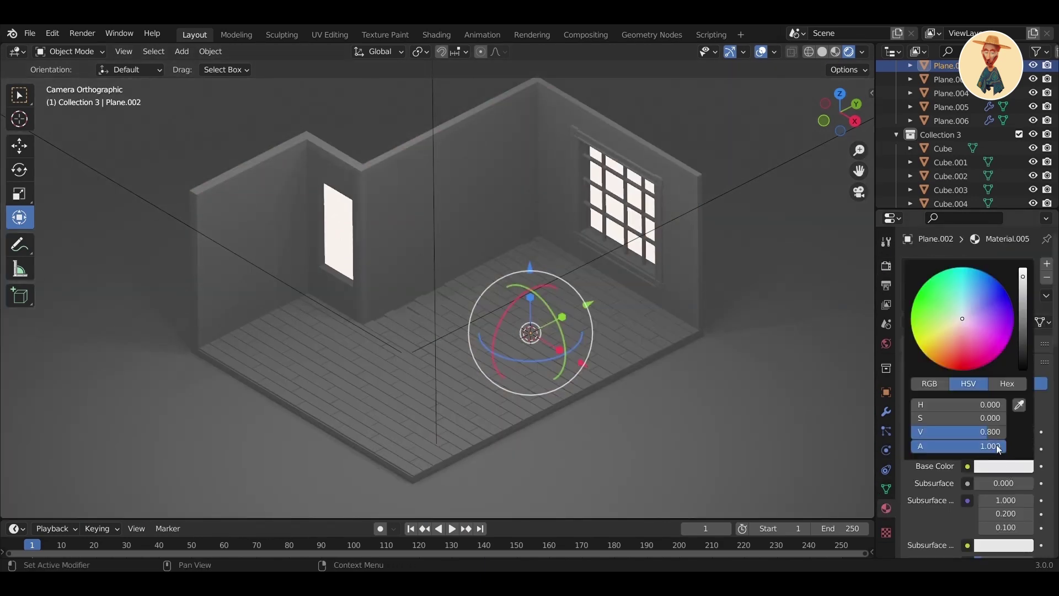
{"action": "scroll", "coordinate": [954, 526], "scroll_direction": "down", "scroll_amount": 6}
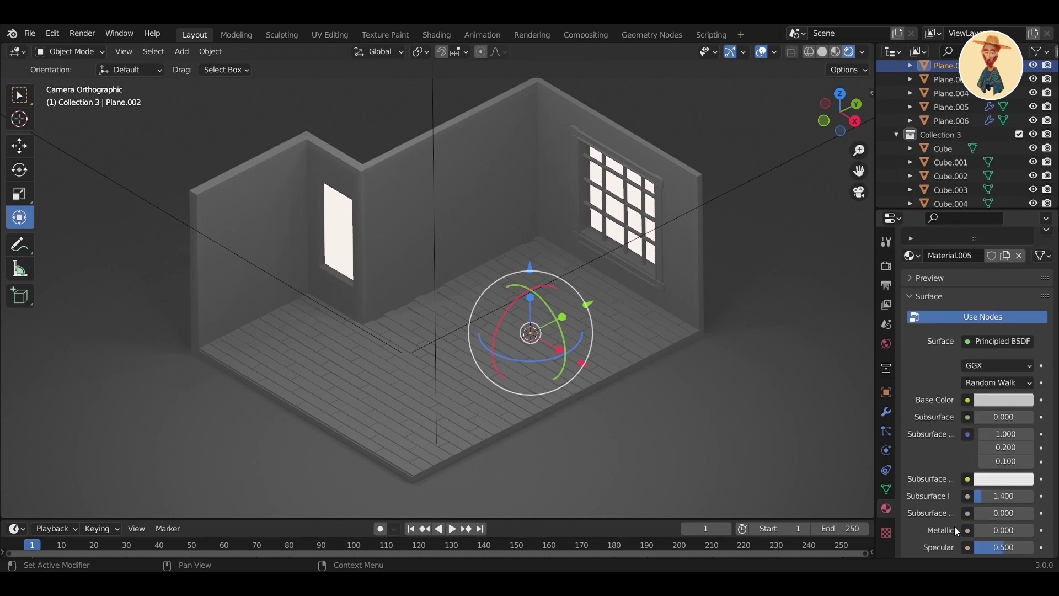
{"action": "left_click_drag", "start_coordinate": [1001, 485], "coordinate": [1033, 485]}
{"action": "left_click_drag", "start_coordinate": [997, 514], "coordinate": [988, 515]}
{"action": "left_click_drag", "start_coordinate": [991, 464], "coordinate": [998, 464]}
{"action": "left_click", "coordinate": [886, 267]}
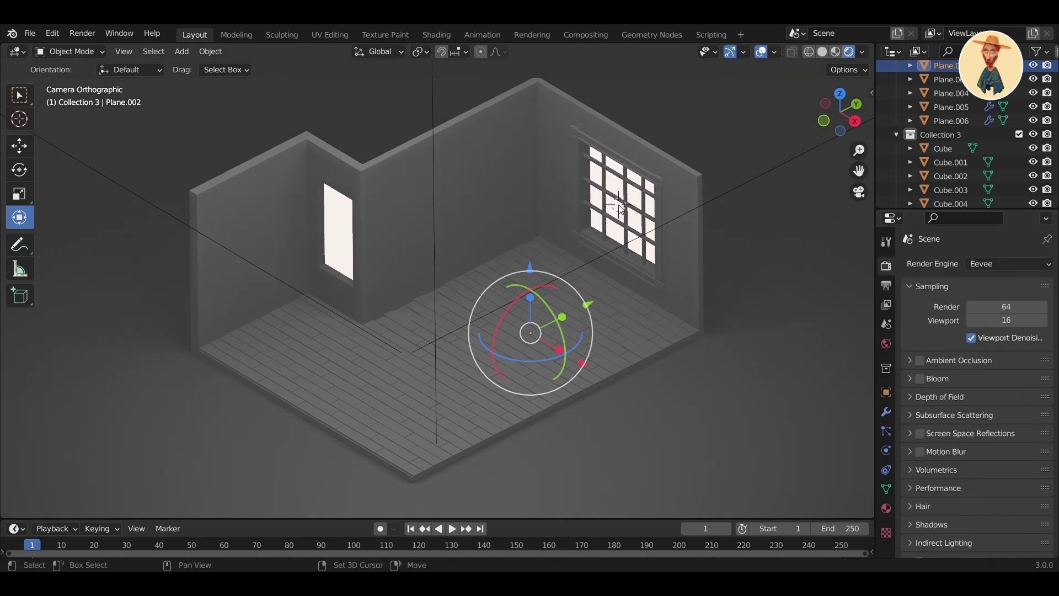
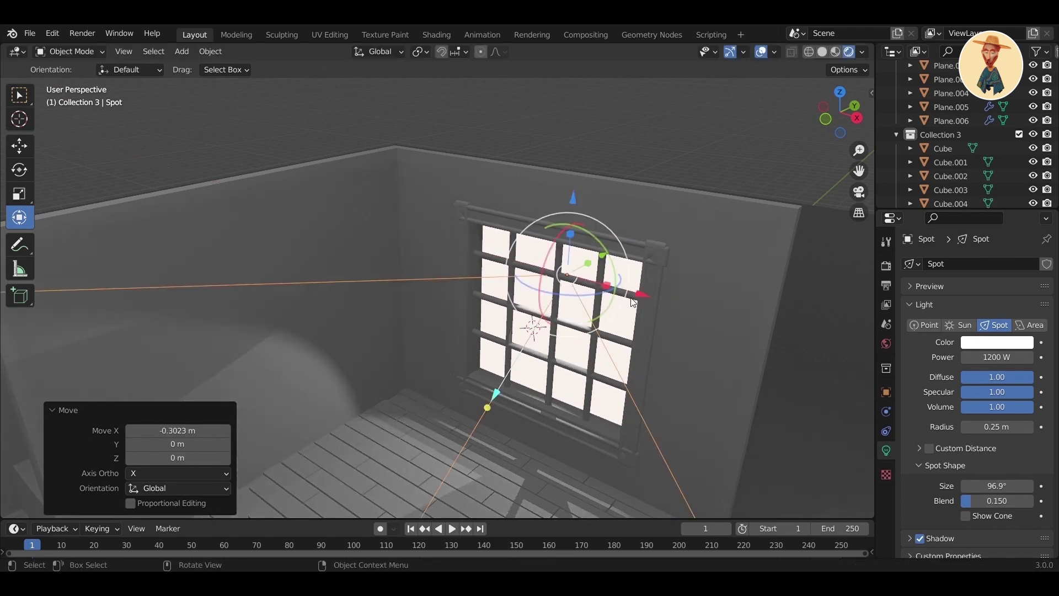
- Nudge the window's spot light about -0.116 m along Y and tint it warm peach with H 0.061, S 0.501, V 1.000
{"action": "left_click_drag", "start_coordinate": [551, 266], "coordinate": [544, 265]}
{"action": "left_click", "coordinate": [1003, 349]}
{"action": "left_click", "coordinate": [956, 221]}
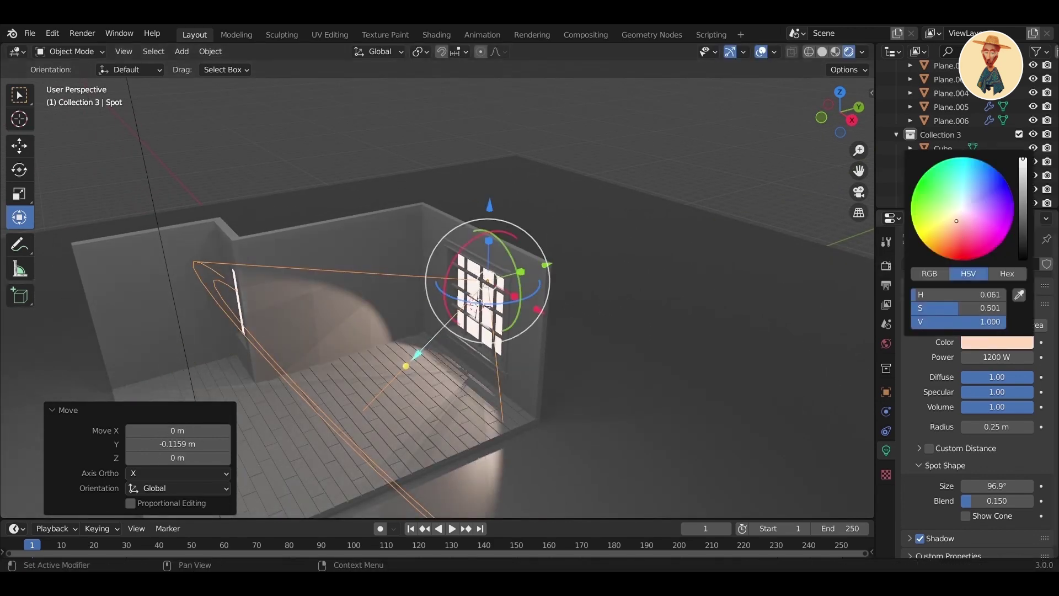
- Check the room's lighting through the camera in both Cycles and Eevee rendering
{"action": "key", "text": "KP_0"}
{"action": "left_click", "coordinate": [886, 266]}
{"action": "left_click", "coordinate": [1001, 264]}
{"action": "left_click", "coordinate": [995, 313]}
{"action": "left_click", "coordinate": [791, 315]}
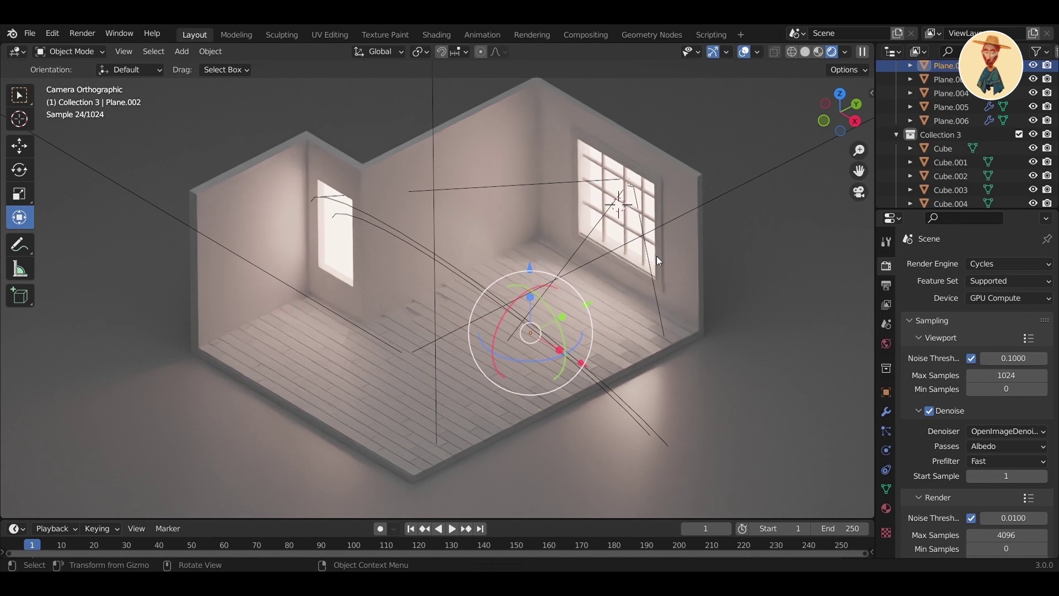
{"action": "scroll", "coordinate": [535, 329], "scroll_direction": "down", "scroll_amount": 2}
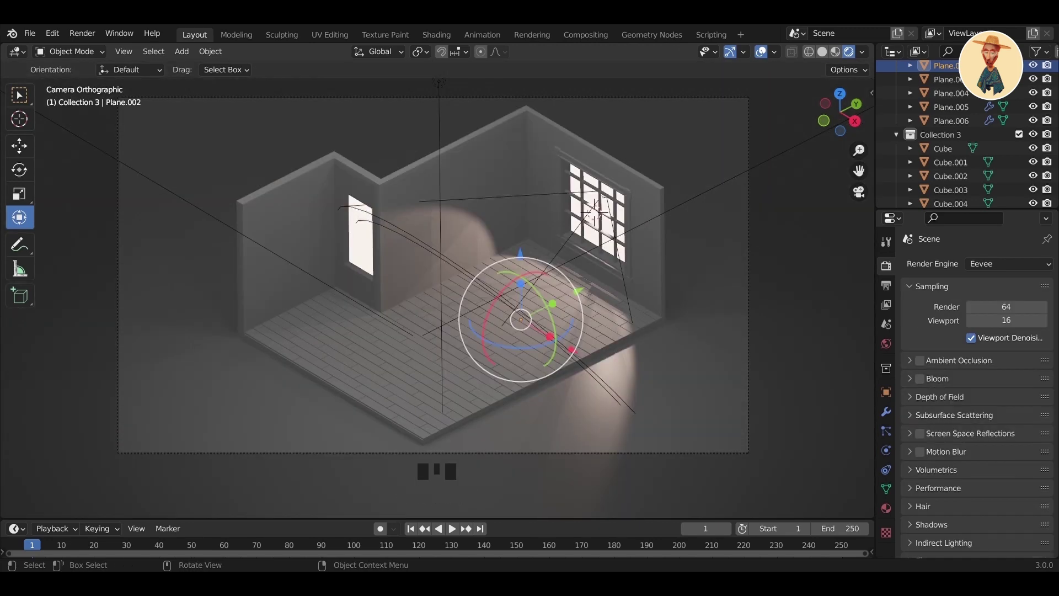
{"action": "scroll", "coordinate": [531, 265], "scroll_direction": "down", "scroll_amount": 1}
{"action": "scroll", "coordinate": [538, 293], "scroll_direction": "up", "scroll_amount": 1}
{"action": "middle_click_drag", "start_coordinate": [546, 278], "coordinate": [561, 296], "text": "shift"}
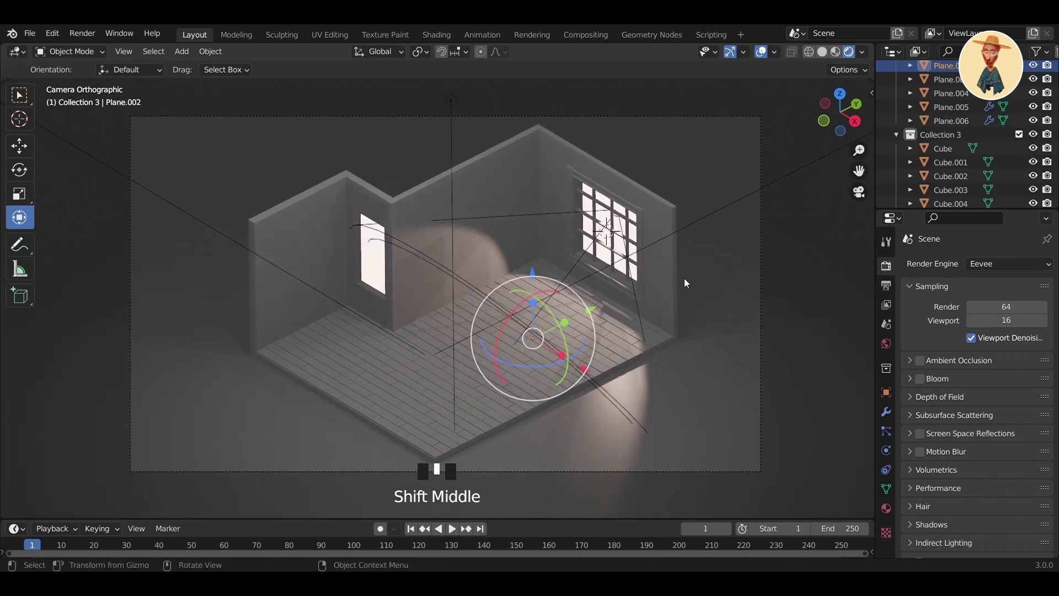
{"action": "middle_click_drag", "start_coordinate": [686, 283], "coordinate": [681, 293]}
{"action": "scroll", "coordinate": [525, 383], "scroll_direction": "up", "scroll_amount": 2}
{"action": "middle_click_drag", "start_coordinate": [525, 383], "coordinate": [532, 389], "text": "shift"}
- Return to solid shading and add a 2 m cube at the 3D cursor by the large window
{"action": "left_click", "coordinate": [824, 54]}
{"action": "middle_click_drag", "start_coordinate": [557, 259], "coordinate": [489, 332]}
{"action": "key", "text": "shift+a"}
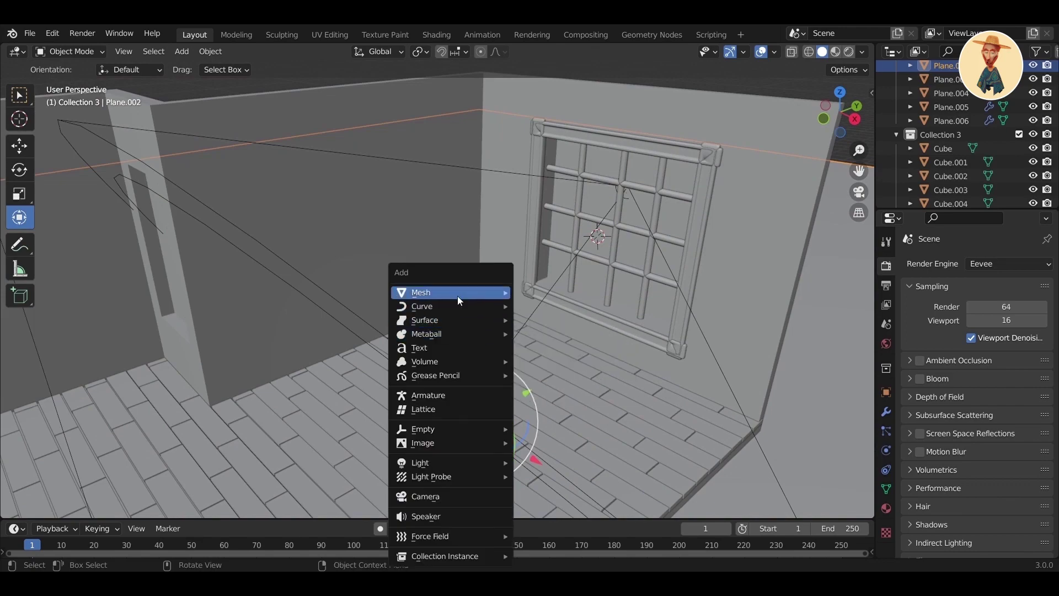
{"action": "mouse_move", "coordinate": [458, 300]}
{"action": "left_click", "coordinate": [554, 306]}
{"action": "scroll", "coordinate": [624, 247], "scroll_direction": "down", "scroll_amount": 2}
{"action": "middle_click_drag", "start_coordinate": [625, 247], "coordinate": [600, 254]}
{"action": "left_click_drag", "start_coordinate": [600, 254], "coordinate": [607, 262]}
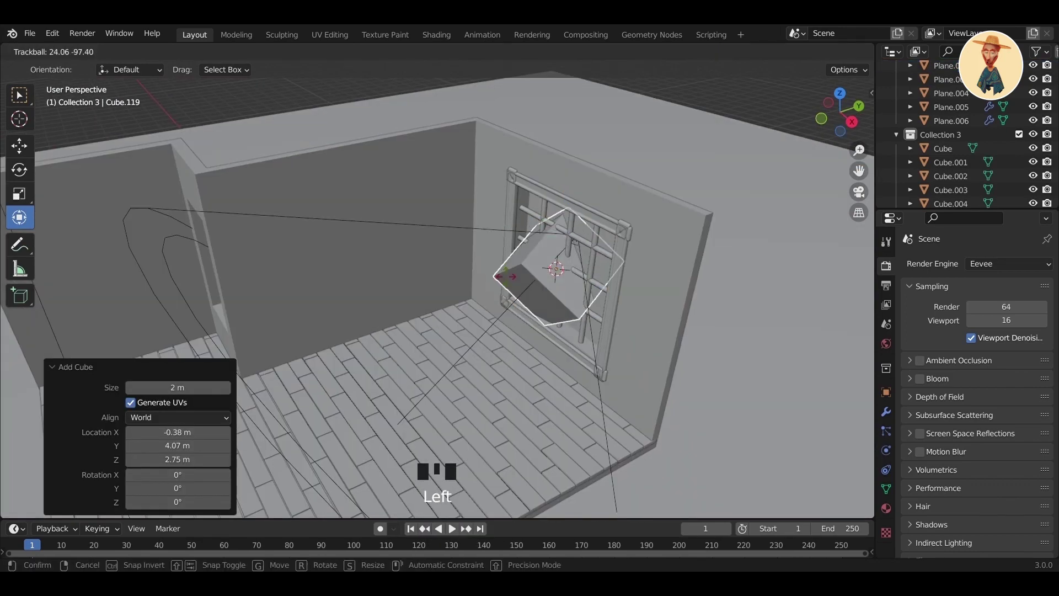
{"action": "left_click_drag", "start_coordinate": [505, 276], "coordinate": [500, 278]}
{"action": "key", "text": "ctrl+z"}
- Move the cube about -4.53 m along Y and scale it down to about 0.177
{"action": "left_click_drag", "start_coordinate": [610, 251], "coordinate": [459, 305]}
{"action": "middle_click_drag", "start_coordinate": [540, 295], "coordinate": [572, 287]}
{"action": "key", "text": "s"}
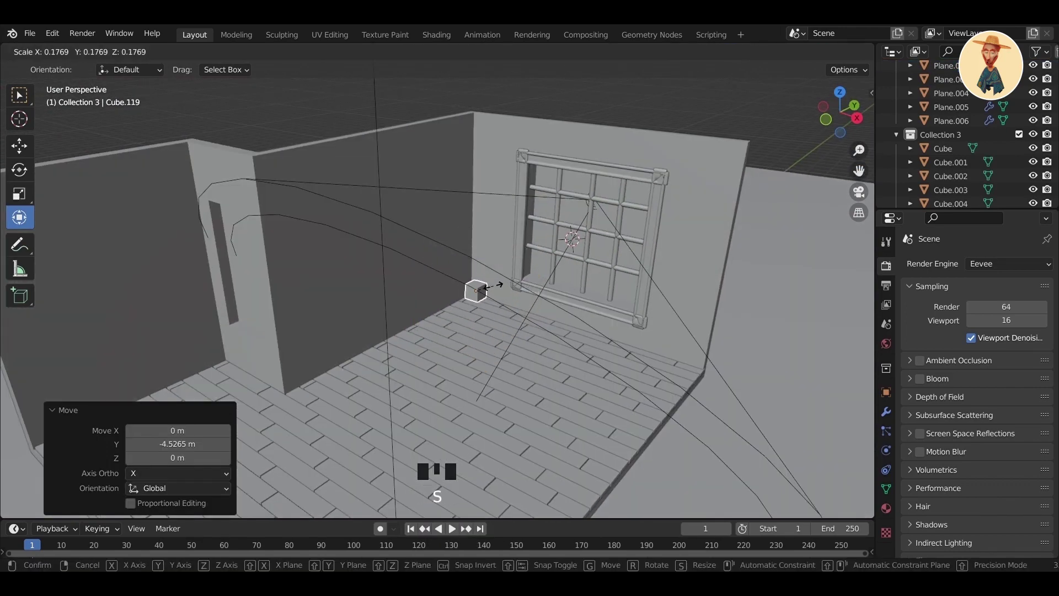
{"action": "left_click", "coordinate": [493, 286]}
- Stretch the small cube into a baseboard strip and place it on the floor against the long wall, shifting it about -3.15 m along X
{"action": "middle_click_drag", "start_coordinate": [493, 285], "coordinate": [434, 306]}
{"action": "scroll", "coordinate": [434, 307], "scroll_direction": "up", "scroll_amount": 2}
{"action": "left_click_drag", "start_coordinate": [413, 308], "coordinate": [337, 303]}
{"action": "middle_click_drag", "start_coordinate": [336, 303], "coordinate": [421, 302]}
{"action": "left_click_drag", "start_coordinate": [617, 175], "coordinate": [602, 309]}
{"action": "middle_click_drag", "start_coordinate": [602, 309], "coordinate": [632, 237], "text": "shift"}
{"action": "left_click_drag", "start_coordinate": [713, 305], "coordinate": [495, 294]}
{"action": "middle_click_drag", "start_coordinate": [495, 295], "coordinate": [454, 267]}
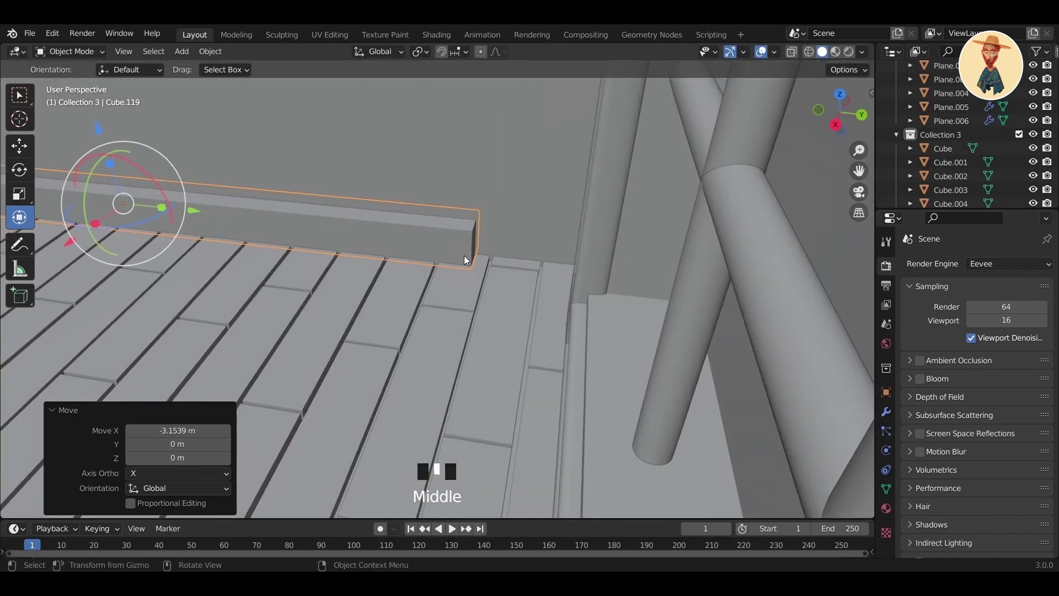
- Extend both ends of the baseboard to the wall's corners, moving the outer-corner end face about -0.302 m along Y
{"action": "key", "text": "Tab"}
{"action": "left_click", "coordinate": [459, 251]}
{"action": "left_click", "coordinate": [473, 244]}
{"action": "left_click_drag", "start_coordinate": [553, 249], "coordinate": [676, 267]}
{"action": "middle_click_drag", "start_coordinate": [676, 267], "coordinate": [630, 246]}
{"action": "middle_click_drag", "start_coordinate": [630, 246], "coordinate": [711, 184], "text": "shift"}
{"action": "left_click", "coordinate": [428, 287]}
{"action": "middle_click_drag", "start_coordinate": [428, 287], "coordinate": [411, 292]}
{"action": "left_click_drag", "start_coordinate": [401, 275], "coordinate": [369, 295]}
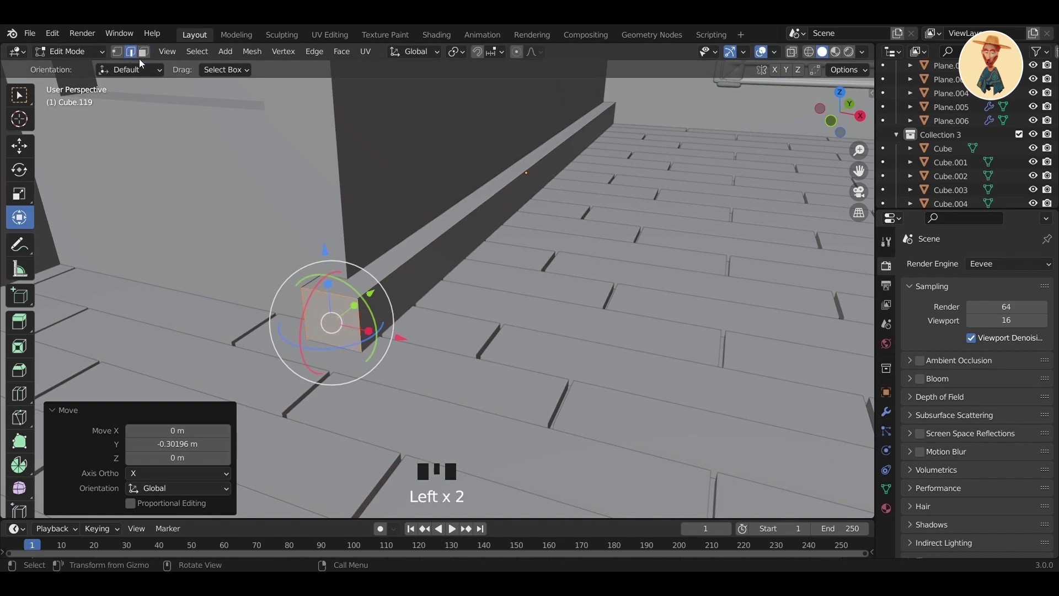
- Inset the baseboard's long front face about 0.046 m and scale the inset face to about 0.638 along Z
{"action": "left_click", "coordinate": [467, 235]}
{"action": "left_click_drag", "start_coordinate": [634, 158], "coordinate": [615, 171]}
{"action": "left_click", "coordinate": [475, 269]}
{"action": "left_click", "coordinate": [525, 165]}
{"action": "left_click", "coordinate": [453, 243]}
{"action": "scroll", "coordinate": [499, 242], "scroll_direction": "up", "scroll_amount": 1}
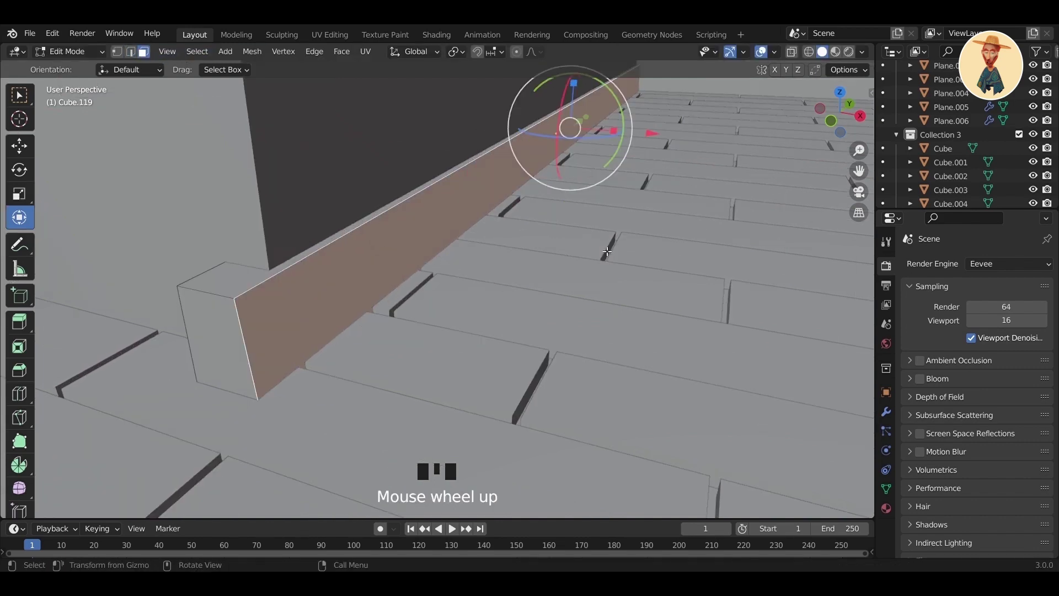
{"action": "key", "text": "i"}
{"action": "left_click", "coordinate": [648, 246]}
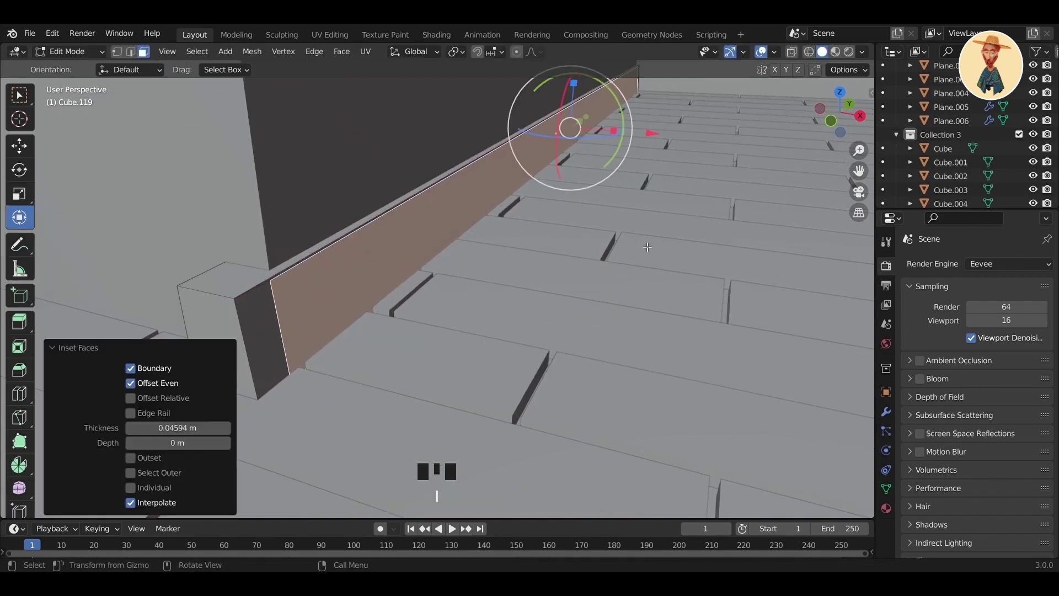
{"action": "left_click_drag", "start_coordinate": [572, 83], "coordinate": [573, 102]}
{"action": "middle_click_drag", "start_coordinate": [573, 101], "coordinate": [556, 171]}
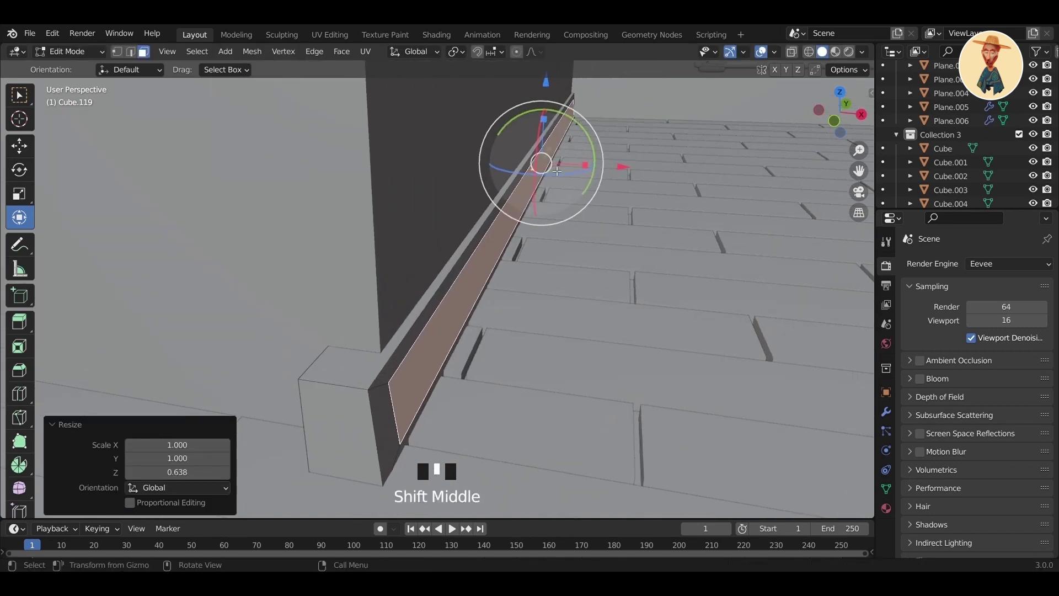
- Extrude the inset face inward about 0.023 m and resize it to form the baseboard's recessed profile
{"action": "key", "text": "e"}
{"action": "left_click", "coordinate": [625, 163]}
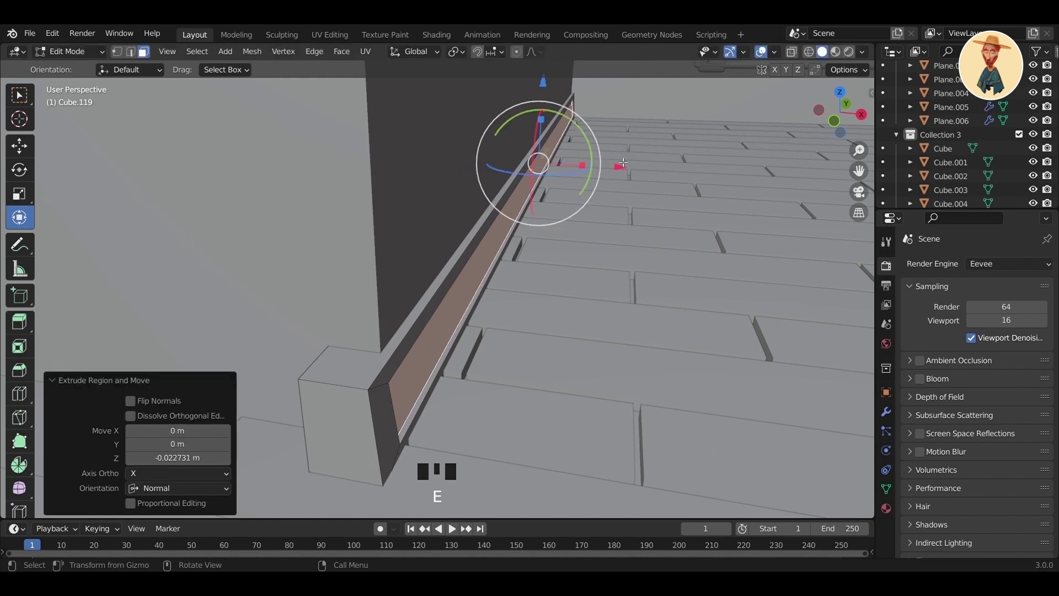
{"action": "key", "text": "s"}
{"action": "left_click", "coordinate": [670, 202]}
{"action": "middle_click_drag", "start_coordinate": [671, 201], "coordinate": [629, 163]}
{"action": "scroll", "coordinate": [629, 164], "scroll_direction": "up", "scroll_amount": 2}
{"action": "left_click_drag", "start_coordinate": [622, 159], "coordinate": [620, 175]}
{"action": "scroll", "coordinate": [620, 175], "scroll_direction": "down", "scroll_amount": 2}
{"action": "middle_click_drag", "start_coordinate": [476, 292], "coordinate": [640, 265], "text": "shift"}
{"action": "key", "text": "Tab"}
{"action": "scroll", "coordinate": [579, 273], "scroll_direction": "down", "scroll_amount": 3}
{"action": "middle_click_drag", "start_coordinate": [522, 280], "coordinate": [550, 286]}
{"action": "scroll", "coordinate": [344, 363], "scroll_direction": "up", "scroll_amount": 3}
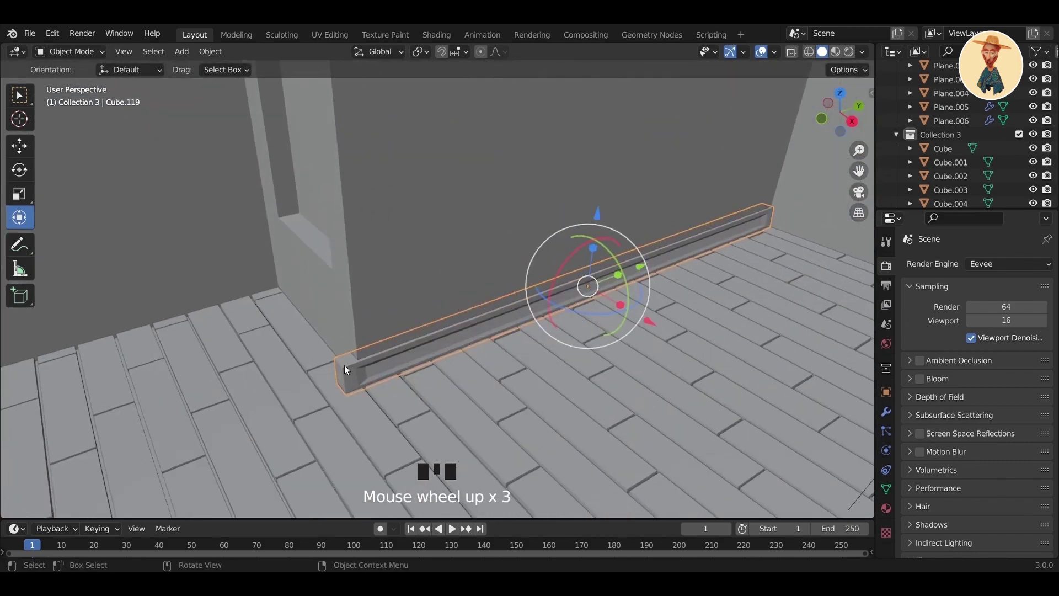
- Shift the baseboard about 0.105 m along Y and make a linked duplicate about -1.55 m along X
{"action": "left_click_drag", "start_coordinate": [621, 277], "coordinate": [657, 269]}
{"action": "middle_click_drag", "start_coordinate": [657, 269], "coordinate": [622, 280]}
{"action": "key", "text": "alt+d"}
{"action": "key", "text": "x"}
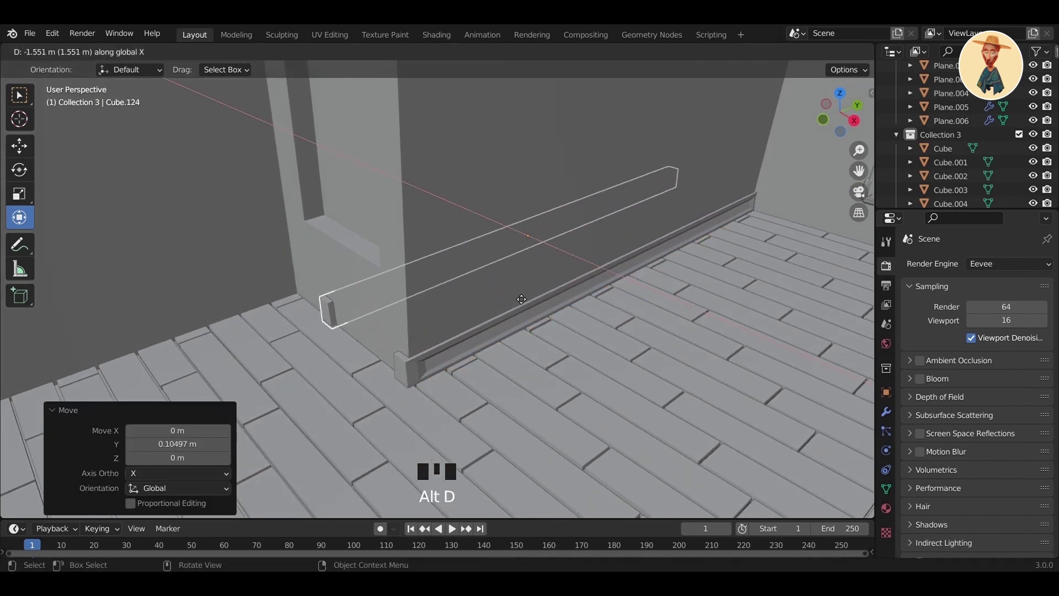
{"action": "left_click", "coordinate": [521, 299]}
- Turn the duplicated baseboard toward the short wall, setting the rotation angle about Z to 180°
{"action": "left_click_drag", "start_coordinate": [532, 260], "coordinate": [501, 260]}
{"action": "left_click", "coordinate": [181, 464]}
{"action": "key", "text": "ctrl+z"}
{"action": "key", "text": "ctrl+z"}
{"action": "key", "text": "ctrl+z"}
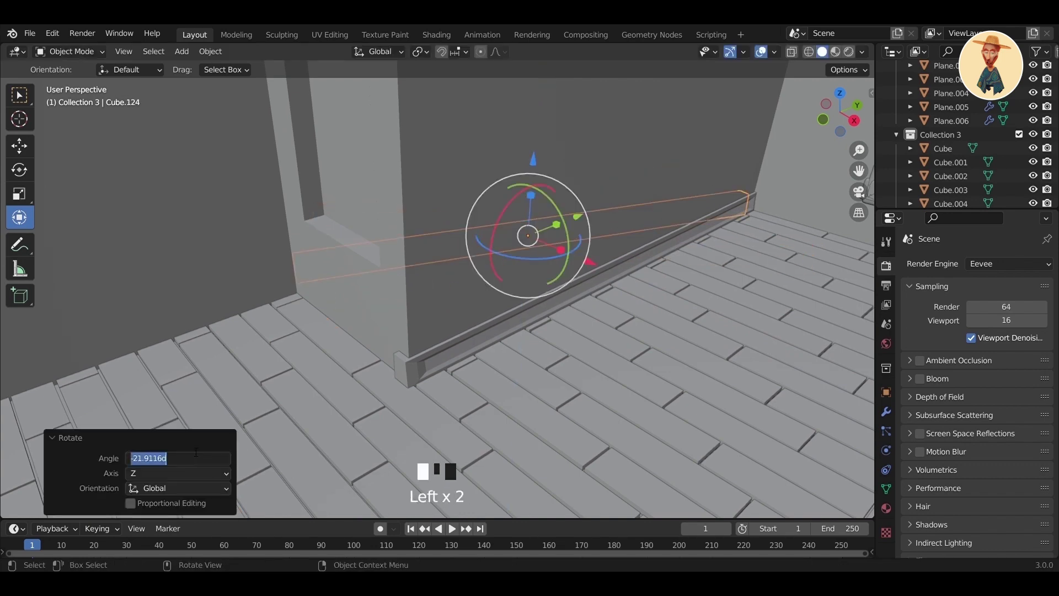
{"action": "key", "text": "Return"}
{"action": "left_click_drag", "start_coordinate": [577, 216], "coordinate": [298, 209]}
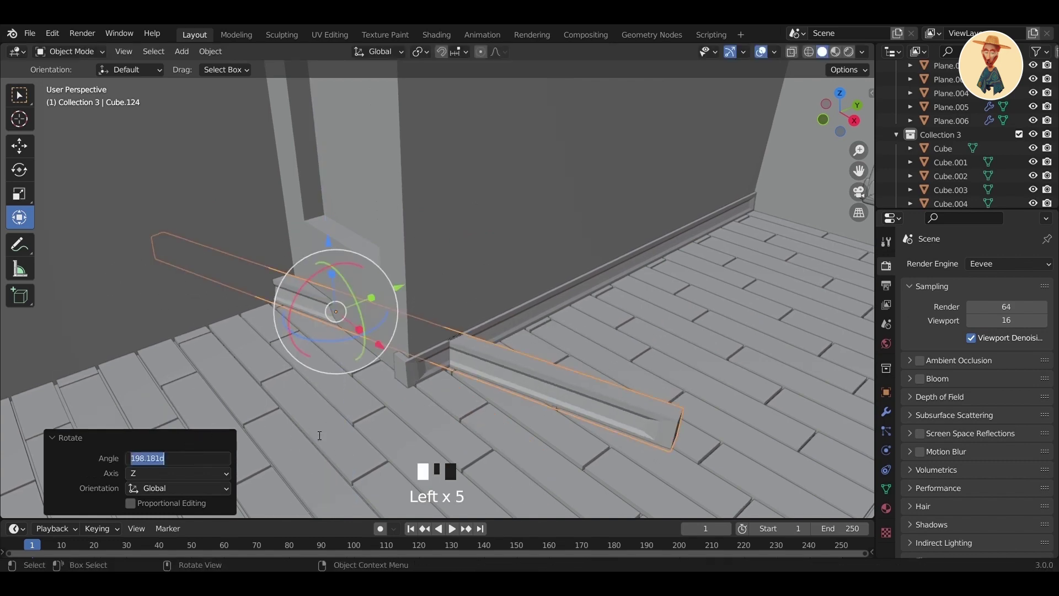
{"action": "type", "text": "180"}
{"action": "key", "text": "Return"}
- Position and scale the rotated baseboard to fit along the short wall below the small window, meeting the outer corner
{"action": "middle_click_drag", "start_coordinate": [320, 436], "coordinate": [623, 322]}
{"action": "scroll", "coordinate": [554, 359], "scroll_direction": "up", "scroll_amount": 3}
{"action": "left_click_drag", "start_coordinate": [554, 359], "coordinate": [540, 367]}
{"action": "middle_click_drag", "start_coordinate": [540, 375], "coordinate": [486, 336]}
{"action": "middle_click_drag", "start_coordinate": [485, 337], "coordinate": [426, 299], "text": "shift"}
{"action": "left_click_drag", "start_coordinate": [350, 301], "coordinate": [373, 333]}
{"action": "middle_click_drag", "start_coordinate": [372, 333], "coordinate": [377, 317]}
{"action": "left_click_drag", "start_coordinate": [467, 342], "coordinate": [491, 349]}
{"action": "middle_click_drag", "start_coordinate": [491, 350], "coordinate": [329, 261]}
{"action": "scroll", "coordinate": [409, 328], "scroll_direction": "up", "scroll_amount": 2}
{"action": "left_click_drag", "start_coordinate": [313, 278], "coordinate": [335, 278]}
{"action": "middle_click_drag", "start_coordinate": [384, 376], "coordinate": [404, 380]}
- Move the baseboard's end face at the outer corner so the two linked pieces meet there
{"action": "key", "text": "Tab"}
{"action": "left_click", "coordinate": [532, 406]}
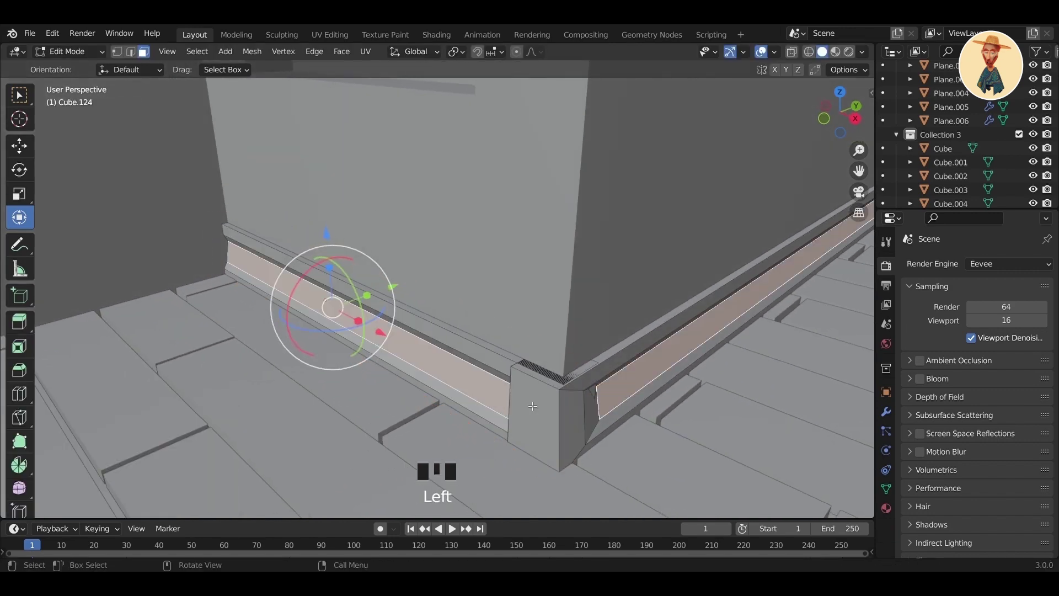
{"action": "key", "text": "Tab"}
{"action": "left_click", "coordinate": [552, 388]}
{"action": "key", "text": "Tab"}
{"action": "left_click", "coordinate": [553, 398]}
{"action": "left_click", "coordinate": [558, 386], "text": "shift"}
{"action": "left_click", "coordinate": [558, 397]}
{"action": "left_click", "coordinate": [579, 413], "text": "shift"}
{"action": "left_click", "coordinate": [576, 414], "text": "alt"}
{"action": "middle_click_drag", "start_coordinate": [576, 413], "coordinate": [480, 386]}
{"action": "left_click", "coordinate": [448, 380]}
{"action": "left_click_drag", "start_coordinate": [449, 379], "coordinate": [411, 389]}
{"action": "key", "text": "Tab"}
- Fine-tune the short wall's baseboard end in its mesh and shift the whole piece slightly against the wall
{"action": "middle_click_drag", "start_coordinate": [411, 388], "coordinate": [516, 381]}
{"action": "key", "text": "Tab"}
{"action": "left_click", "coordinate": [297, 422]}
{"action": "left_click_drag", "start_coordinate": [544, 361], "coordinate": [541, 361]}
{"action": "middle_click_drag", "start_coordinate": [542, 361], "coordinate": [572, 360]}
{"action": "key", "text": "Tab"}
{"action": "left_click_drag", "start_coordinate": [478, 323], "coordinate": [493, 342]}
{"action": "middle_click_drag", "start_coordinate": [493, 343], "coordinate": [485, 364]}
{"action": "scroll", "coordinate": [435, 342], "scroll_direction": "up", "scroll_amount": 2}
{"action": "scroll", "coordinate": [434, 342], "scroll_direction": "down", "scroll_amount": 5}
{"action": "scroll", "coordinate": [489, 330], "scroll_direction": "up", "scroll_amount": 2}
- Make a linked duplicate of the long wall's baseboard about -1.03 m along X
{"action": "left_click", "coordinate": [495, 319]}
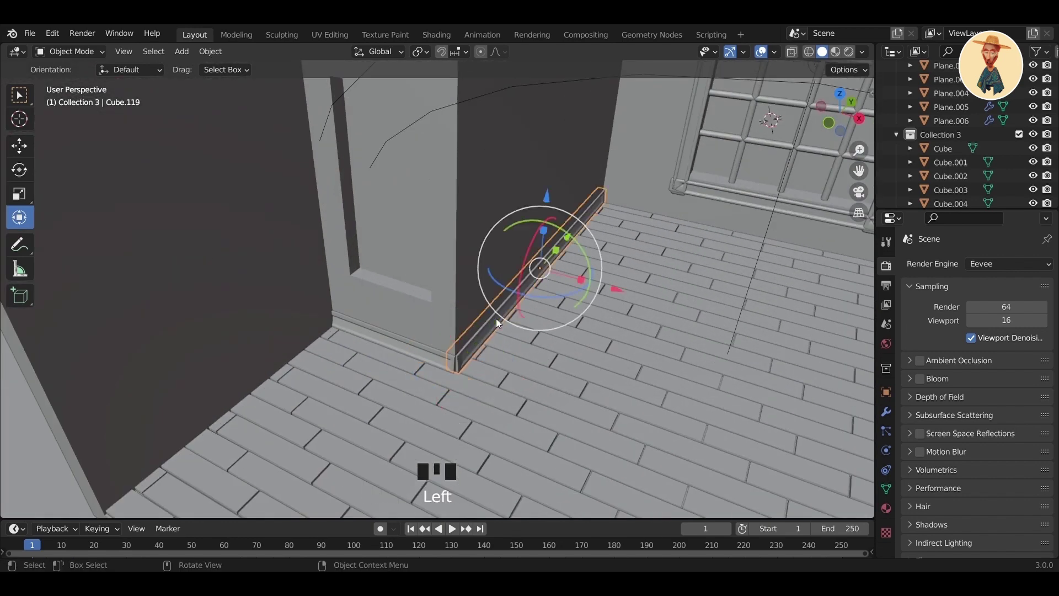
{"action": "key", "text": "alt+d"}
{"action": "left_click", "coordinate": [478, 274]}
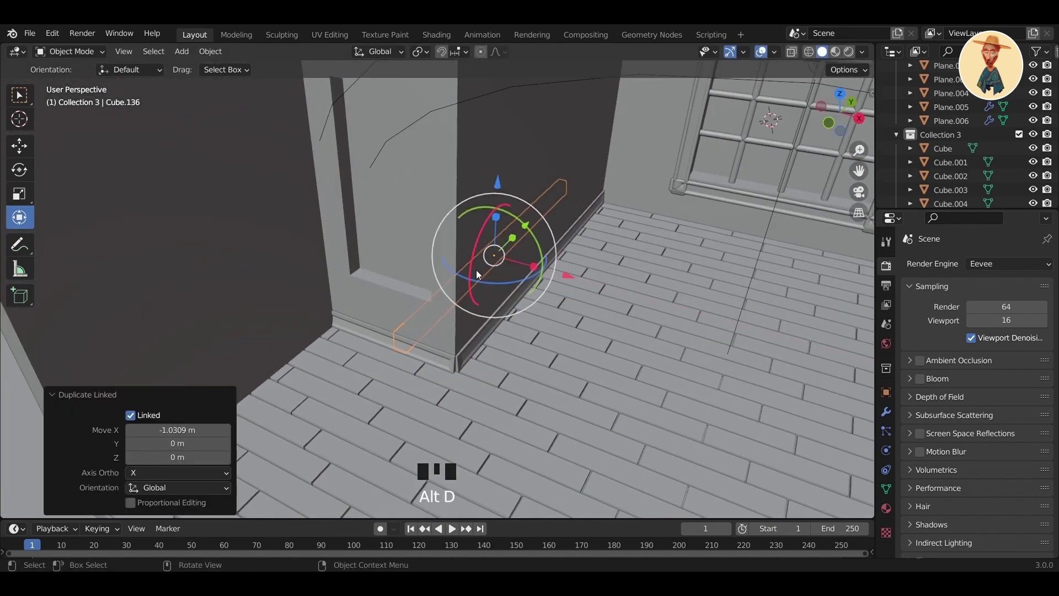
- Move the duplicated baseboard onto the recessed wall beyond the small window, along the floor line
{"action": "left_click_drag", "start_coordinate": [529, 227], "coordinate": [386, 359]}
{"action": "middle_click_drag", "start_coordinate": [386, 359], "coordinate": [541, 209], "text": "shift"}
{"action": "left_click_drag", "start_coordinate": [555, 201], "coordinate": [441, 286]}
{"action": "left_click_drag", "start_coordinate": [496, 357], "coordinate": [419, 311]}
{"action": "middle_click_drag", "start_coordinate": [418, 311], "coordinate": [356, 311]}
{"action": "middle_click_drag", "start_coordinate": [480, 309], "coordinate": [764, 364], "text": "shift"}
{"action": "left_click_drag", "start_coordinate": [551, 318], "coordinate": [543, 321]}
- Fine-tune the duplicated baseboard so it sits flush against the recessed wall and fits between its ends
{"action": "middle_click_drag", "start_coordinate": [544, 323], "coordinate": [518, 336]}
{"action": "left_click_drag", "start_coordinate": [500, 361], "coordinate": [613, 354]}
{"action": "middle_click_drag", "start_coordinate": [613, 354], "coordinate": [692, 274]}
{"action": "left_click_drag", "start_coordinate": [708, 264], "coordinate": [702, 265]}
{"action": "middle_click_drag", "start_coordinate": [702, 265], "coordinate": [551, 324]}
{"action": "left_click_drag", "start_coordinate": [552, 326], "coordinate": [546, 326]}
{"action": "scroll", "coordinate": [546, 326], "scroll_direction": "down", "scroll_amount": 2}
{"action": "middle_click_drag", "start_coordinate": [546, 326], "coordinate": [511, 316], "text": "shift"}
- Make a linked duplicate of the long wall's baseboard along X and rotate the copy -90° about Z
{"action": "left_click", "coordinate": [590, 341]}
{"action": "middle_click_drag", "start_coordinate": [590, 341], "coordinate": [628, 359]}
{"action": "scroll", "coordinate": [646, 349], "scroll_direction": "down", "scroll_amount": 2}
{"action": "key", "text": "alt+d"}
{"action": "key", "text": "x"}
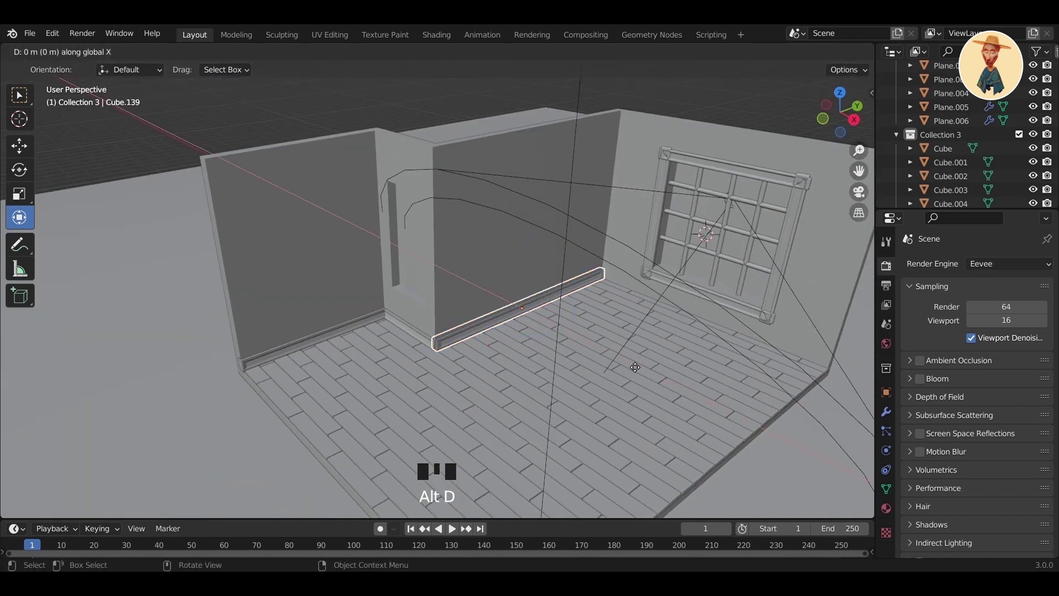
{"action": "left_click", "coordinate": [650, 402]}
{"action": "key", "text": "r"}
{"action": "key", "text": "z"}
{"action": "left_click", "coordinate": [524, 434]}
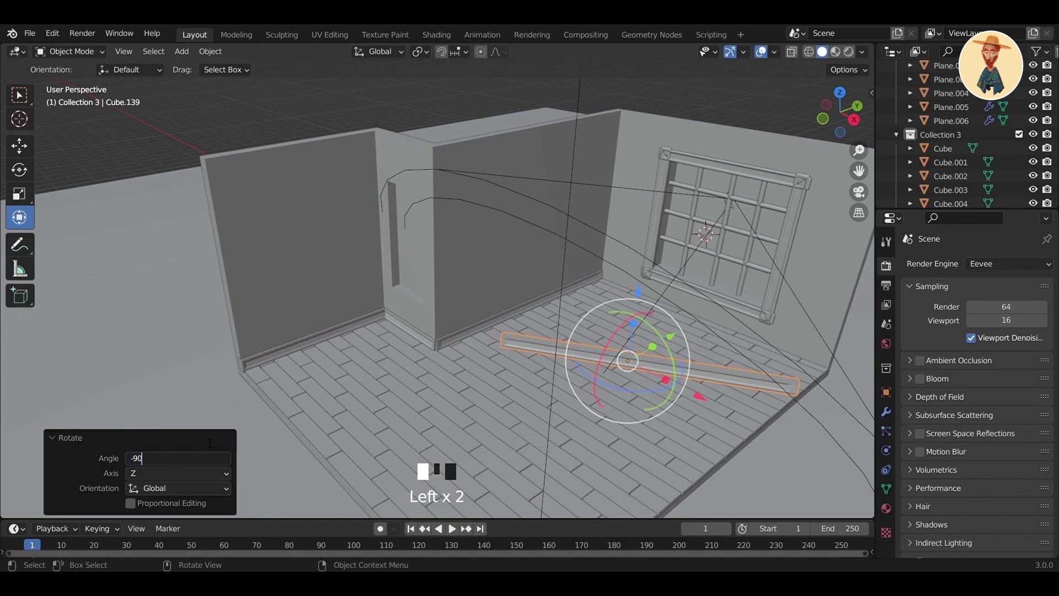
{"action": "type", "text": "-90"}
{"action": "key", "text": "Return"}
- Place the rotated baseboard against the wall below the large window, with a final shift of about -0.57 m along X
{"action": "middle_click_drag", "start_coordinate": [646, 409], "coordinate": [583, 293]}
{"action": "left_click_drag", "start_coordinate": [583, 293], "coordinate": [723, 268]}
{"action": "middle_click_drag", "start_coordinate": [724, 268], "coordinate": [798, 266]}
{"action": "scroll", "coordinate": [698, 419], "scroll_direction": "up", "scroll_amount": 5}
{"action": "middle_click_drag", "start_coordinate": [699, 420], "coordinate": [629, 309], "text": "shift"}
{"action": "left_click_drag", "start_coordinate": [629, 310], "coordinate": [579, 307]}
{"action": "scroll", "coordinate": [640, 334], "scroll_direction": "down", "scroll_amount": 2}
{"action": "middle_click_drag", "start_coordinate": [579, 307], "coordinate": [672, 378]}
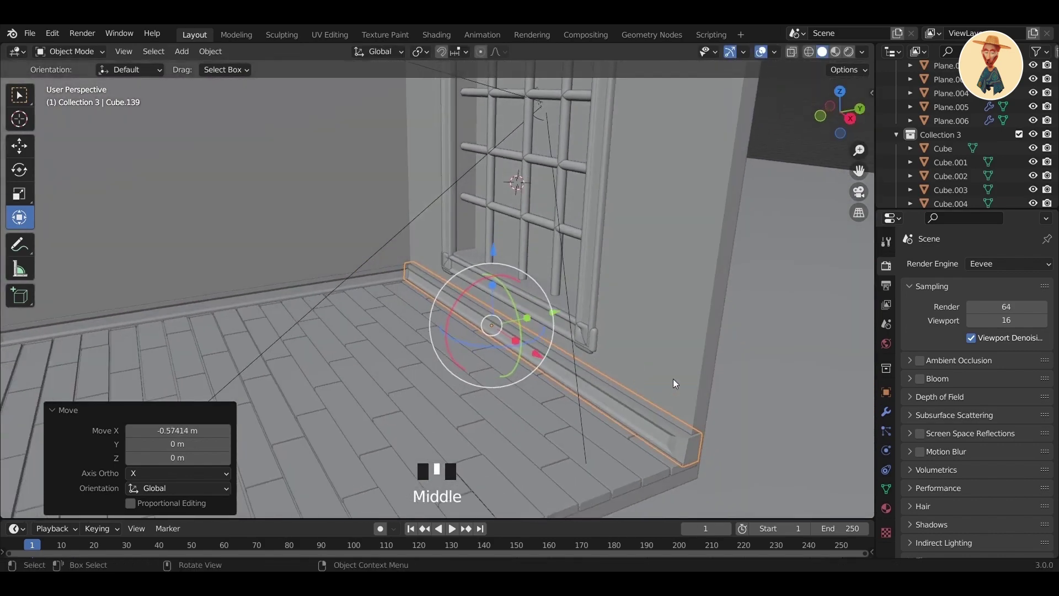
{"action": "left_click", "coordinate": [673, 379]}
- Make a linked duplicate of the large window's vertical frame piece and move it about -6.33 m along X toward the small window
{"action": "scroll", "coordinate": [499, 319], "scroll_direction": "down", "scroll_amount": 4}
{"action": "middle_click_drag", "start_coordinate": [498, 318], "coordinate": [627, 300]}
{"action": "left_click", "coordinate": [704, 275]}
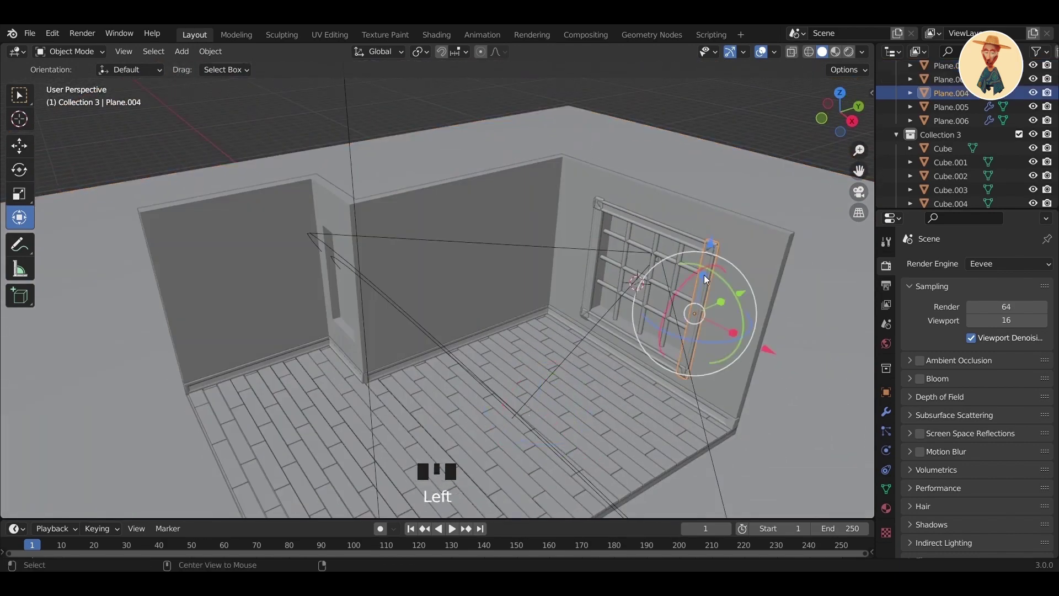
{"action": "key", "text": "alt+d"}
{"action": "left_click", "coordinate": [544, 386]}
{"action": "middle_click_drag", "start_coordinate": [544, 386], "coordinate": [647, 339]}
{"action": "left_click_drag", "start_coordinate": [659, 318], "coordinate": [387, 313]}
{"action": "scroll", "coordinate": [362, 313], "scroll_direction": "up", "scroll_amount": 4}
{"action": "middle_click_drag", "start_coordinate": [363, 313], "coordinate": [465, 252], "text": "shift"}
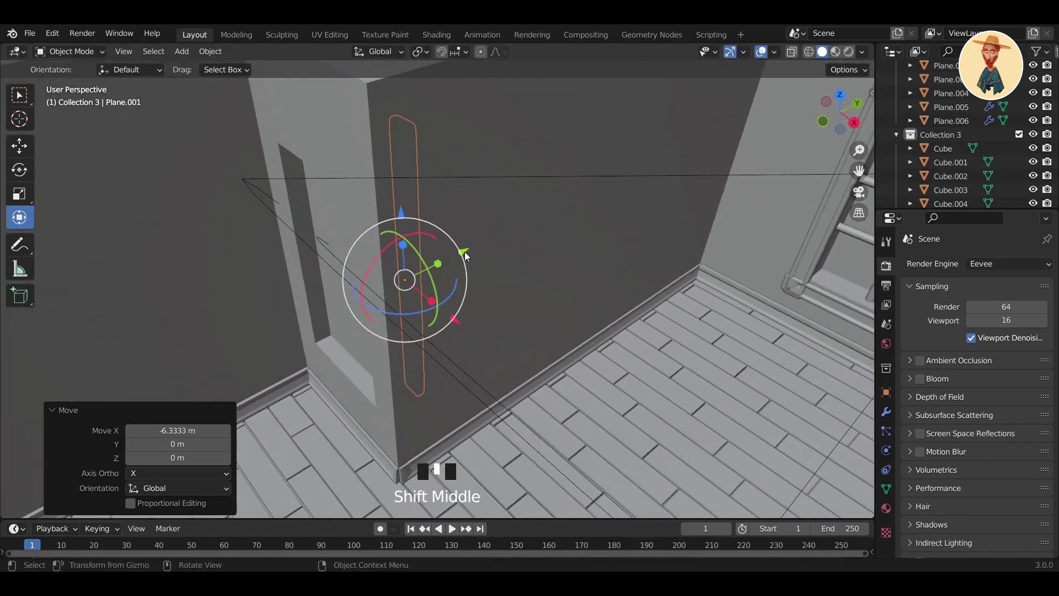
- Align the duplicated vertical frame piece with the small window's side edge, against the face of the short wall
{"action": "left_click_drag", "start_coordinate": [464, 251], "coordinate": [411, 278]}
{"action": "middle_click_drag", "start_coordinate": [411, 278], "coordinate": [519, 307]}
{"action": "middle_click_drag", "start_coordinate": [518, 307], "coordinate": [439, 323], "text": "shift"}
{"action": "left_click_drag", "start_coordinate": [440, 323], "coordinate": [494, 313]}
{"action": "middle_click_drag", "start_coordinate": [494, 313], "coordinate": [401, 288], "text": "shift"}
{"action": "left_click_drag", "start_coordinate": [402, 288], "coordinate": [365, 295]}
- Make a linked duplicate of the vertical frame piece about -1.73 m along X for the small window's opposite side
{"action": "scroll", "coordinate": [366, 296], "scroll_direction": "down", "scroll_amount": 2}
{"action": "middle_click_drag", "start_coordinate": [366, 295], "coordinate": [463, 292]}
{"action": "scroll", "coordinate": [463, 292], "scroll_direction": "down", "scroll_amount": 1}
{"action": "middle_click_drag", "start_coordinate": [463, 292], "coordinate": [471, 311], "text": "shift"}
{"action": "left_click_drag", "start_coordinate": [443, 252], "coordinate": [442, 259]}
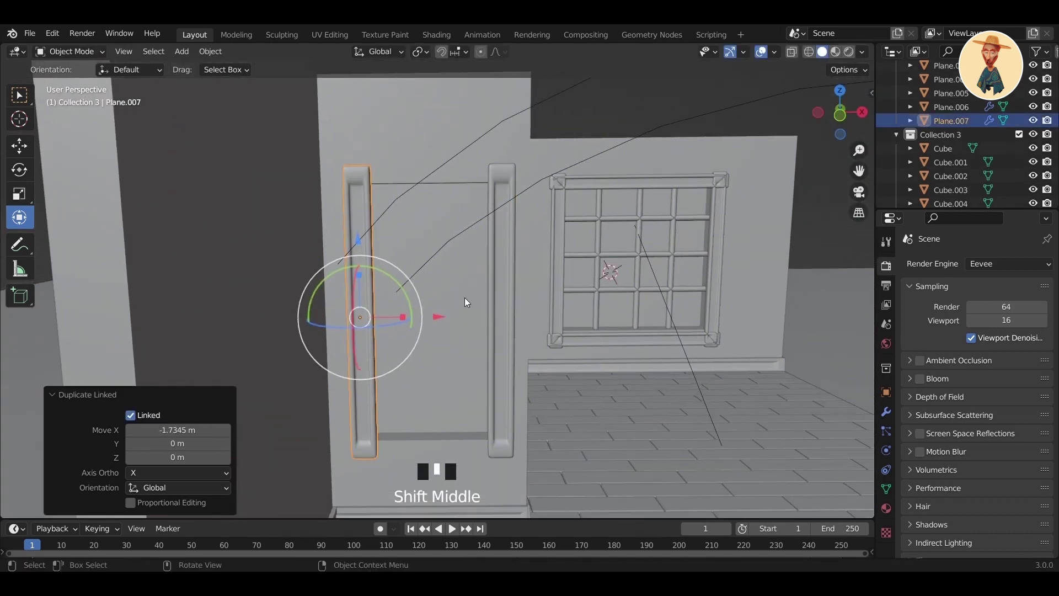
- Make a linked duplicate of the frame piece about 0.84 m along X and rotate the copy 90° about Y
{"action": "key", "text": "alt+d"}
{"action": "key", "text": "x"}
{"action": "left_click", "coordinate": [536, 294]}
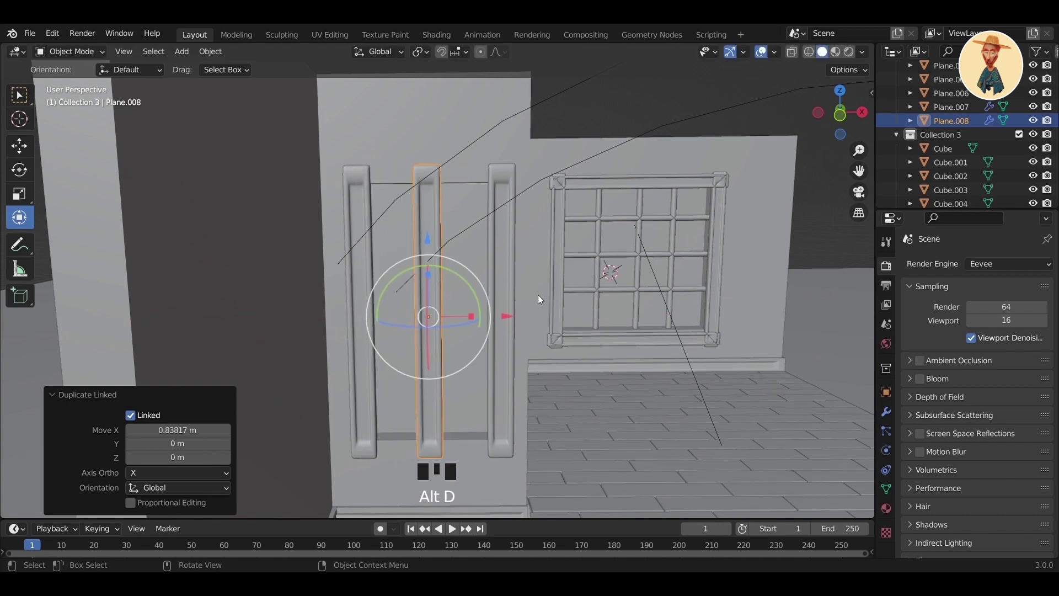
{"action": "left_click_drag", "start_coordinate": [461, 281], "coordinate": [420, 319]}
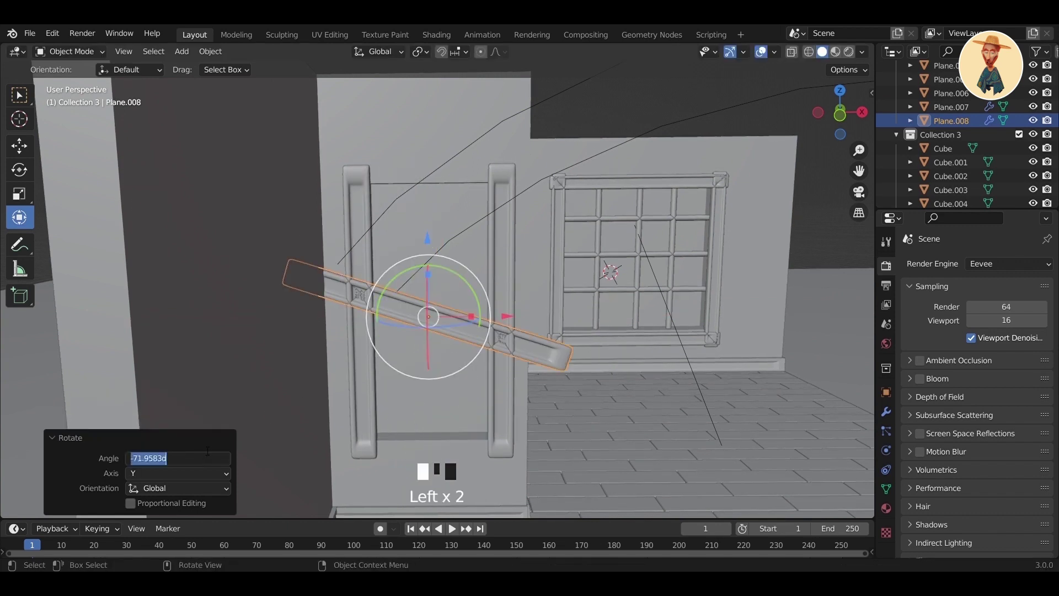
{"action": "key", "text": "Return"}
- Shorten the horizontal frame piece to the small window's width and raise it about 1.62 m to the window's top edge
{"action": "left_click_drag", "start_coordinate": [471, 316], "coordinate": [469, 317]}
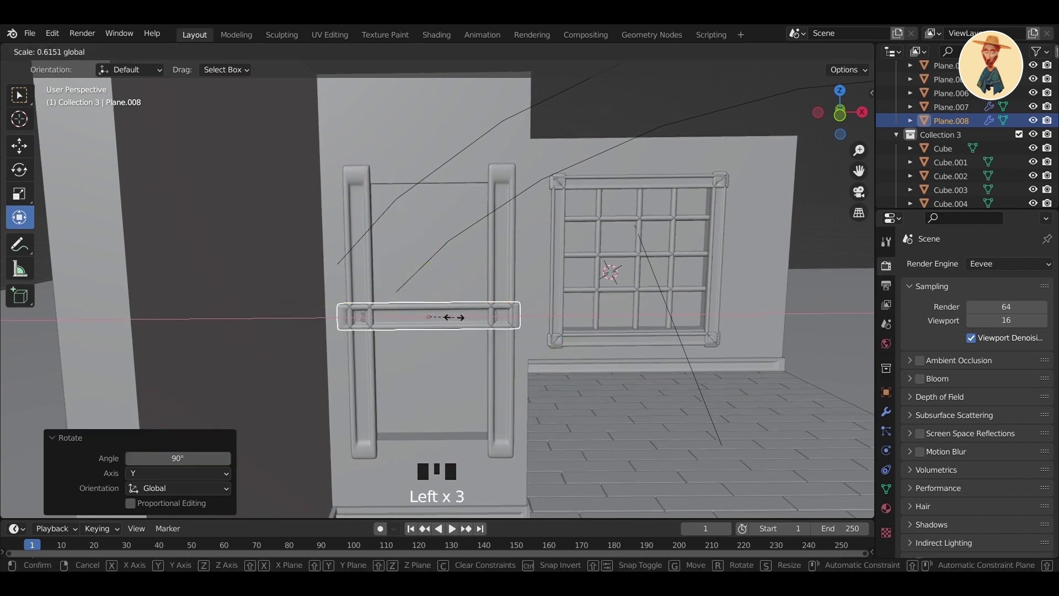
{"action": "left_click_drag", "start_coordinate": [447, 317], "coordinate": [516, 319]}
{"action": "left_click_drag", "start_coordinate": [431, 236], "coordinate": [415, 94]}
- Make a linked duplicate of the top frame piece about -3.26 m along Z for the small window's bottom edge
{"action": "key", "text": "alt+d"}
{"action": "key", "text": "z"}
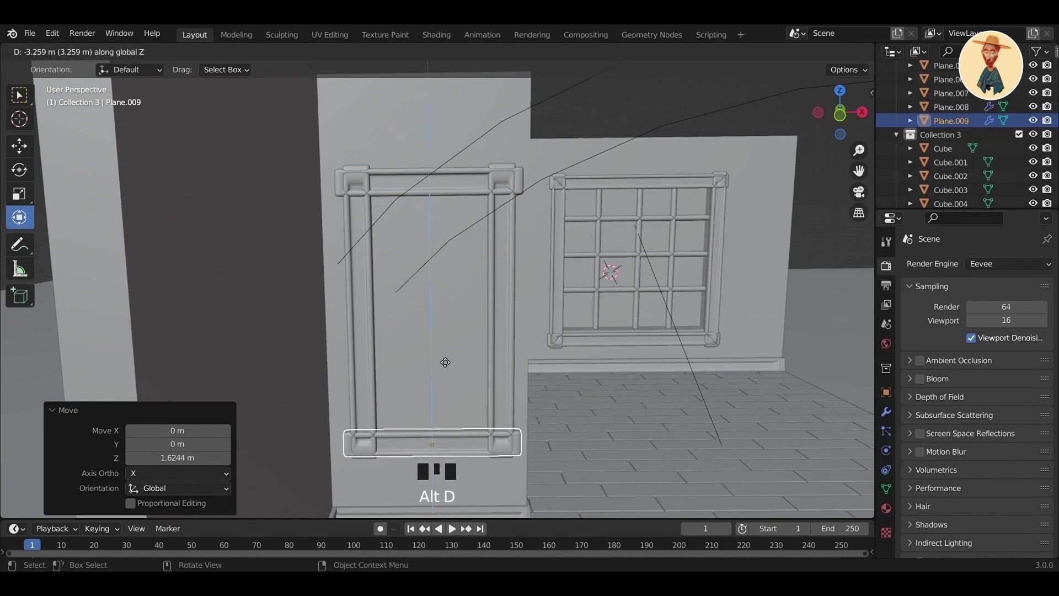
{"action": "left_click", "coordinate": [445, 364]}
{"action": "mouse_move", "coordinate": [567, 423]}
{"action": "middle_mouse_down"}
{"action": "mouse_move", "coordinate": [473, 441]}
{"action": "mouse_move", "coordinate": [494, 387]}
{"action": "mouse_move", "coordinate": [543, 375]}
{"action": "middle_mouse_up"}
{"action": "left_click", "coordinate": [494, 386]}
- Show the rendered camera view and make a linked duplicate of the large window's spotlight along X
{"action": "left_click", "coordinate": [848, 51]}
{"action": "left_click", "coordinate": [858, 190]}
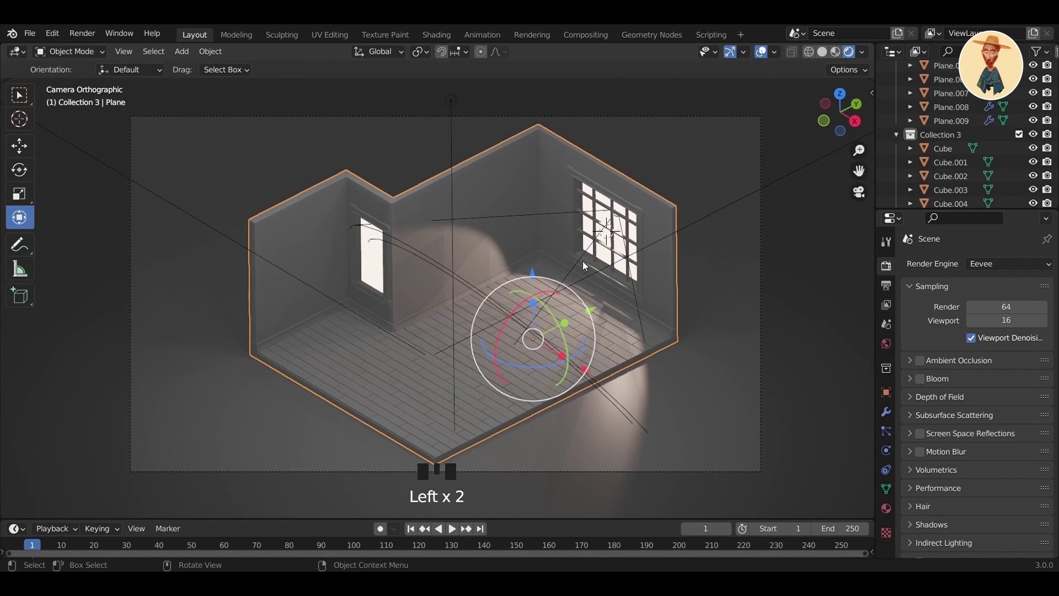
{"action": "left_click", "coordinate": [579, 252]}
{"action": "left_click", "coordinate": [565, 276]}
{"action": "key", "text": "alt+d"}
{"action": "key", "text": "x"}
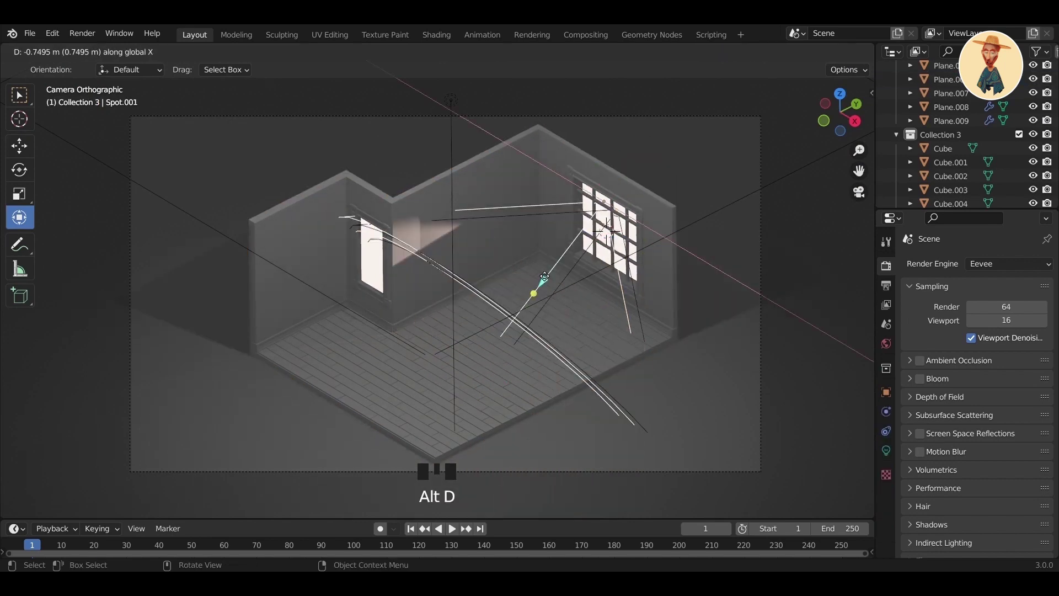
{"action": "left_click", "coordinate": [486, 235]}
- Position the duplicated spotlight behind the small window and raise it about 0.36 m so it shines into the room
{"action": "left_click_drag", "start_coordinate": [599, 139], "coordinate": [451, 215]}
{"action": "middle_click_drag", "start_coordinate": [451, 215], "coordinate": [506, 221]}
{"action": "middle_click_drag", "start_coordinate": [506, 221], "coordinate": [499, 326], "text": "shift"}
{"action": "left_click_drag", "start_coordinate": [462, 244], "coordinate": [447, 245]}
{"action": "left_click_drag", "start_coordinate": [358, 150], "coordinate": [358, 128]}
- Return to the camera view and set the render engine to Cycles
{"action": "left_click", "coordinate": [859, 192]}
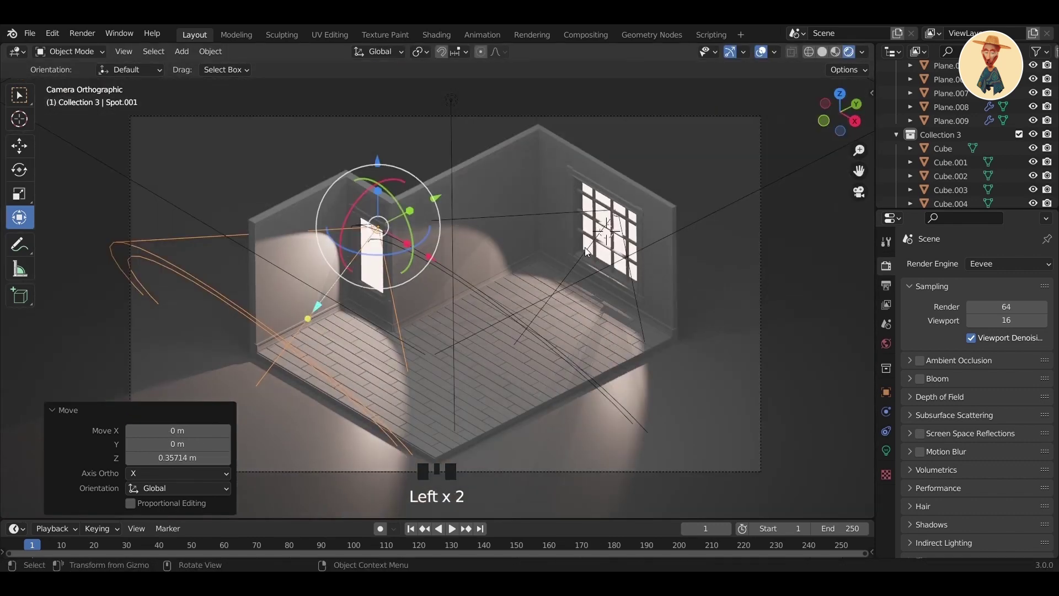
{"action": "left_click_drag", "start_coordinate": [1009, 264], "coordinate": [1021, 312]}
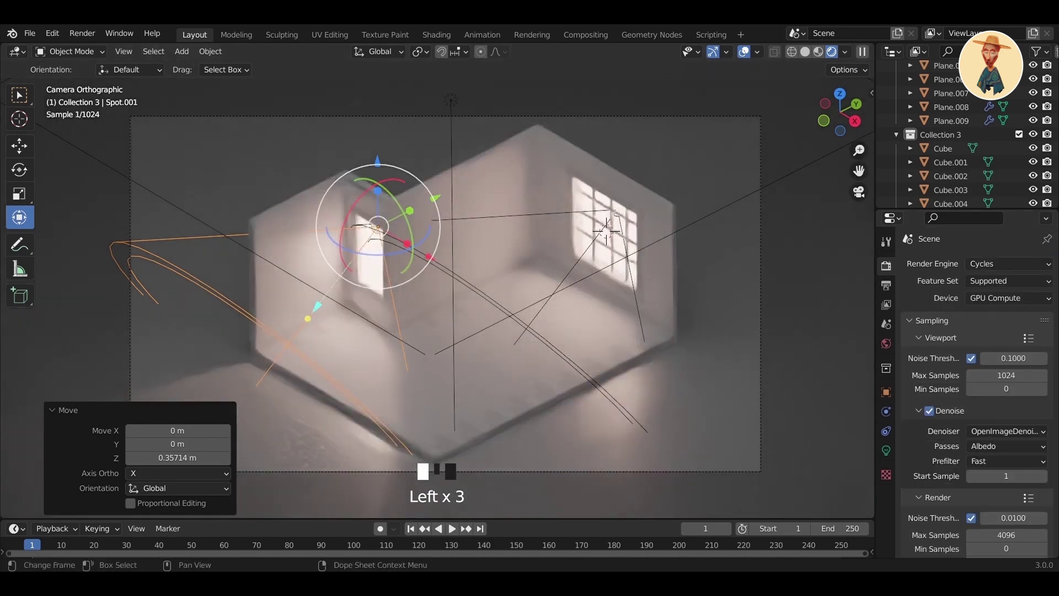